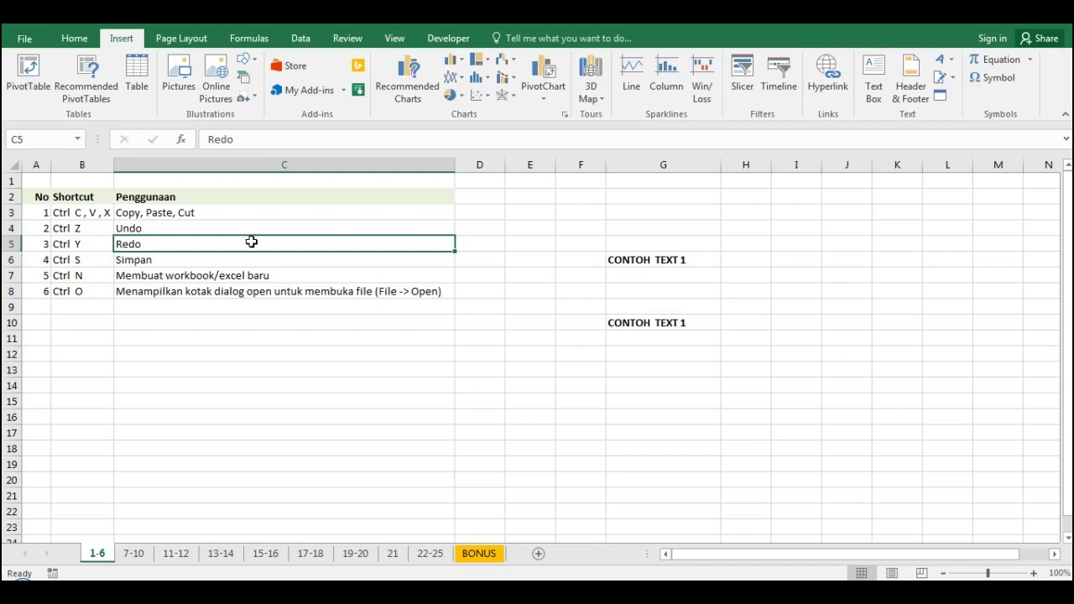
- Copy the CONTOH TEXT 1 cell from G6 into G15 and clear the copy marquee
{"action": "left_click", "coordinate": [631, 263]}
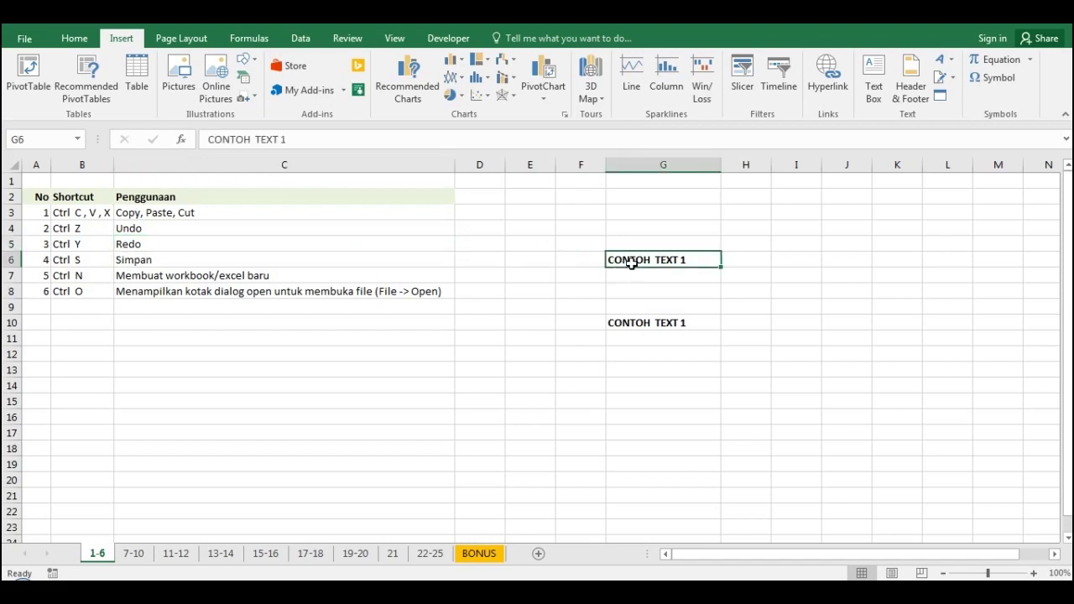
{"action": "key", "text": "ctrl+c"}
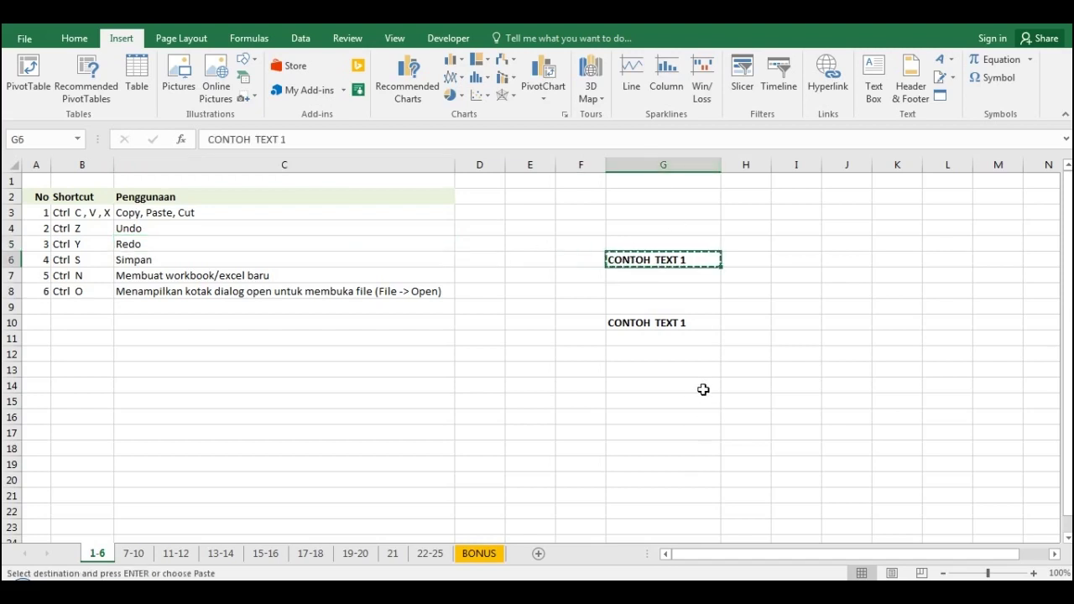
{"action": "left_click", "coordinate": [682, 403]}
{"action": "key", "text": "ctrl+v"}
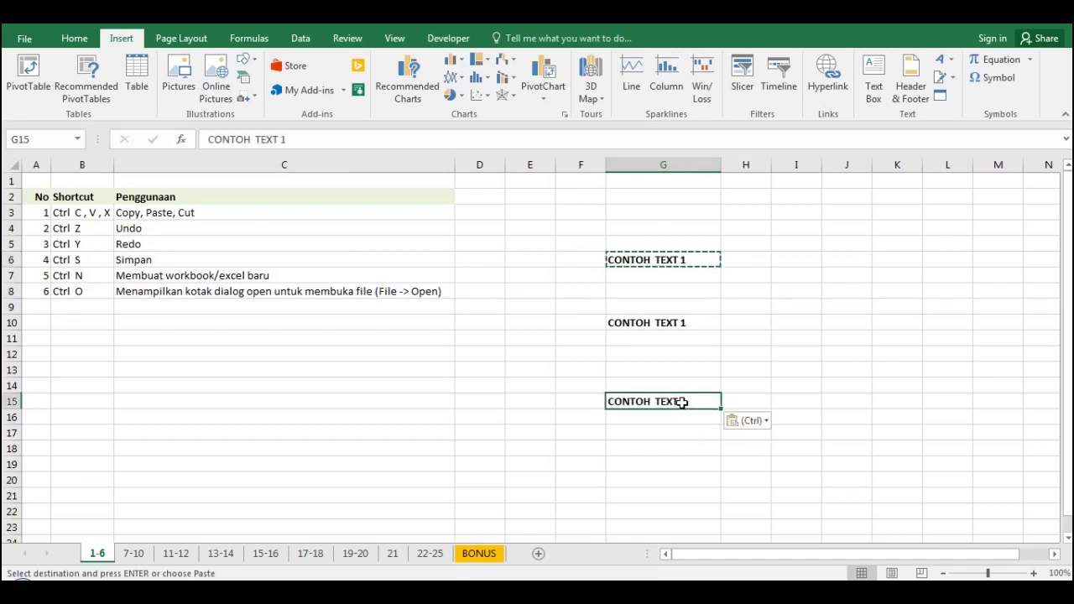
{"action": "left_click", "coordinate": [688, 261]}
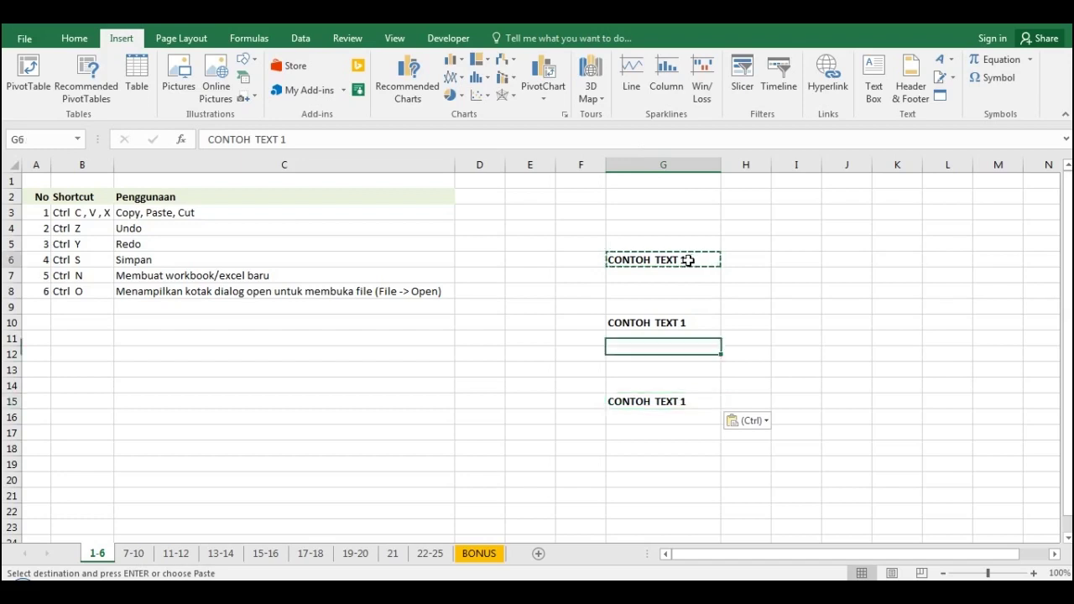
{"action": "key", "text": "Escape"}
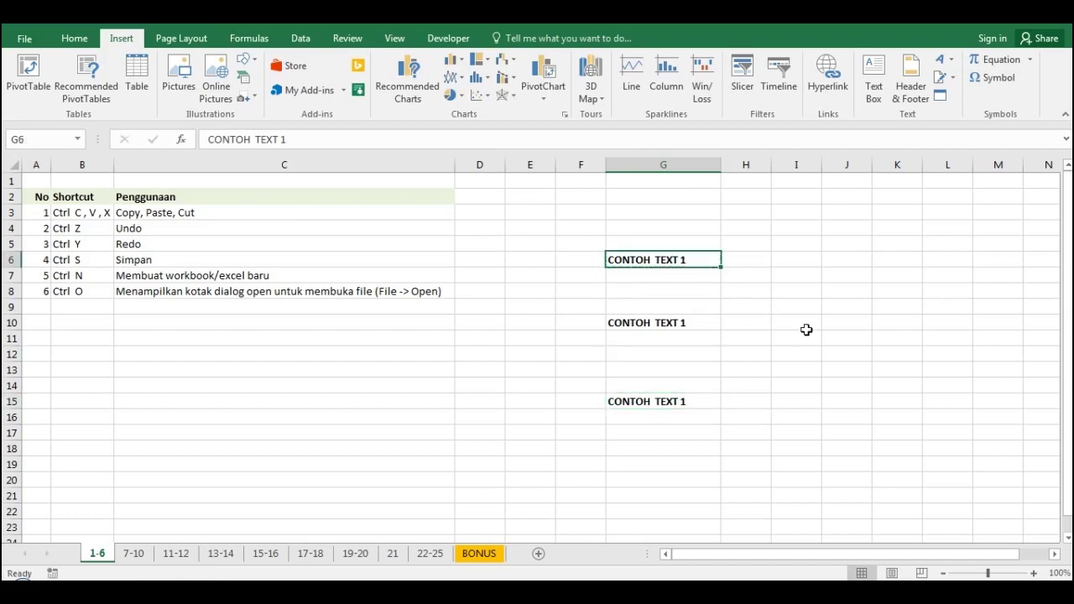
- Cut the CONTOH TEXT 1 cell from G10 and paste it into I10
{"action": "left_click", "coordinate": [656, 329]}
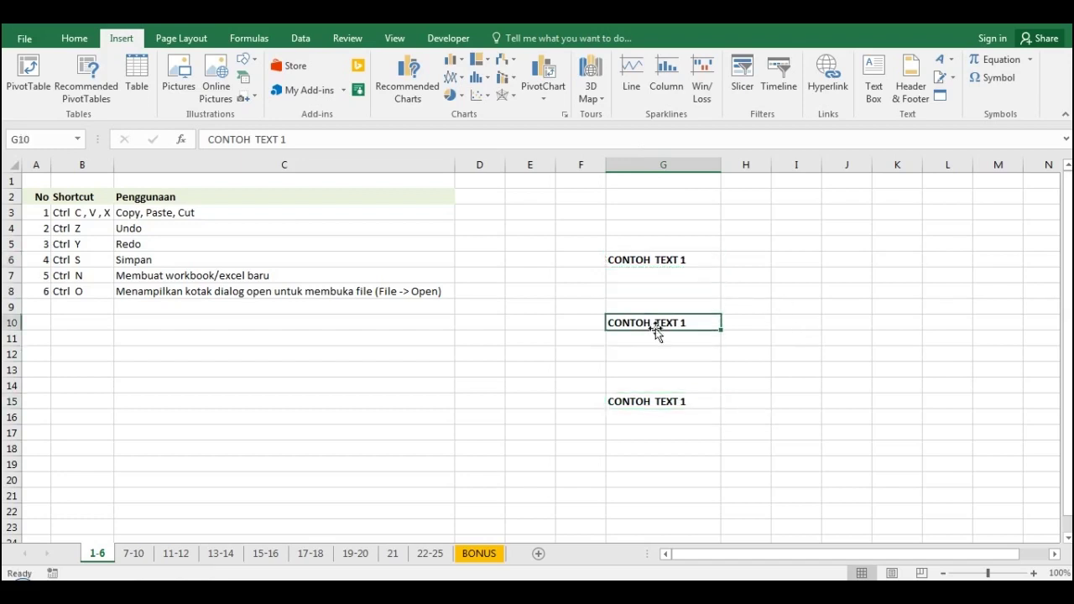
{"action": "key", "text": "ctrl+c"}
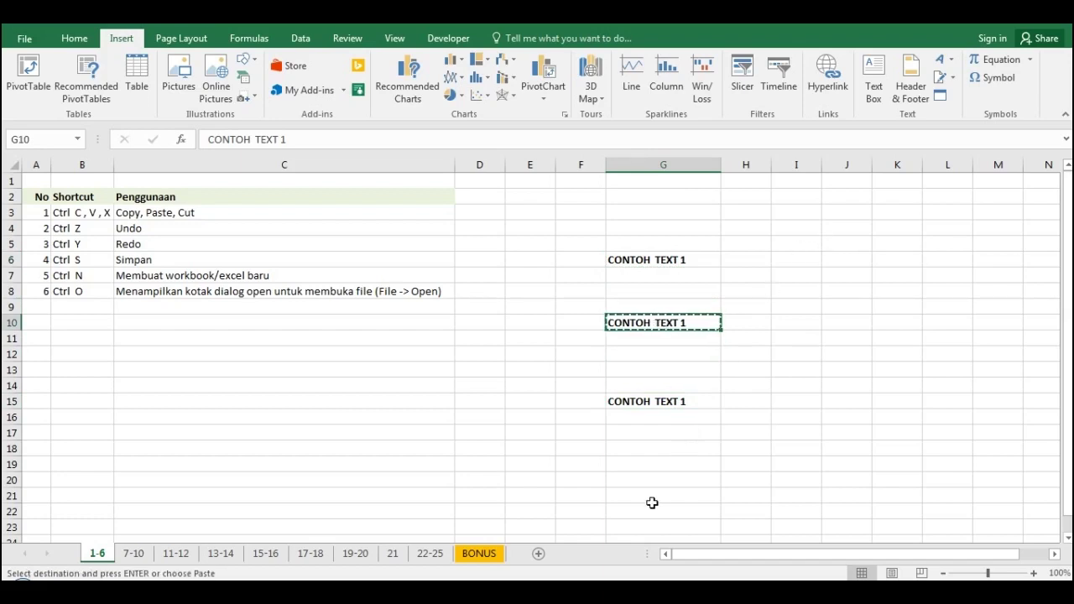
{"action": "left_click", "coordinate": [819, 323]}
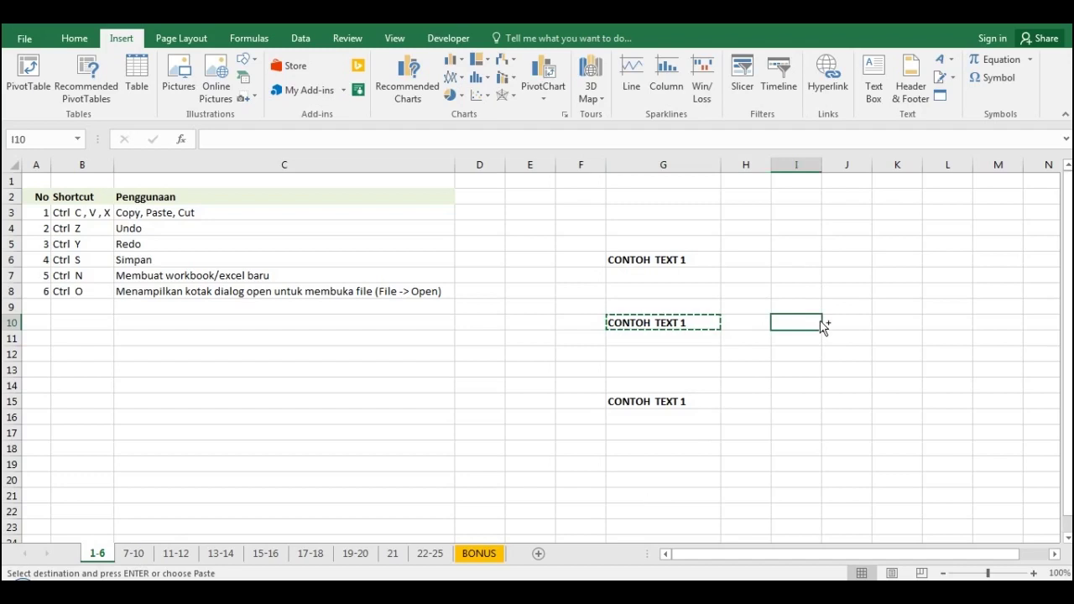
{"action": "key", "text": "ctrl+v"}
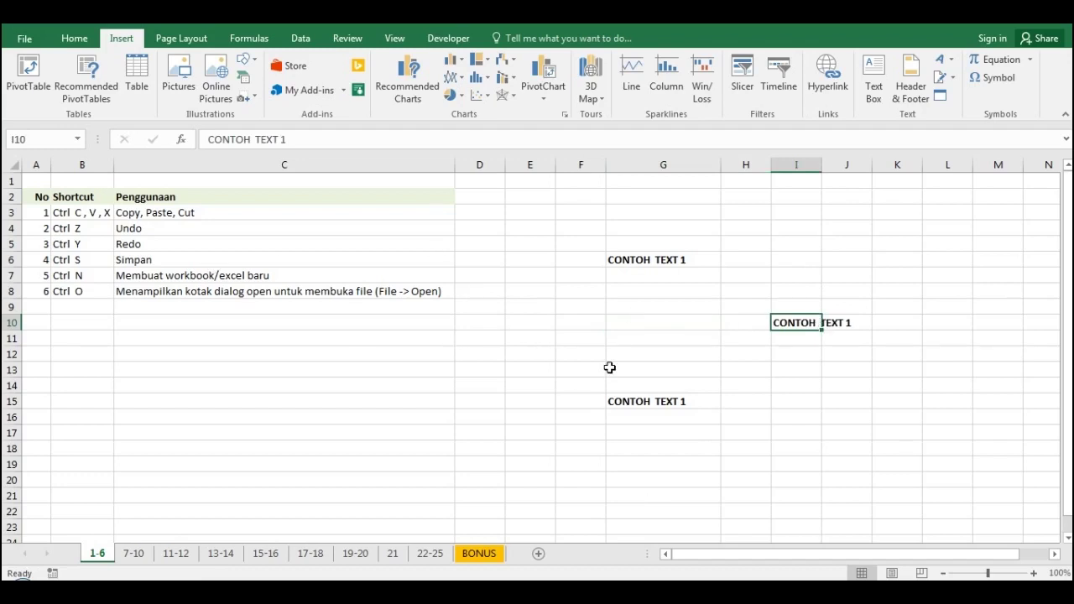
{"action": "left_click", "coordinate": [702, 338]}
{"action": "left_click", "coordinate": [774, 401]}
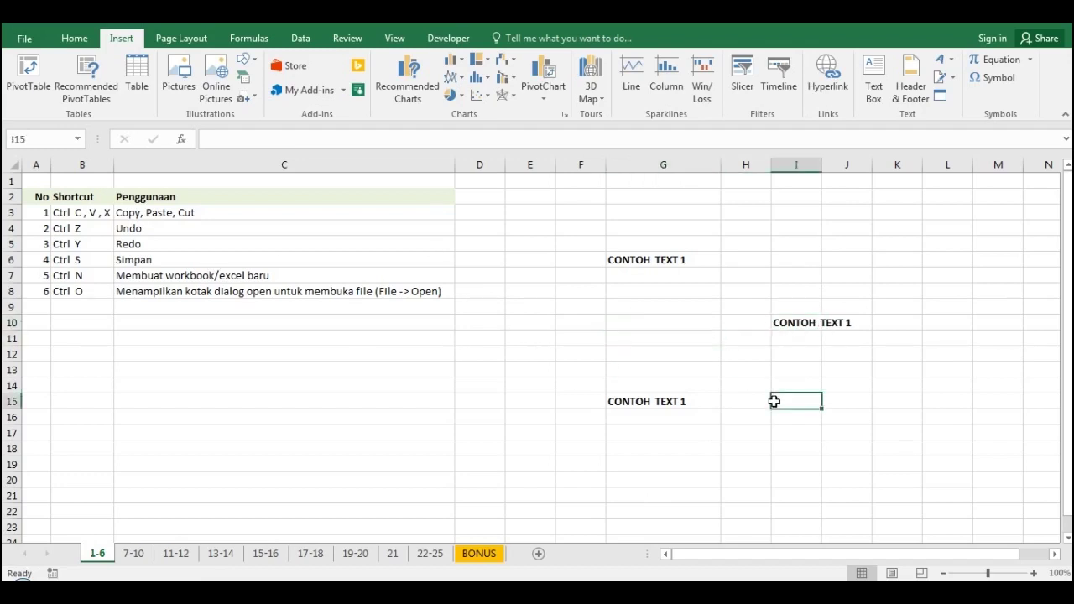
- Undo the move of CONTOH TEXT 1 to I10, and reapply it
{"action": "key", "text": "ctrl+z"}
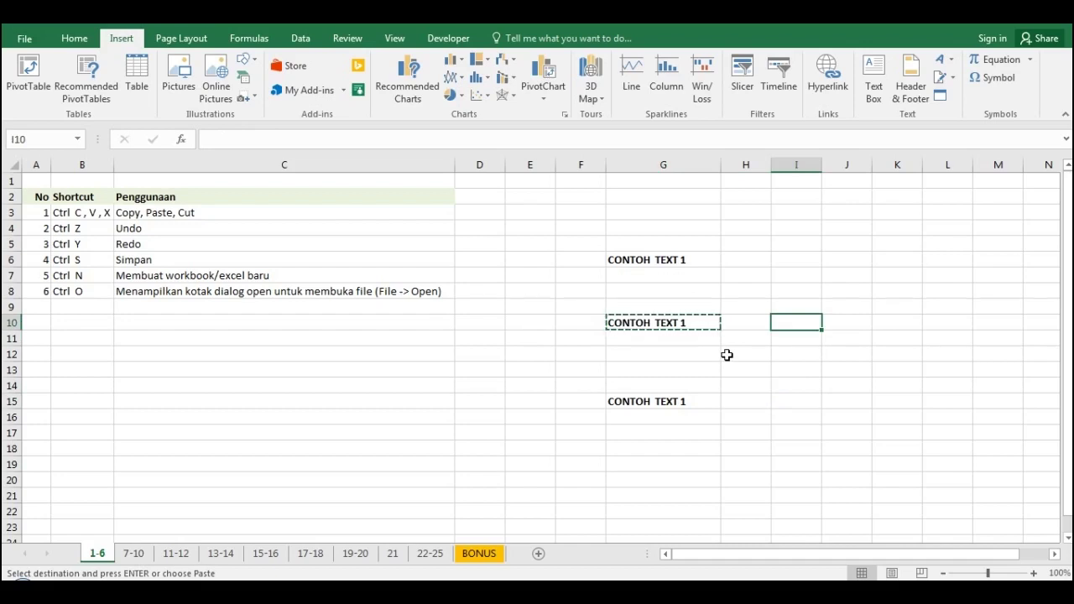
{"action": "key", "text": "ctrl+v"}
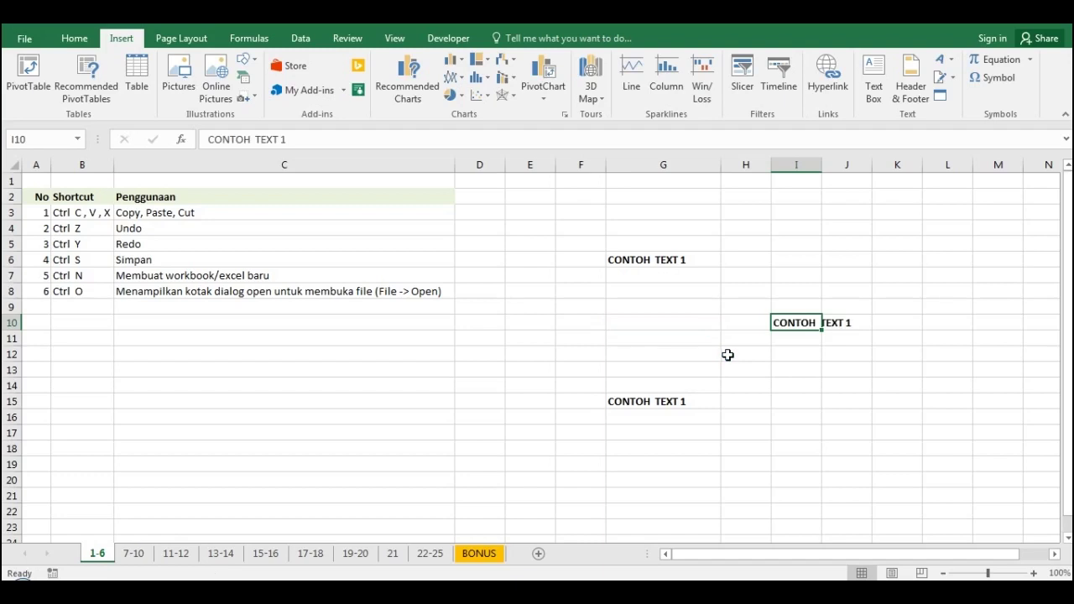
{"action": "key", "text": "Return"}
{"action": "left_click", "coordinate": [799, 367]}
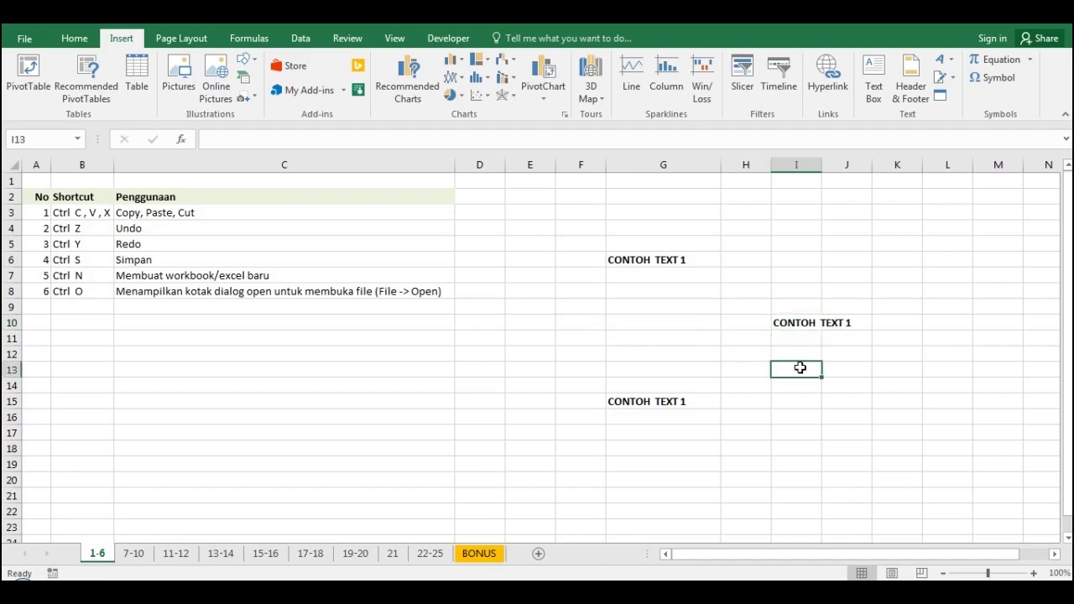
- Create a new blank workbook and close it to return to the shortcut list
{"action": "left_click", "coordinate": [152, 277]}
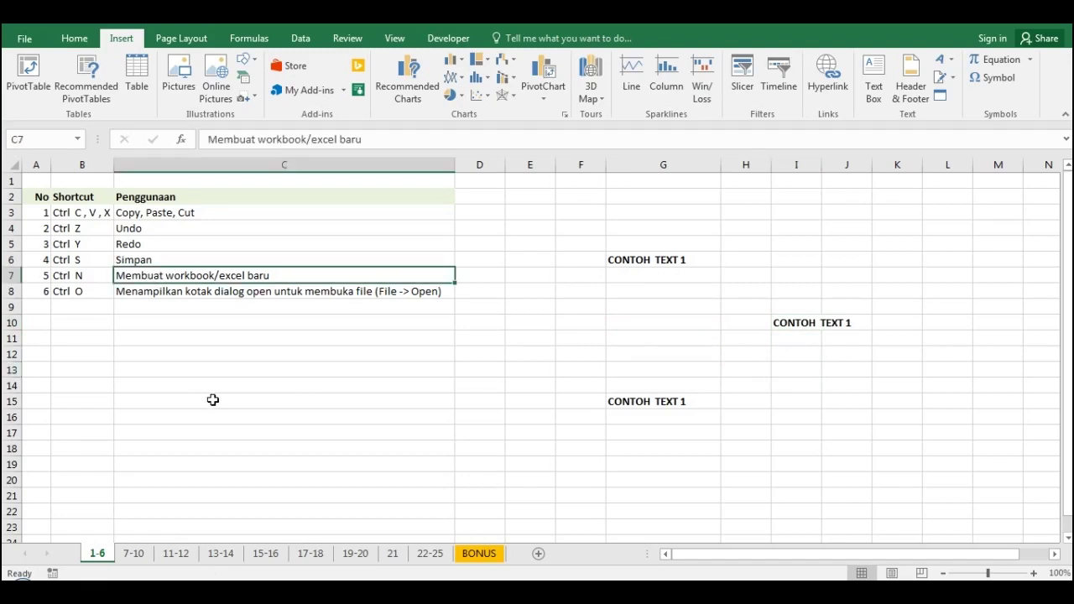
{"action": "key", "text": "ctrl+n"}
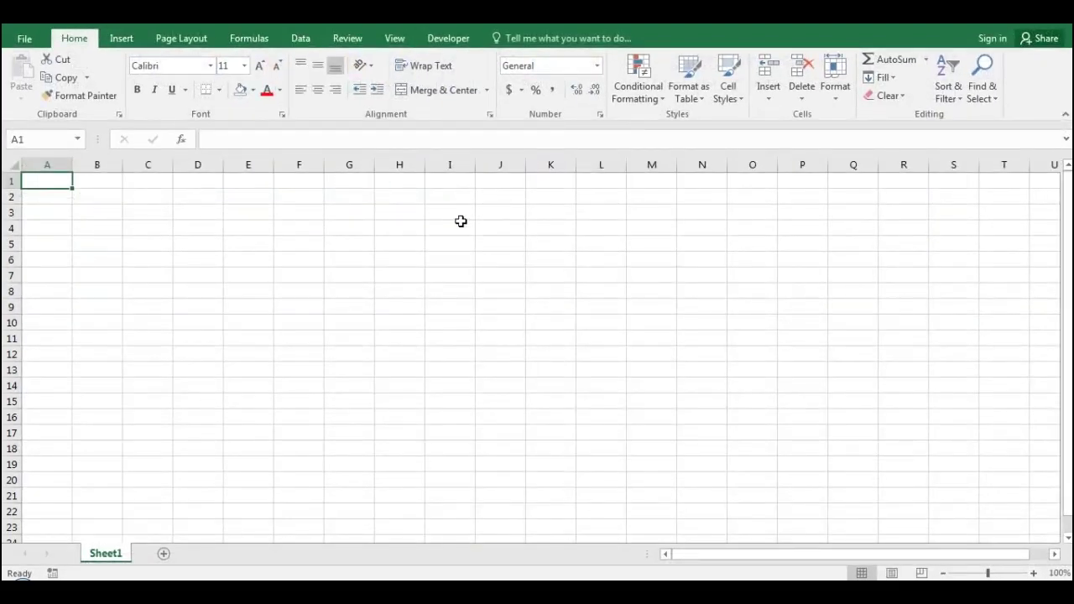
{"action": "key", "text": "ctrl+w"}
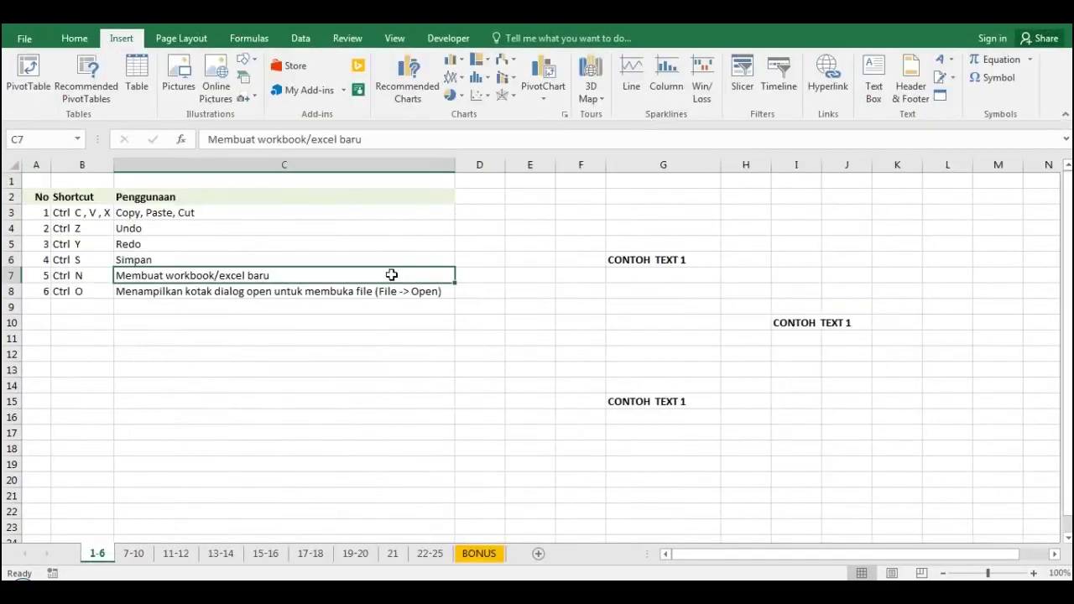
- Display the Open page with the recent workbooks and return to the sheet without opening a file
{"action": "left_click", "coordinate": [353, 313]}
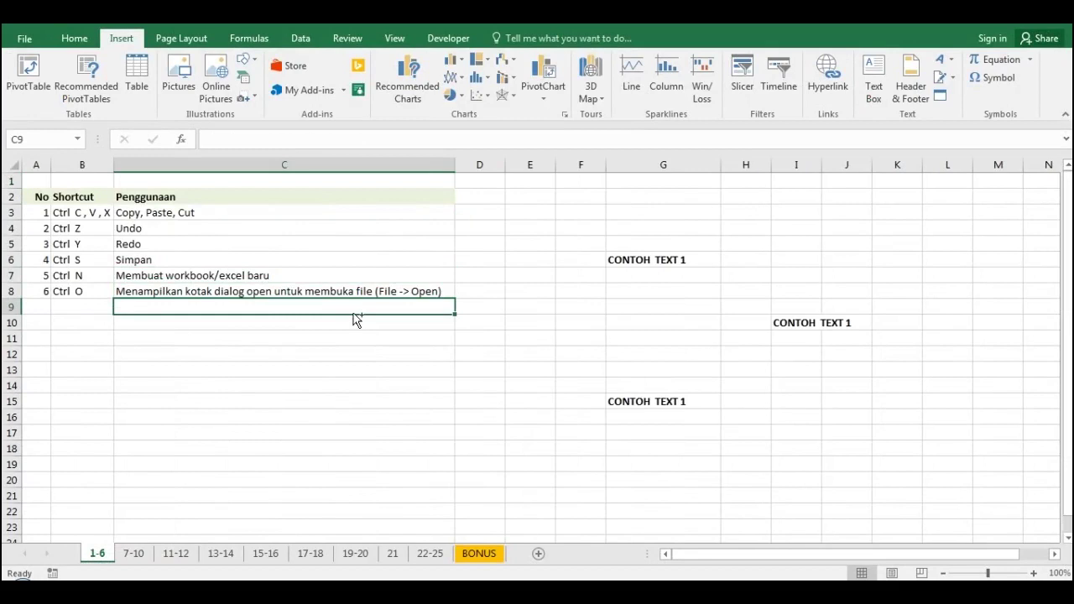
{"action": "key", "text": "ctrl+o"}
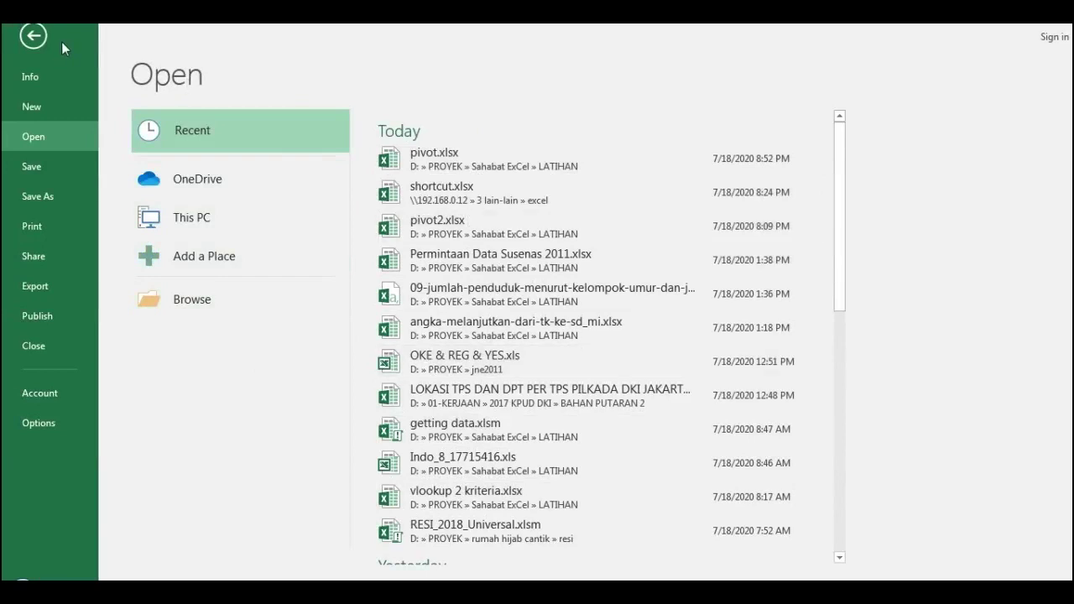
{"action": "left_click", "coordinate": [33, 36]}
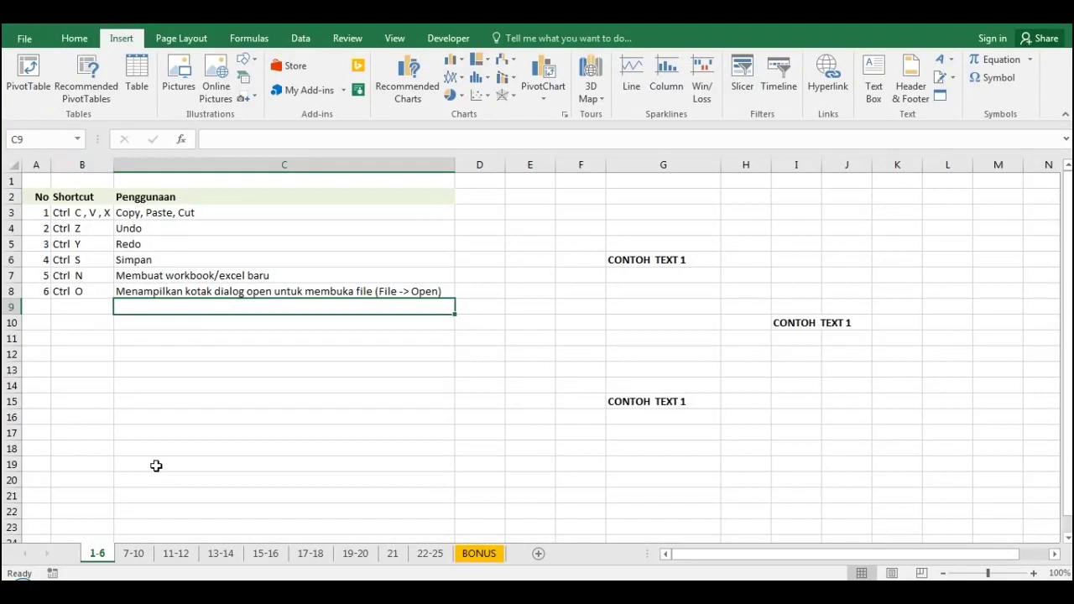
- Switch to the 7-10 worksheet
{"action": "left_click", "coordinate": [191, 415]}
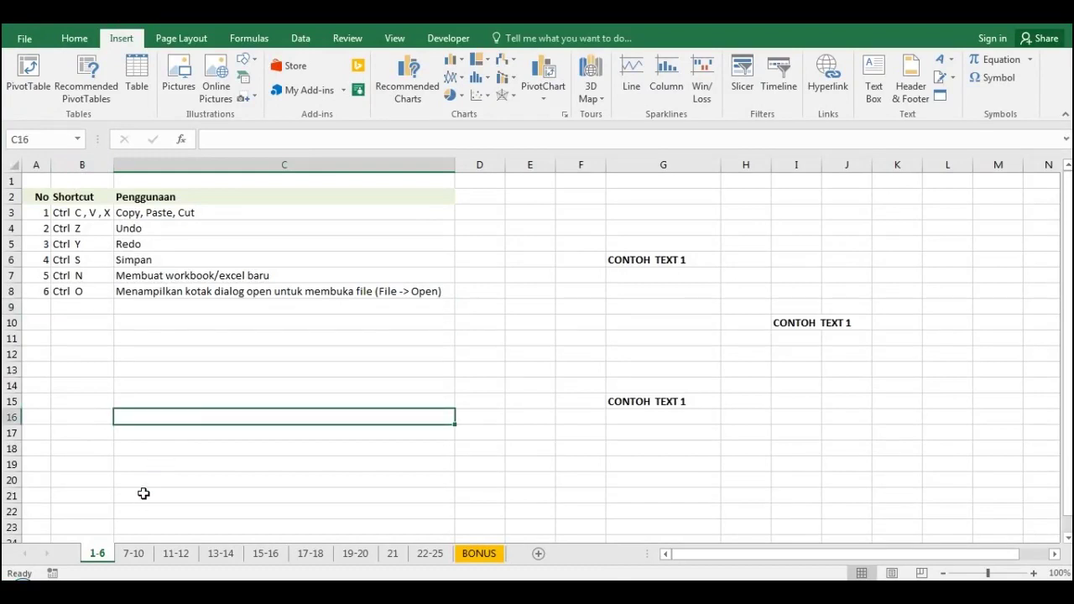
{"action": "left_click", "coordinate": [137, 557]}
{"action": "left_click", "coordinate": [155, 364]}
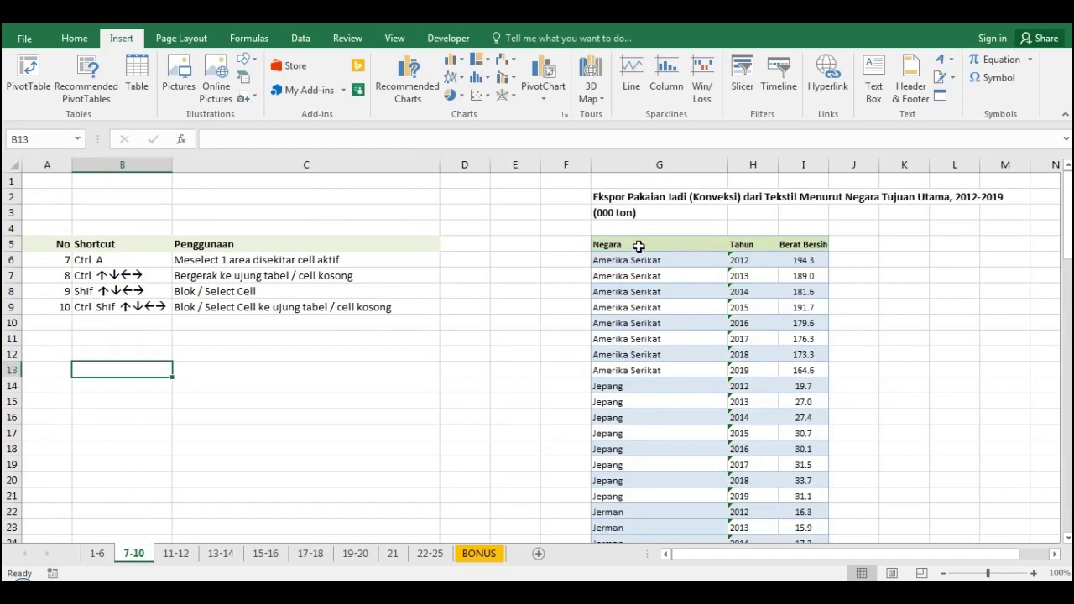
- Select the entire sheet from blank cell C3, and select the shortcut table A5:C9 from its No header
{"action": "left_click", "coordinate": [325, 211]}
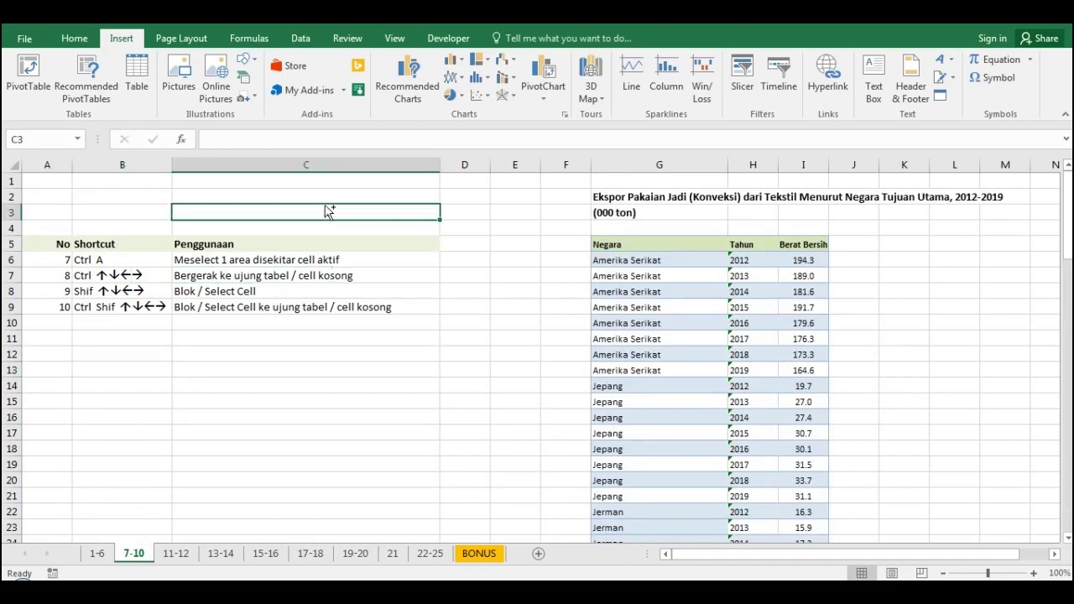
{"action": "key", "text": "ctrl+a"}
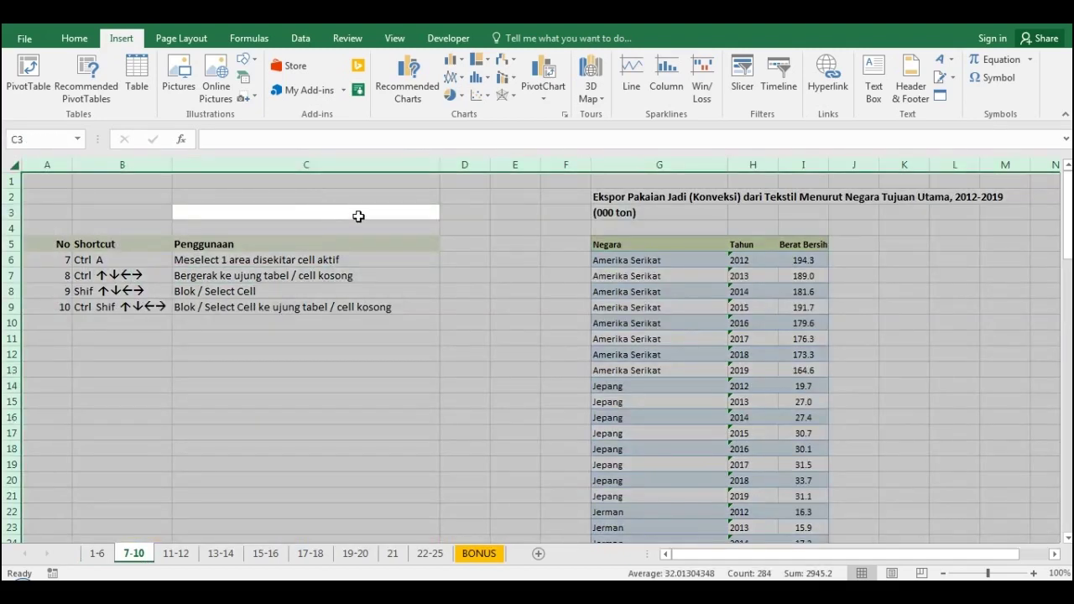
{"action": "left_click", "coordinate": [359, 217]}
{"action": "left_click", "coordinate": [62, 244]}
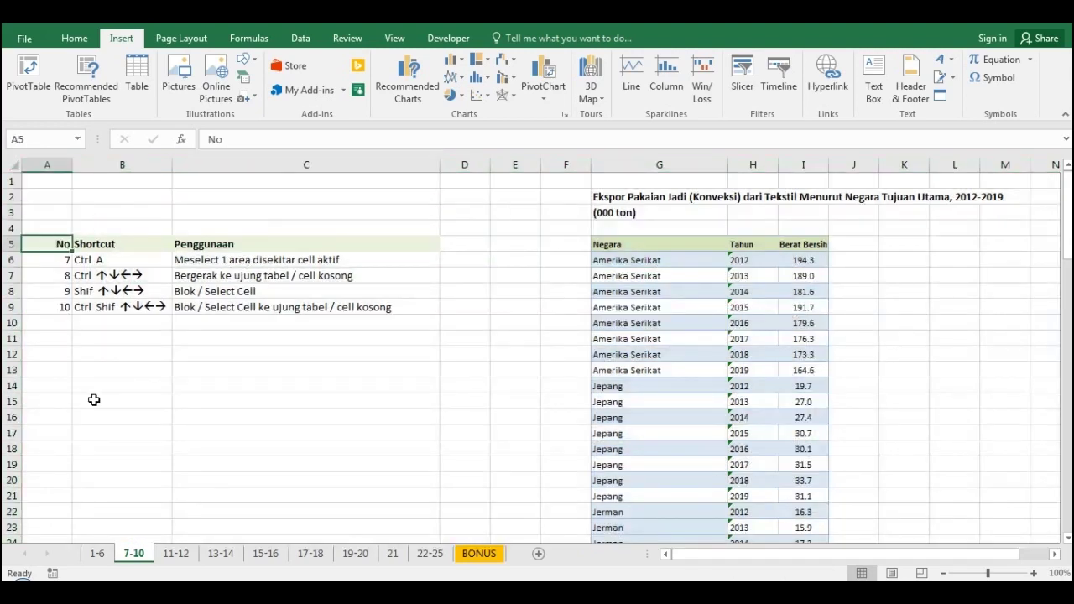
{"action": "key", "text": "ctrl+a"}
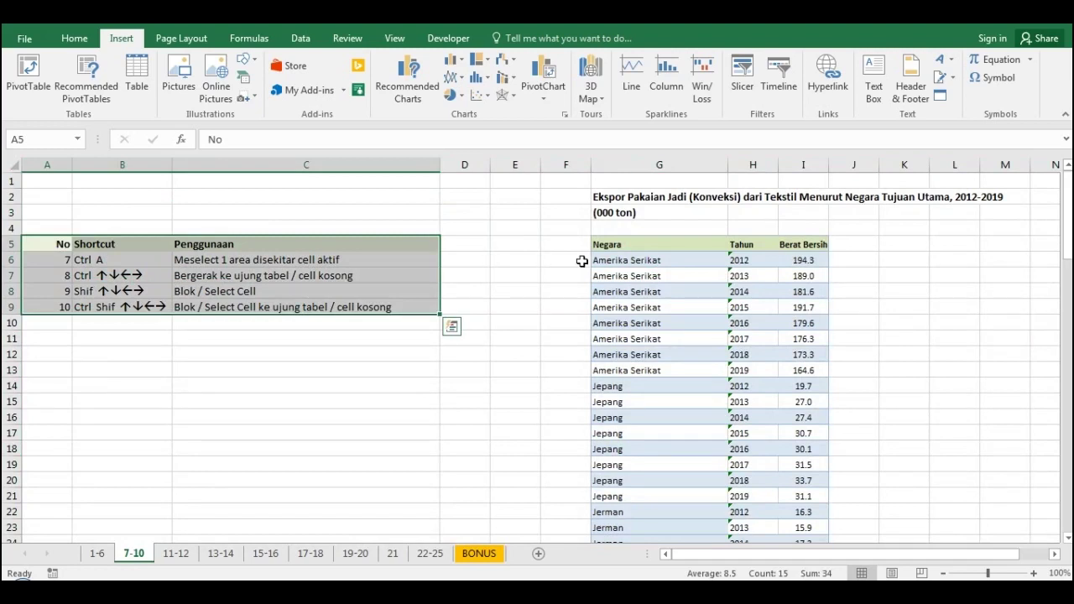
- Look through the export table downward from its Negara header in G5 and return to the header
{"action": "left_click", "coordinate": [606, 248]}
{"action": "key", "text": "ctrl+shift+Right"}
{"action": "key", "text": "ctrl+shift+Down"}
{"action": "key", "text": "Up"}
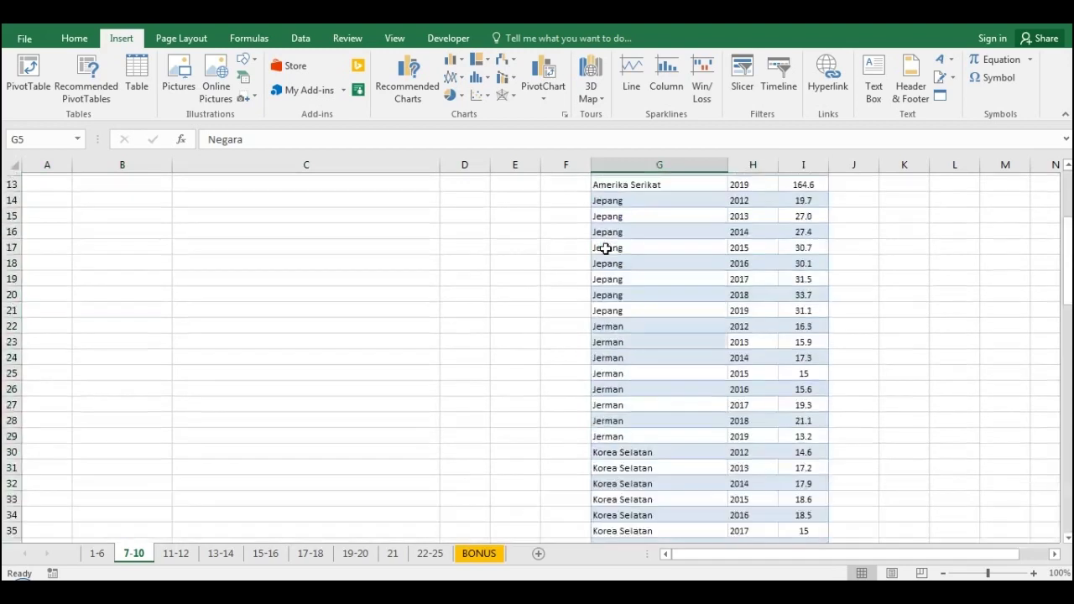
{"action": "key", "text": "Up"}
{"action": "key", "text": "Up"}
{"action": "key", "text": "Down"}
{"action": "key", "text": "Down"}
{"action": "key", "text": "Down"}
{"action": "key", "text": "Down"}
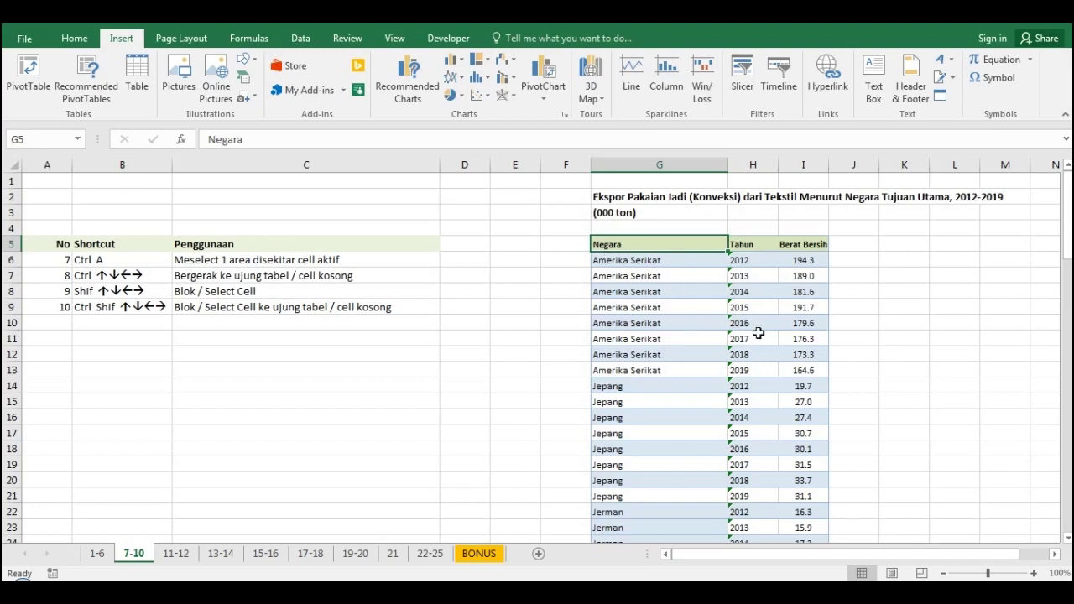
- Jump between the export table's outer corners from G5 through I5, I93 and G93, and back to the Negara header
{"action": "key", "text": "ctrl+Right"}
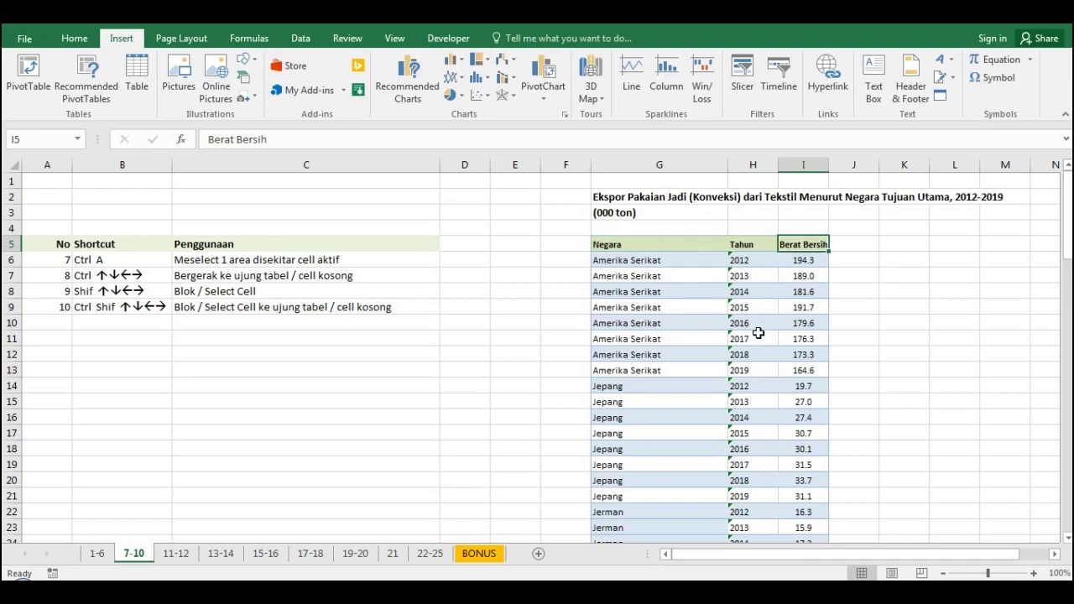
{"action": "key", "text": "Down"}
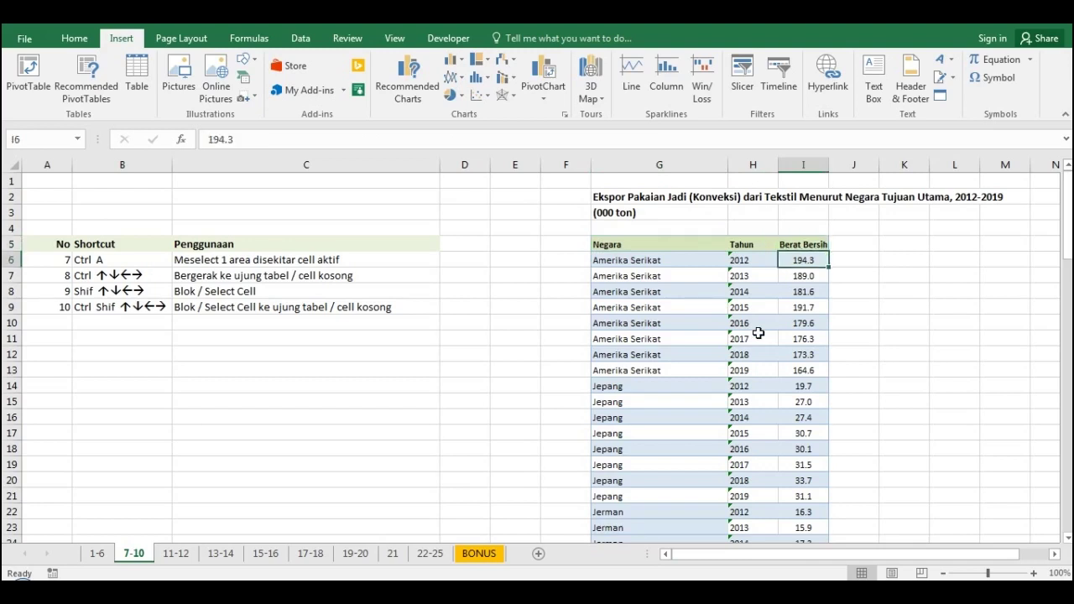
{"action": "key", "text": "Up"}
{"action": "key", "text": "ctrl+Down"}
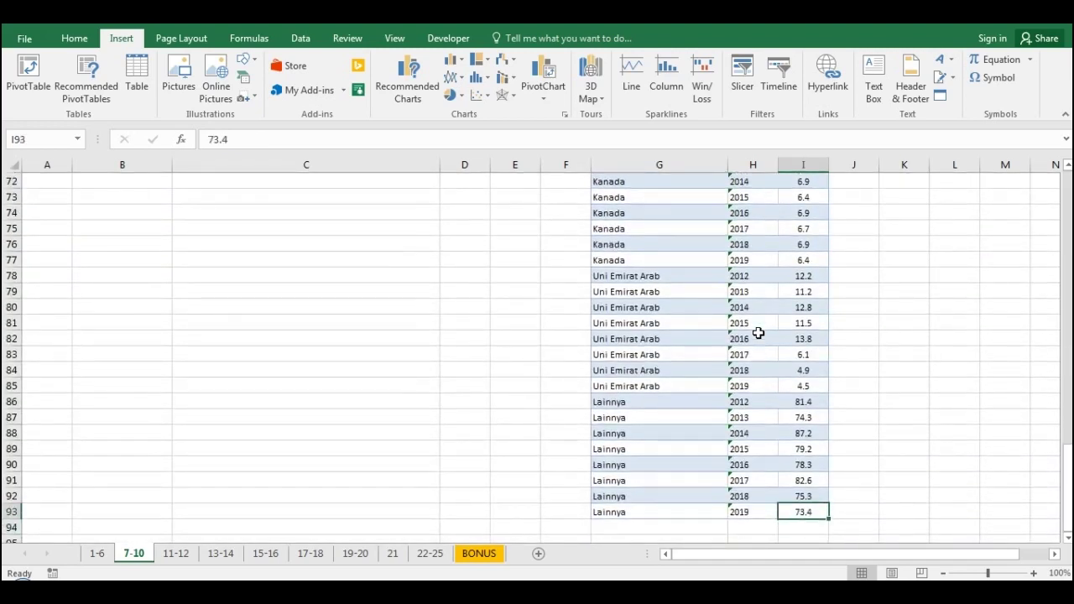
{"action": "key", "text": "ctrl+Left"}
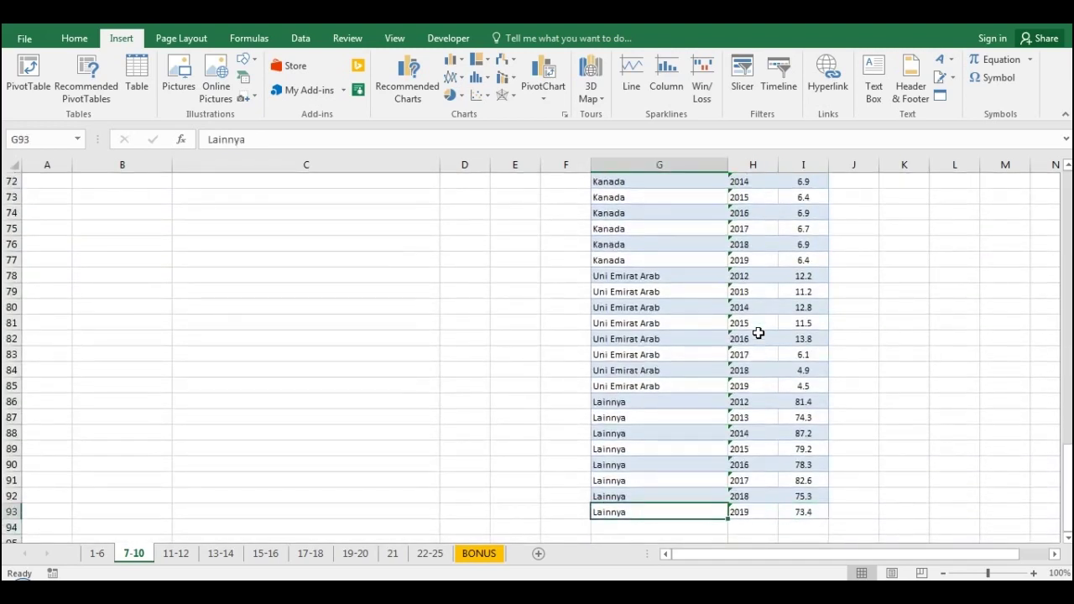
{"action": "key", "text": "ctrl+Up"}
{"action": "key", "text": "ctrl+Down"}
{"action": "key", "text": "ctrl+Up"}
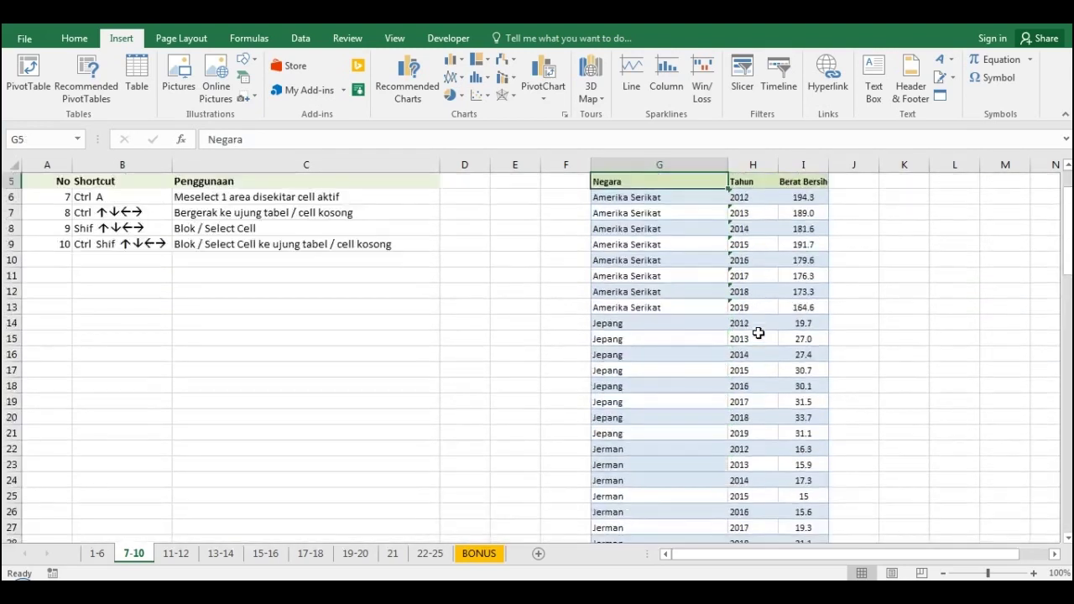
{"action": "key", "text": "ctrl+Up"}
{"action": "key", "text": "ctrl+Down"}
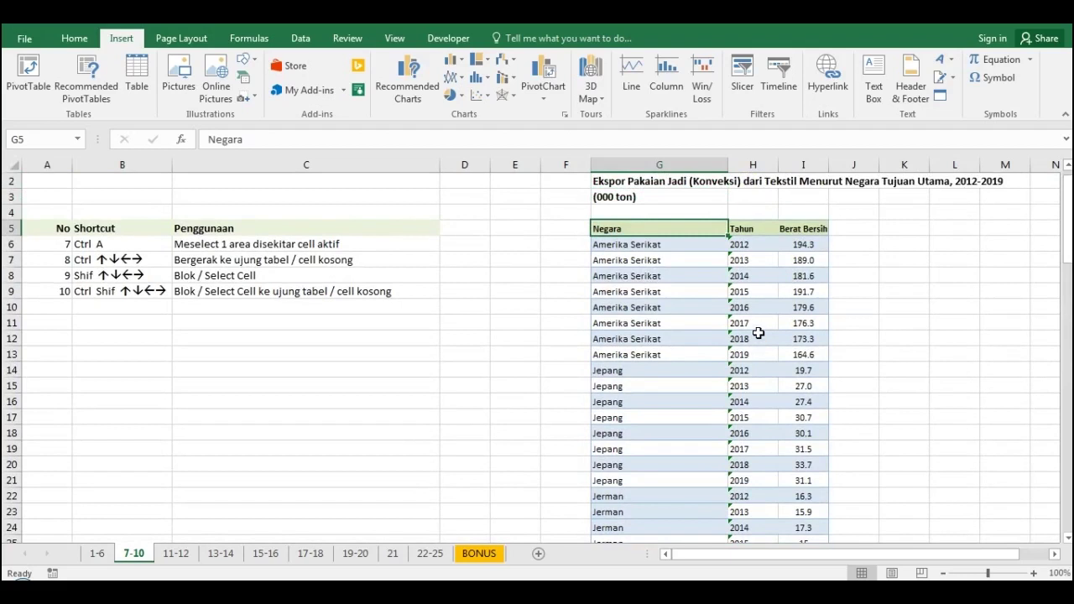
- Clear the Jerman entry for 2012 in G22 and return to the Negara header in G5
{"action": "key", "text": "Down"}
{"action": "key", "text": "Down"}
{"action": "key", "text": "Down"}
{"action": "key", "text": "Down"}
{"action": "key", "text": "Down"}
{"action": "key", "text": "Down"}
{"action": "key", "text": "Down"}
{"action": "key", "text": "Down"}
{"action": "key", "text": "Down"}
{"action": "key", "text": "Down"}
{"action": "key", "text": "Down"}
{"action": "key", "text": "Down"}
{"action": "key", "text": "Down"}
{"action": "key", "text": "Down"}
{"action": "key", "text": "Down"}
{"action": "key", "text": "Down"}
{"action": "key", "text": "Down"}
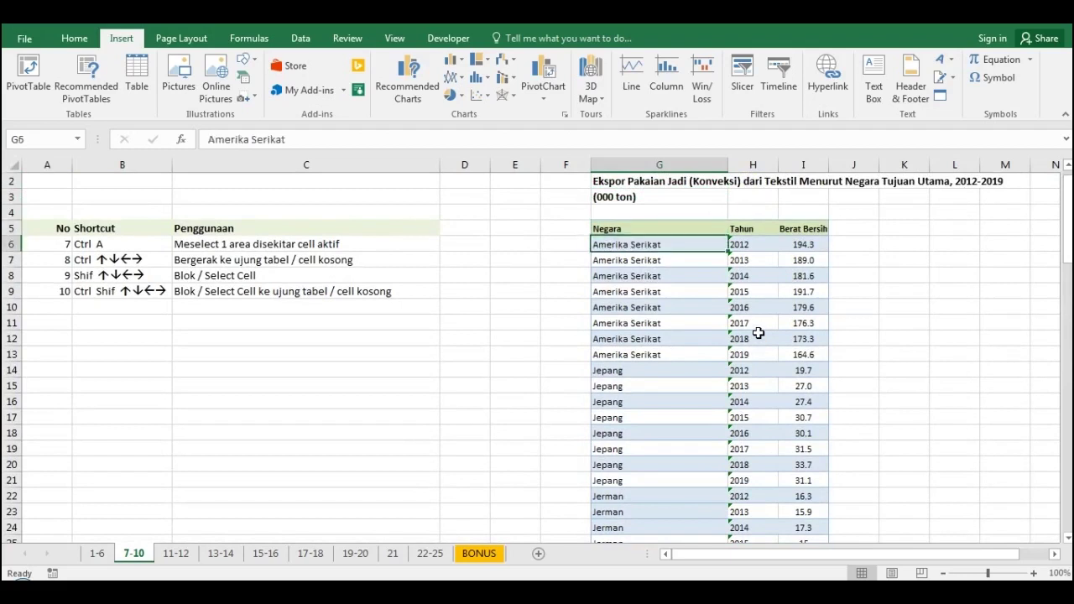
{"action": "key", "text": "Delete"}
{"action": "key", "text": "Up"}
{"action": "key", "text": "ctrl+Up"}
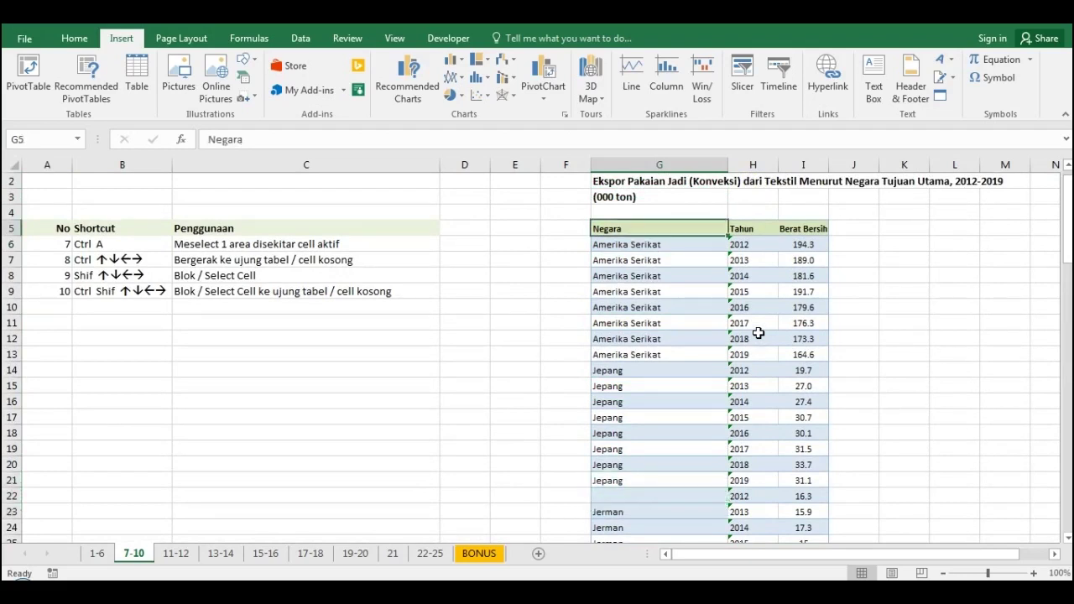
- Jump down the Negara column from G5 to G21, pass the blank G22, and jump to the last entry in G93
{"action": "key", "text": "ctrl+Down"}
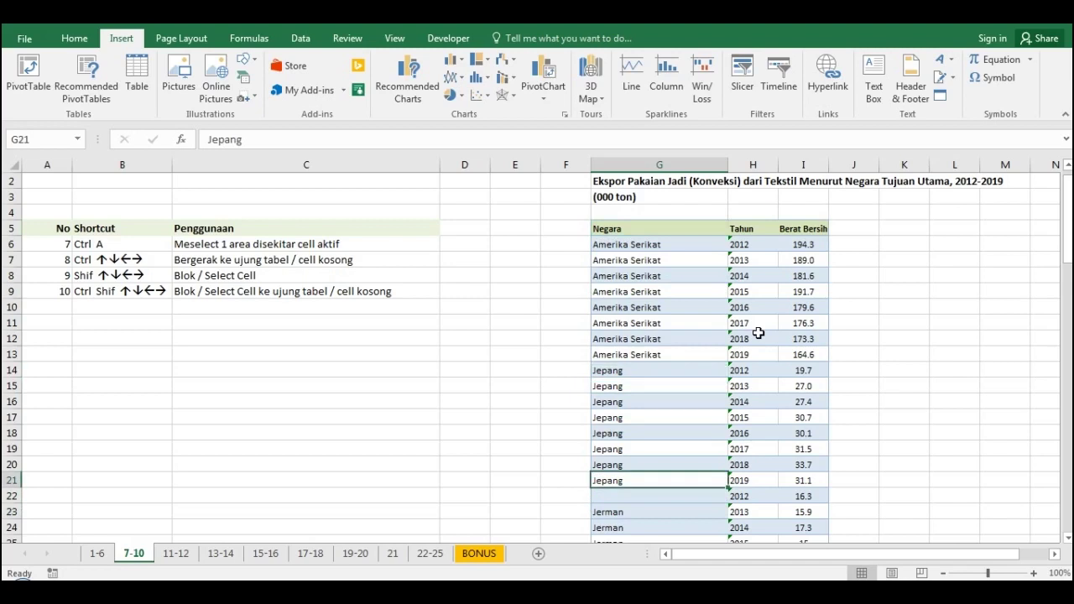
{"action": "key", "text": "Down"}
{"action": "key", "text": "Down"}
{"action": "key", "text": "ctrl+Down"}
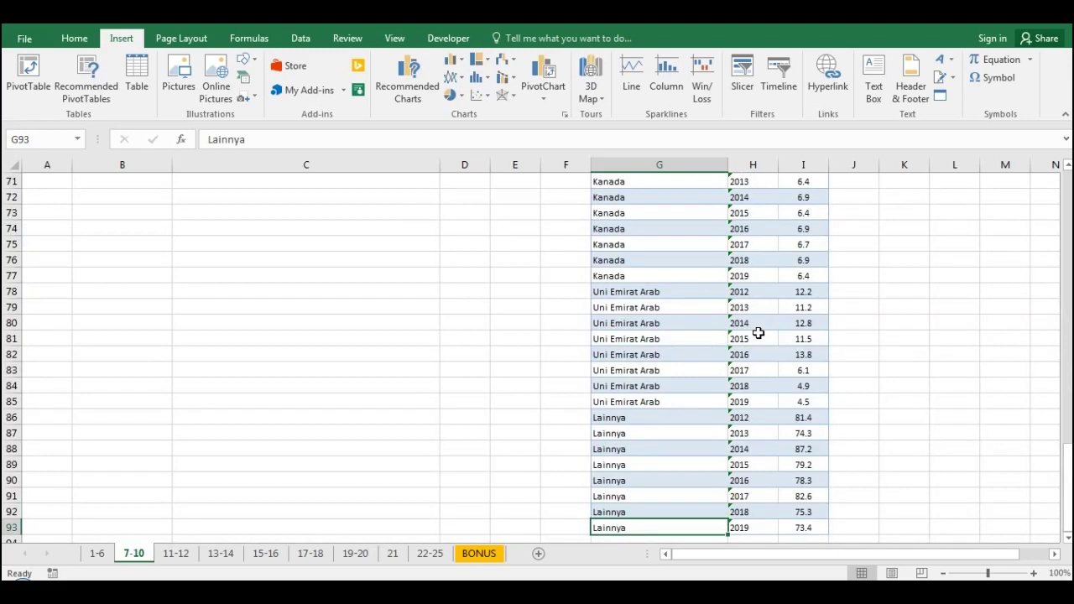
- Jump back up the Negara column from G93, cross the blank G22 to G21, and return to the header in G5
{"action": "key", "text": "ctrl+Up"}
{"action": "key", "text": "ctrl+Up"}
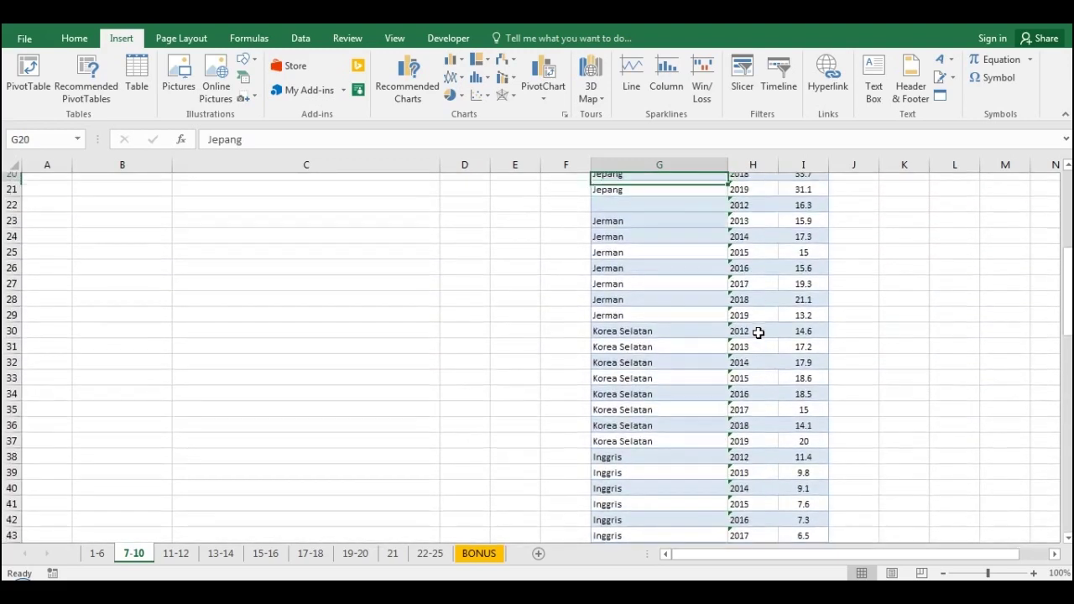
{"action": "key", "text": "Down"}
{"action": "key", "text": "Down"}
{"action": "key", "text": "Up"}
{"action": "key", "text": "Down"}
{"action": "key", "text": "Up"}
{"action": "key", "text": "Up"}
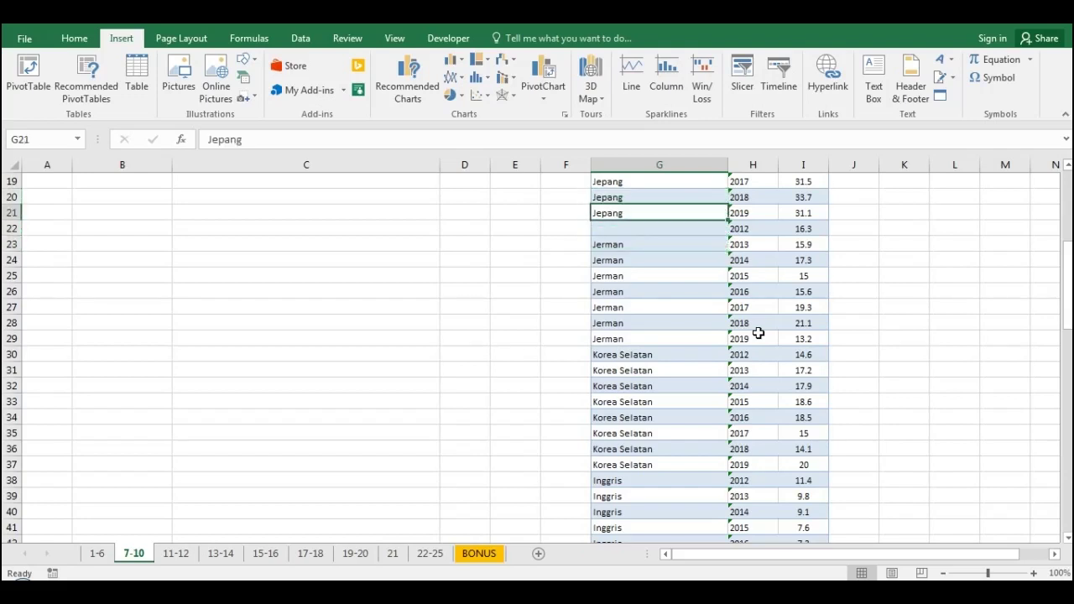
{"action": "key", "text": "ctrl+Up"}
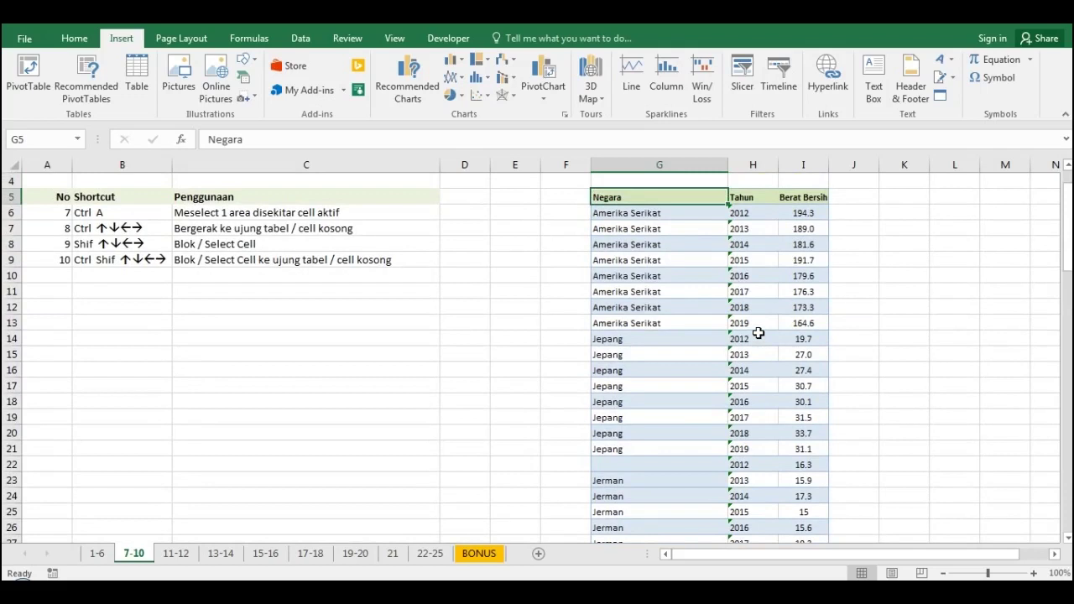
- Select the export table range G5:H8, extending cell by cell from the Negara header
{"action": "key", "text": "shift+Right"}
{"action": "key", "text": "shift+Down"}
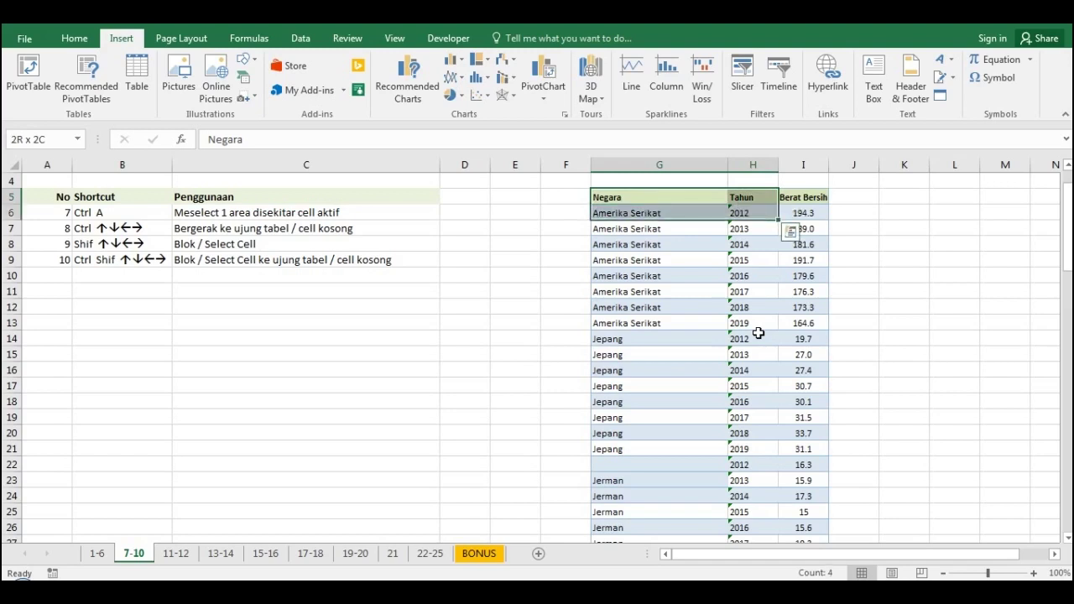
{"action": "key", "text": "shift+Down"}
{"action": "key", "text": "shift+Down"}
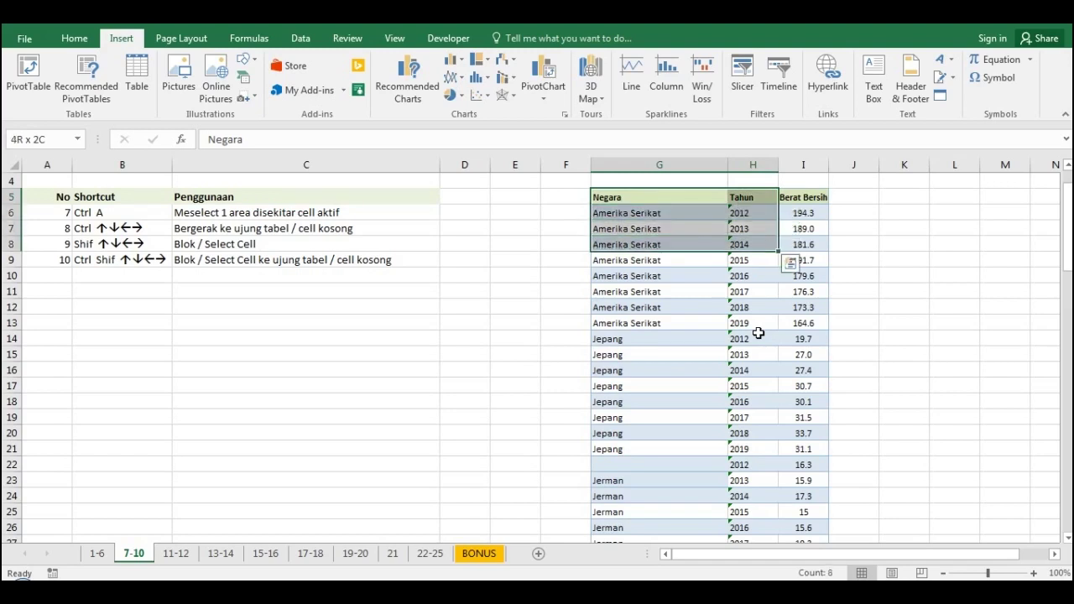
- From cell I7, extend the selection cell by cell in different directions, finishing with the range H5:I7
{"action": "left_click", "coordinate": [820, 225]}
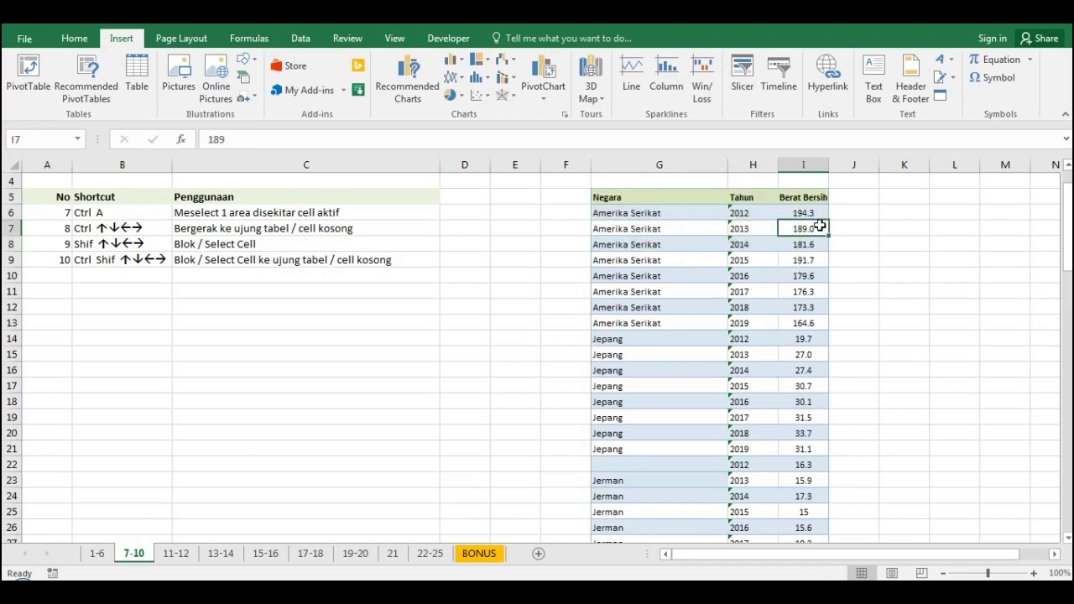
{"action": "key", "text": "shift+Left"}
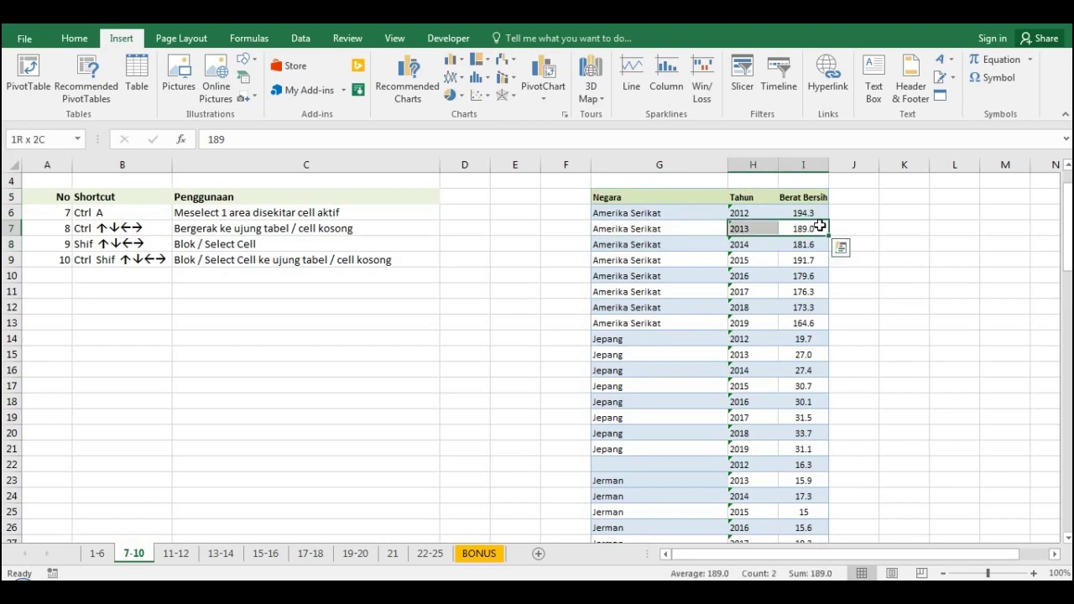
{"action": "key", "text": "shift+Left"}
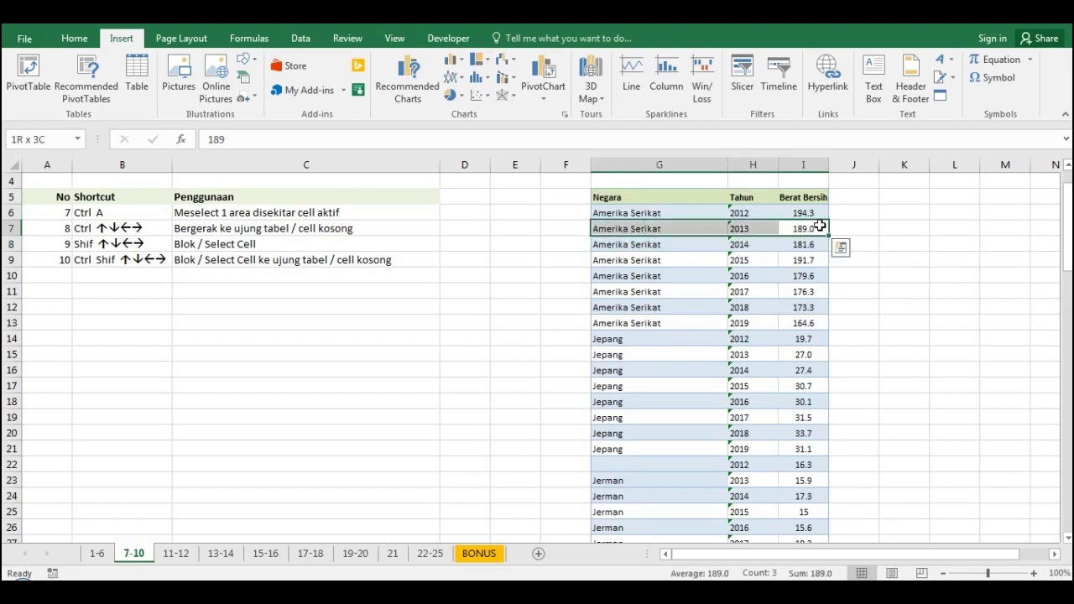
{"action": "key", "text": "shift+Right"}
{"action": "key", "text": "shift+Down"}
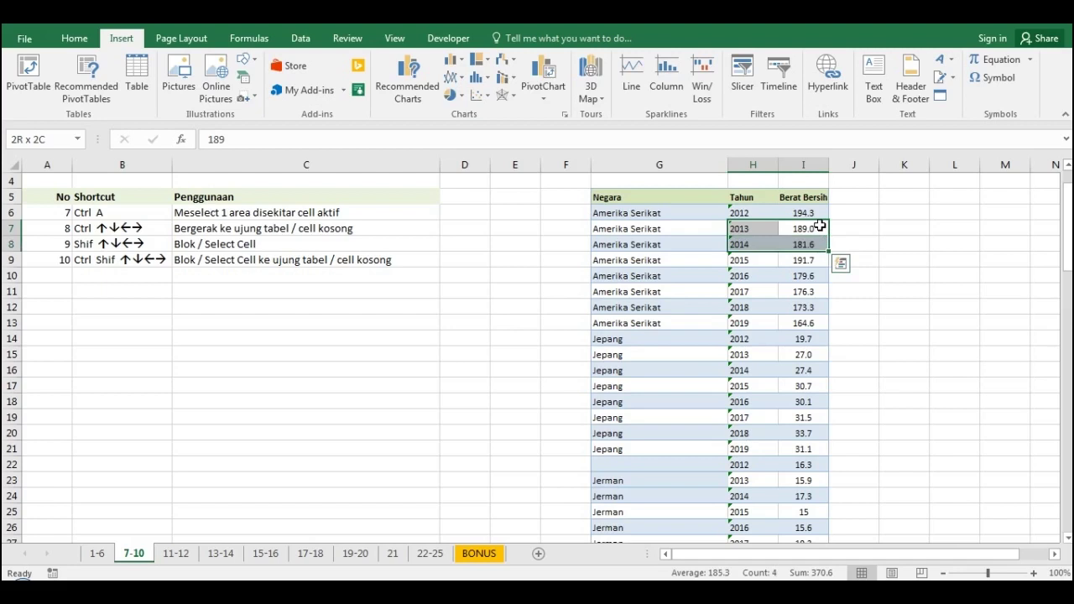
{"action": "key", "text": "shift+Up"}
{"action": "key", "text": "shift+Up"}
{"action": "key", "text": "shift+Up"}
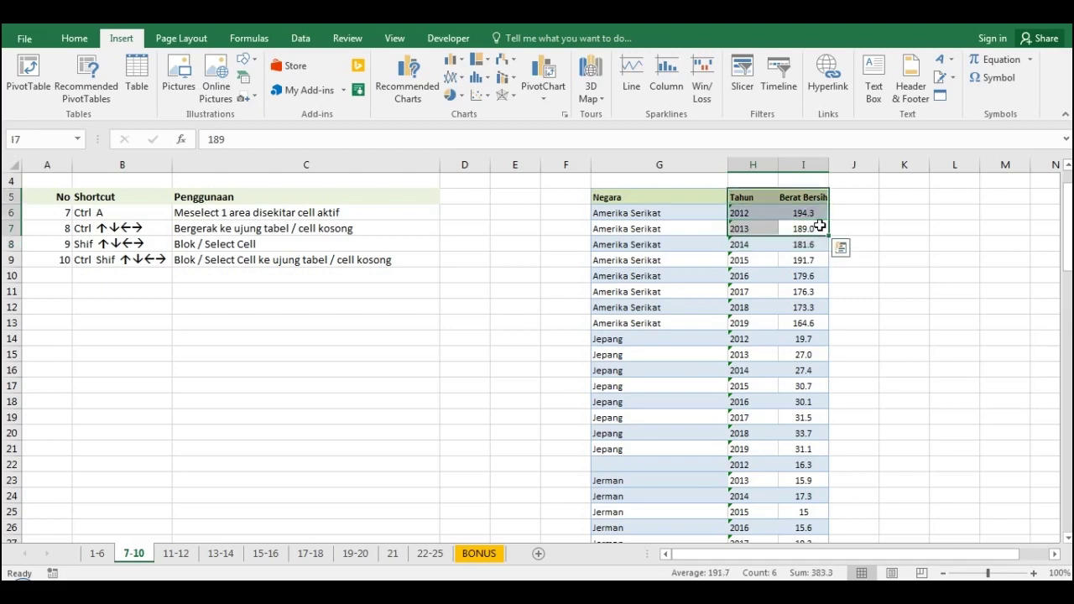
- Select the export table block G5:I21 from the Negara header, extending to the table edge and down to the blank cell
{"action": "left_click", "coordinate": [631, 191]}
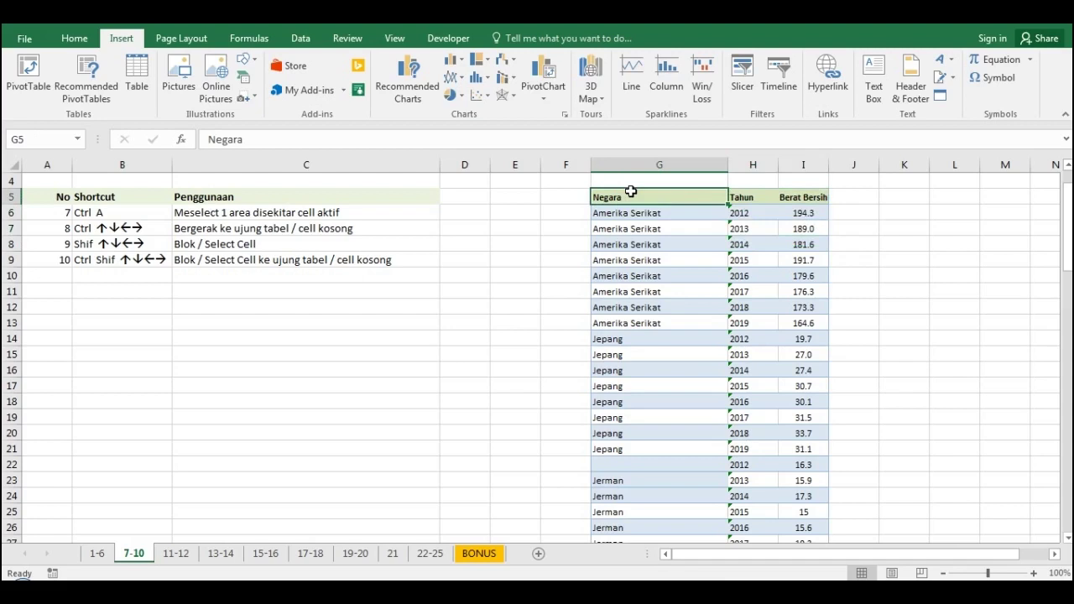
{"action": "key", "text": "ctrl+shift+Right"}
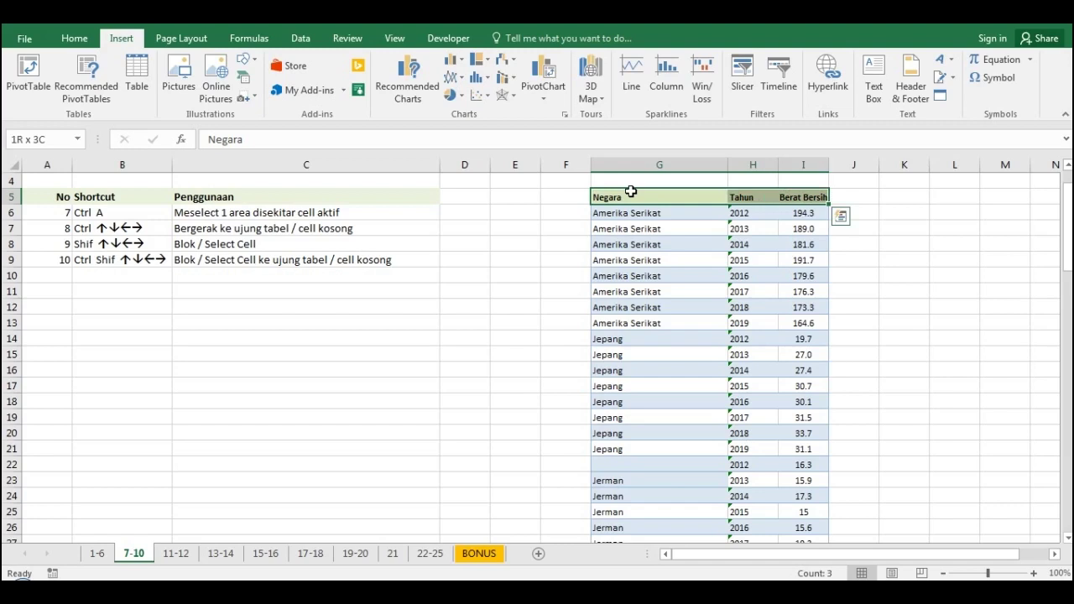
{"action": "key", "text": "ctrl+shift+Down"}
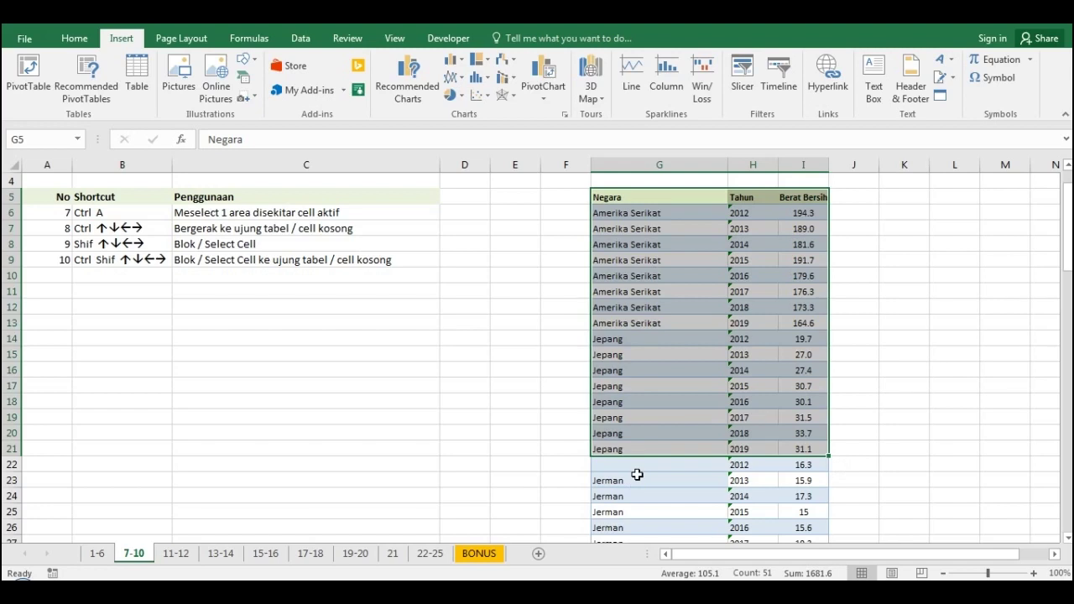
- Extend the selection from the Tahun header in H5 to the sheet's last row, and collapse it back to H5
{"action": "left_click", "coordinate": [748, 193]}
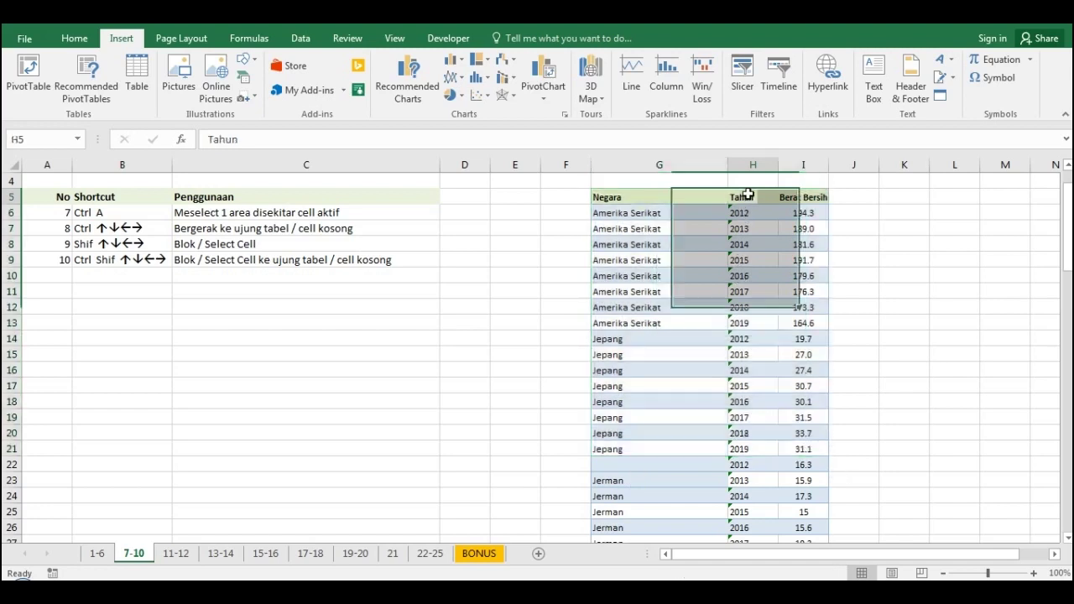
{"action": "key", "text": "ctrl+shift+Down"}
{"action": "key", "text": "ctrl+shift+Down"}
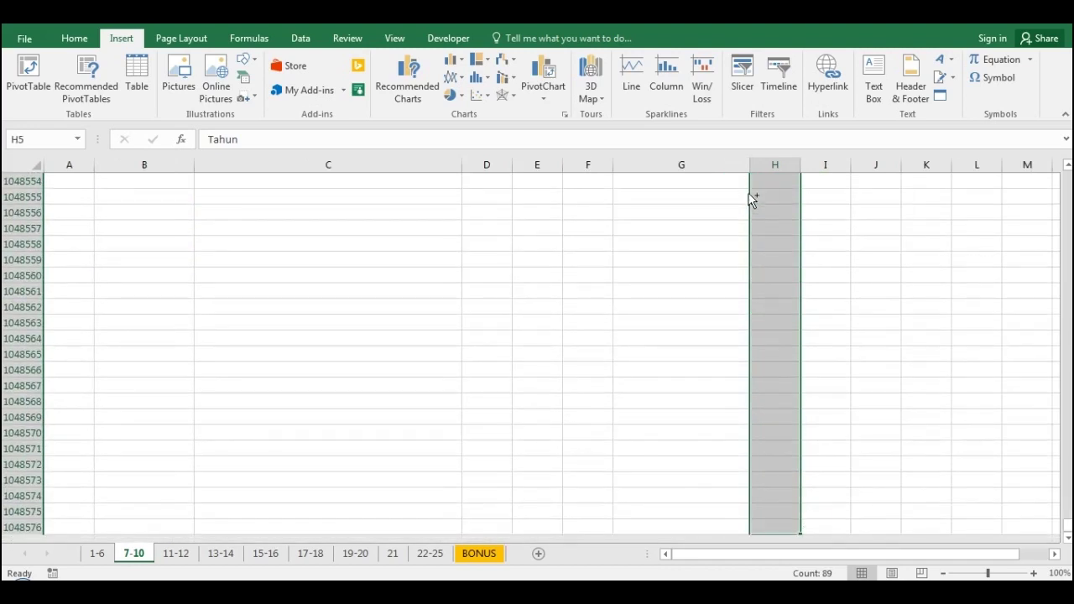
{"action": "key", "text": "ctrl+shift+Up"}
{"action": "key", "text": "ctrl+shift+Up"}
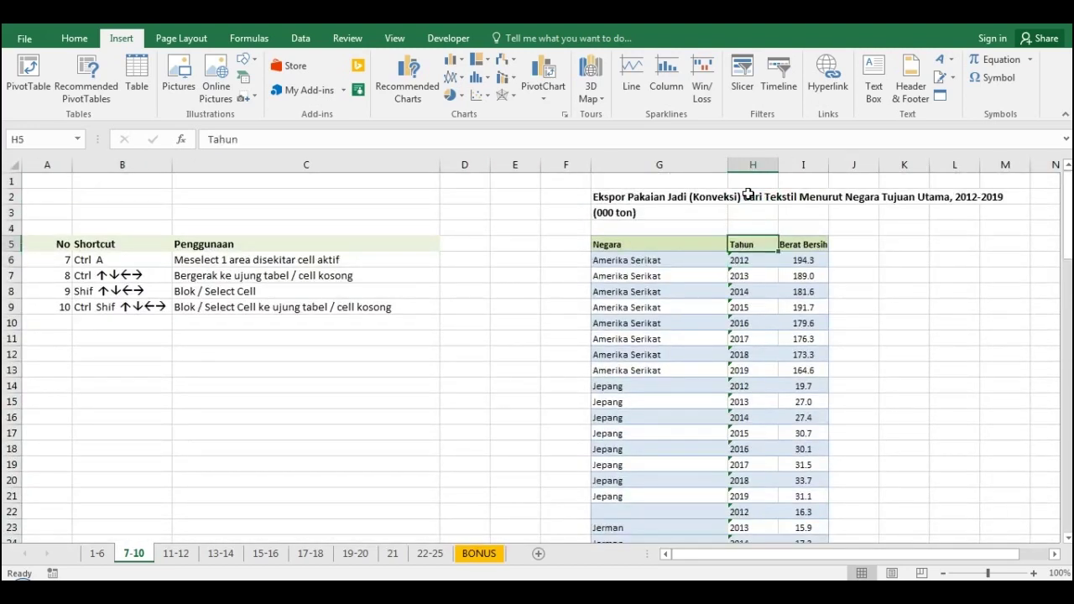
- Select H5:I93 from the Tahun header to the table's last row, and collapse the selection back to H5
{"action": "key", "text": "ctrl+shift+Down"}
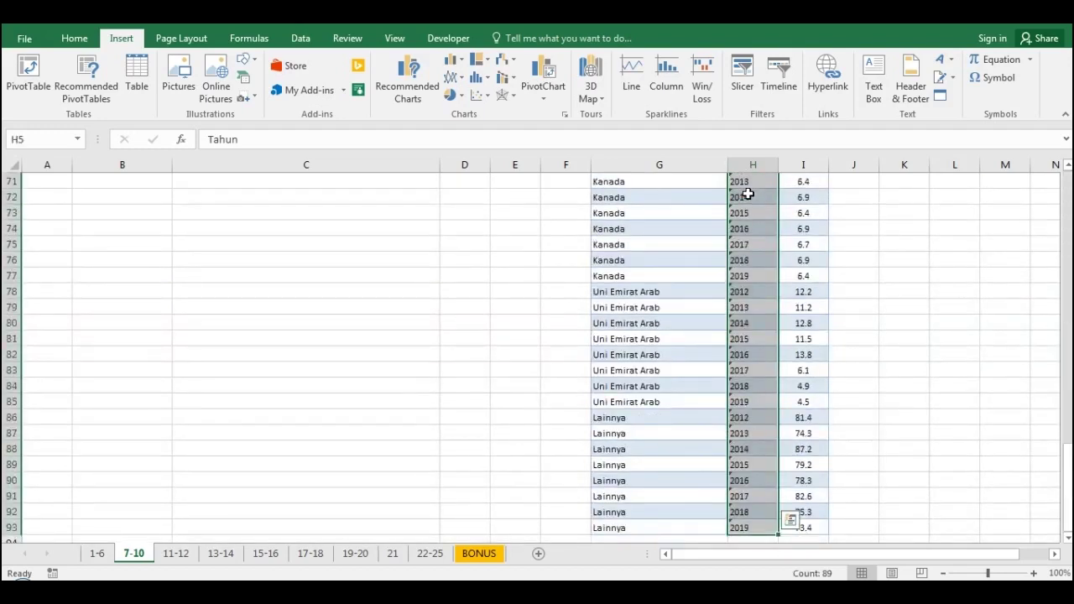
{"action": "key", "text": "shift+Right"}
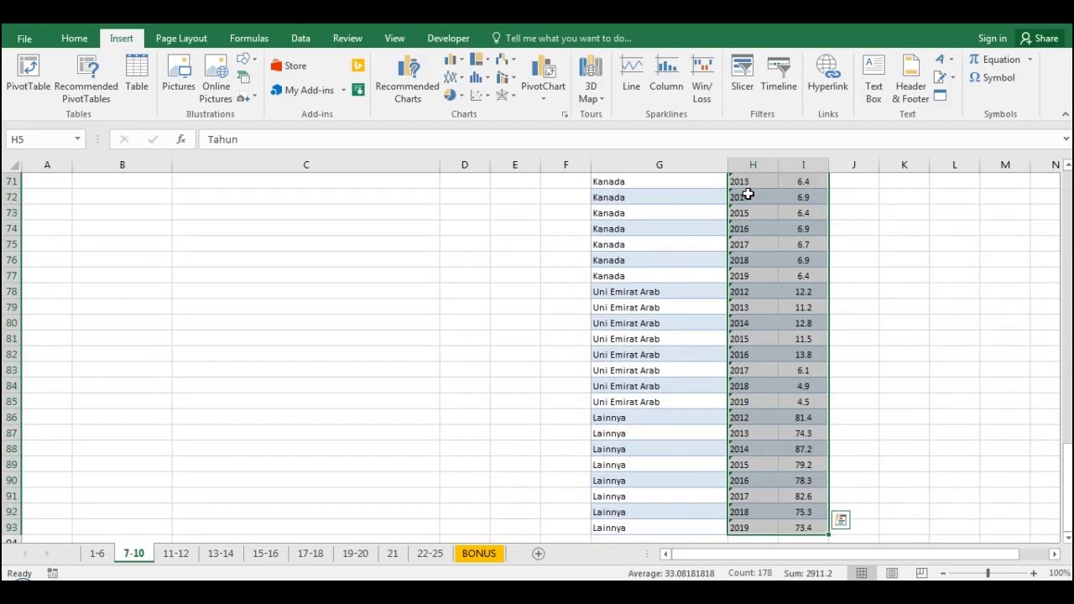
{"action": "key", "text": "ctrl+shift+Up"}
{"action": "key", "text": "shift+Left"}
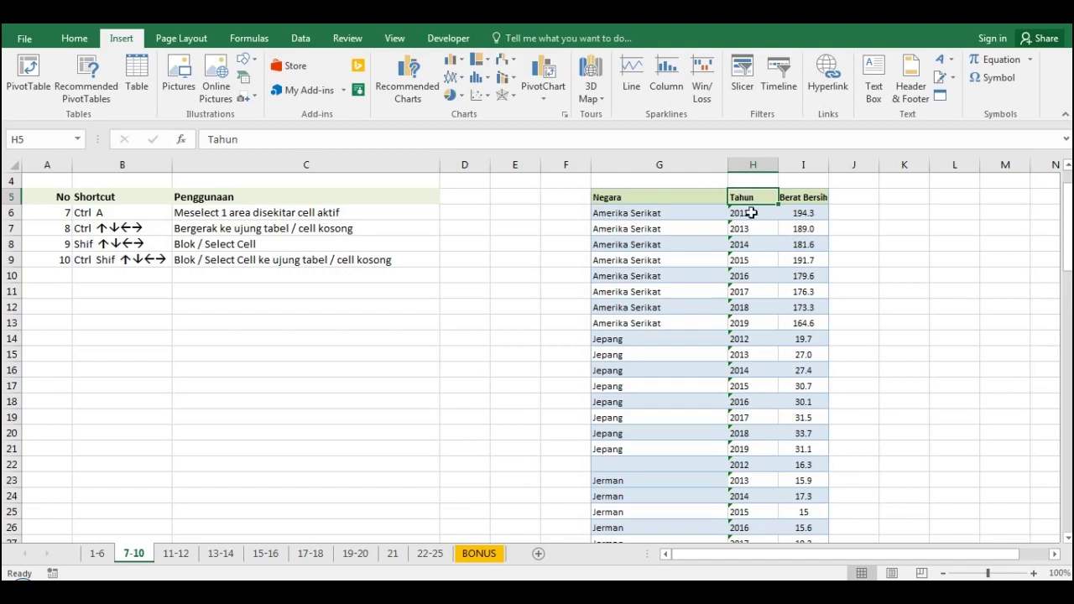
- Open sheet 11-12 and copy CONTOH TEXT 1 from G2 into G3 with Fill Down
{"action": "left_click", "coordinate": [178, 555]}
{"action": "left_click", "coordinate": [208, 272]}
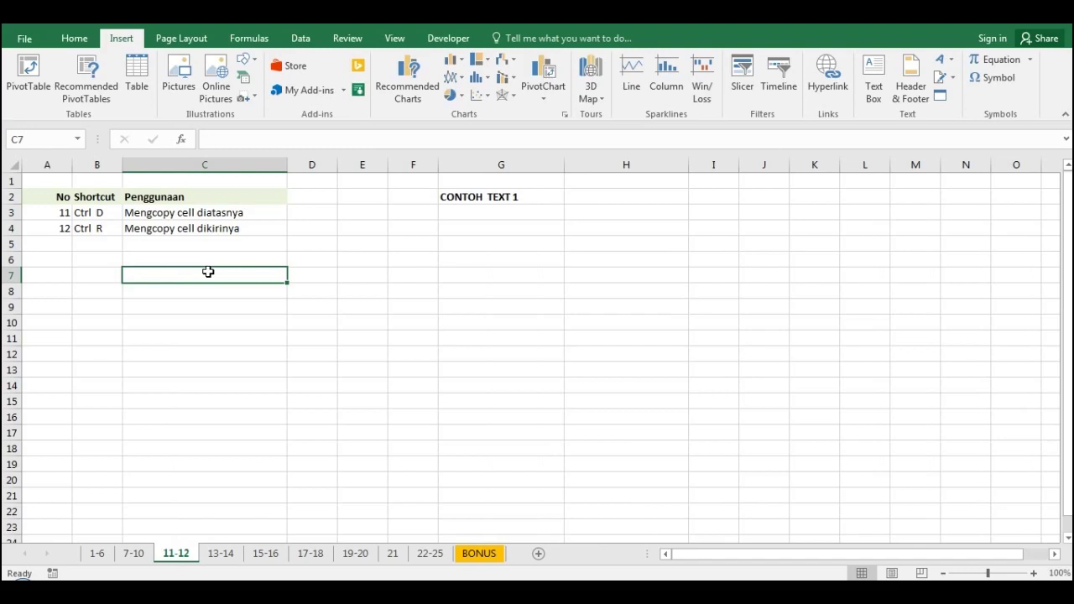
{"action": "left_click", "coordinate": [486, 212]}
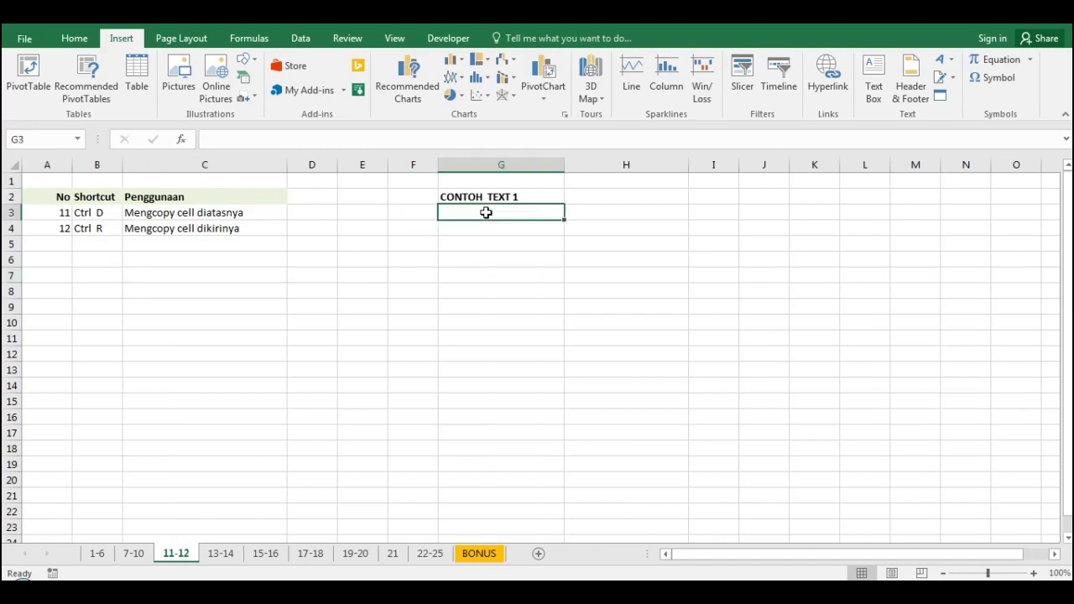
{"action": "key", "text": "ctrl+d"}
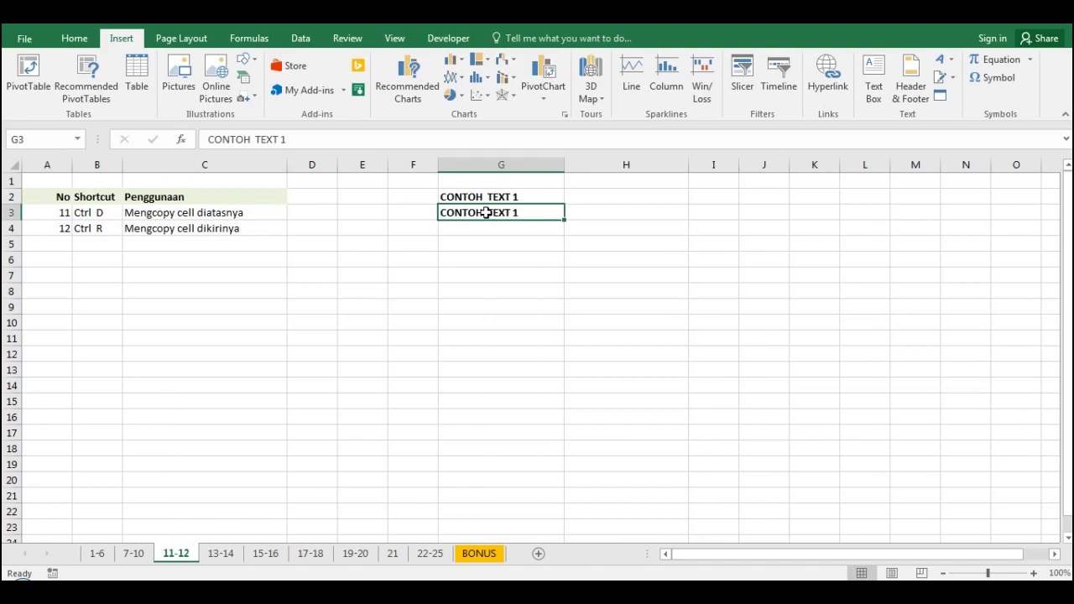
- Fill the range G3:G11 down with CONTOH TEXT 1 from the cell above, and deselect it
{"action": "left_click_drag", "start_coordinate": [486, 212], "coordinate": [502, 331]}
{"action": "key", "text": "ctrl+d"}
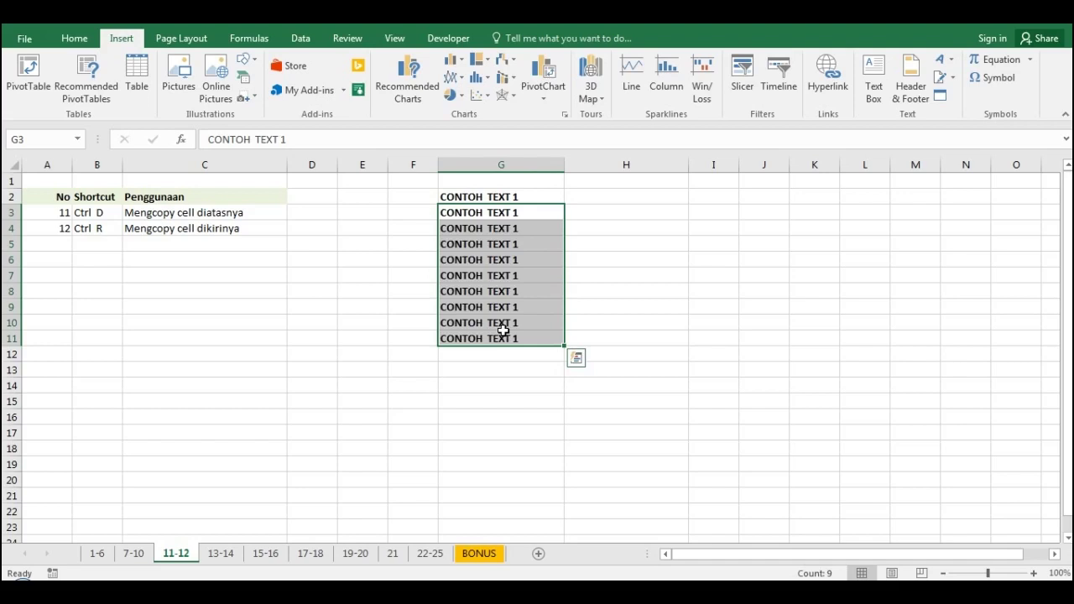
{"action": "left_click", "coordinate": [492, 357]}
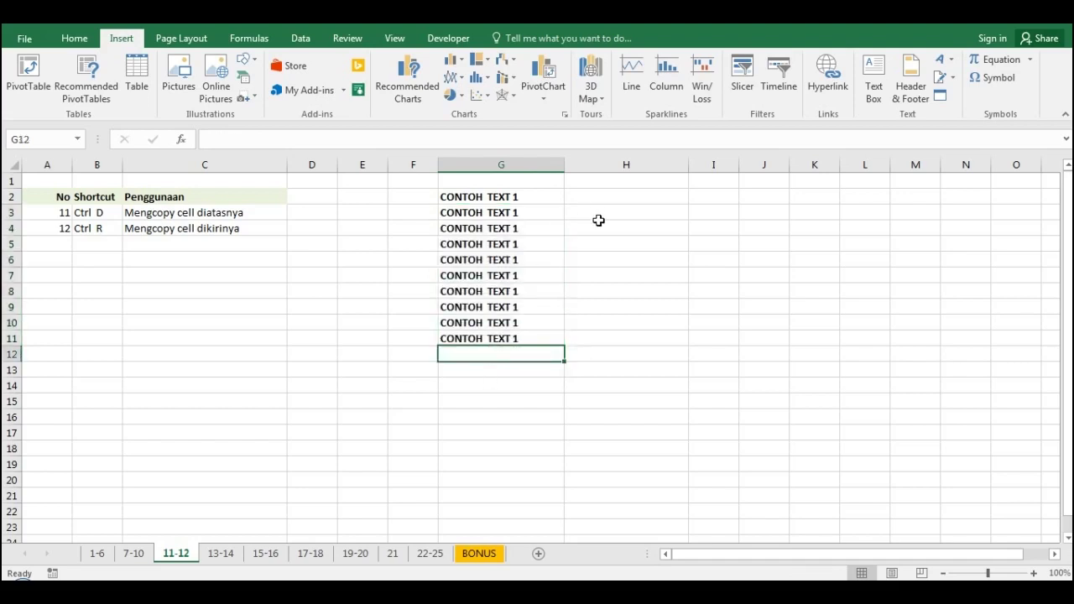
- Copy CONTOH TEXT 1 from G11 into H11 with Fill Right, and fill it across H11:K11
{"action": "left_click", "coordinate": [588, 342]}
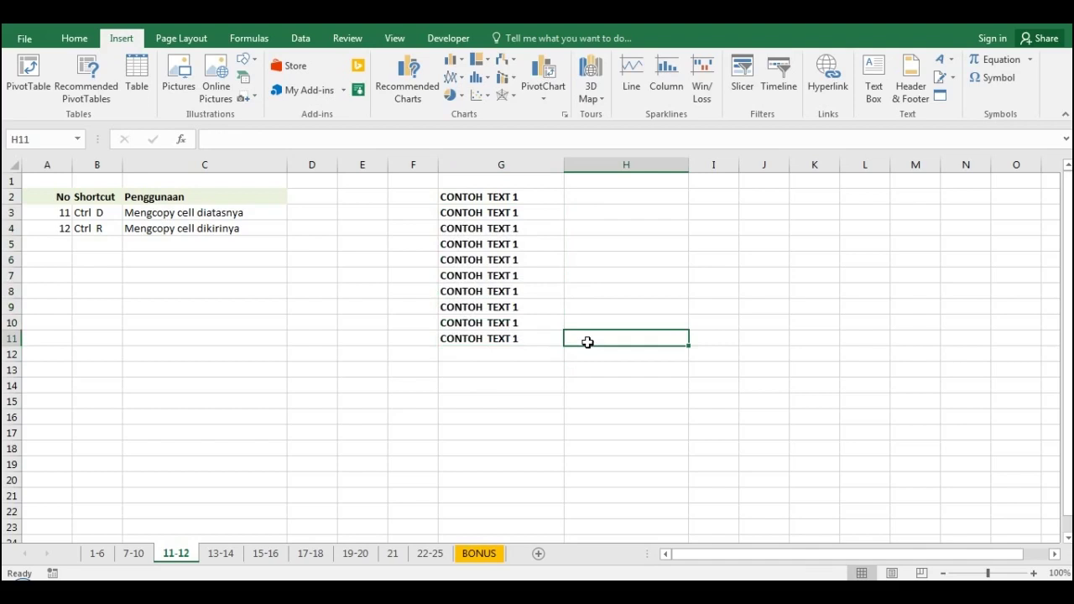
{"action": "key", "text": "ctrl+r"}
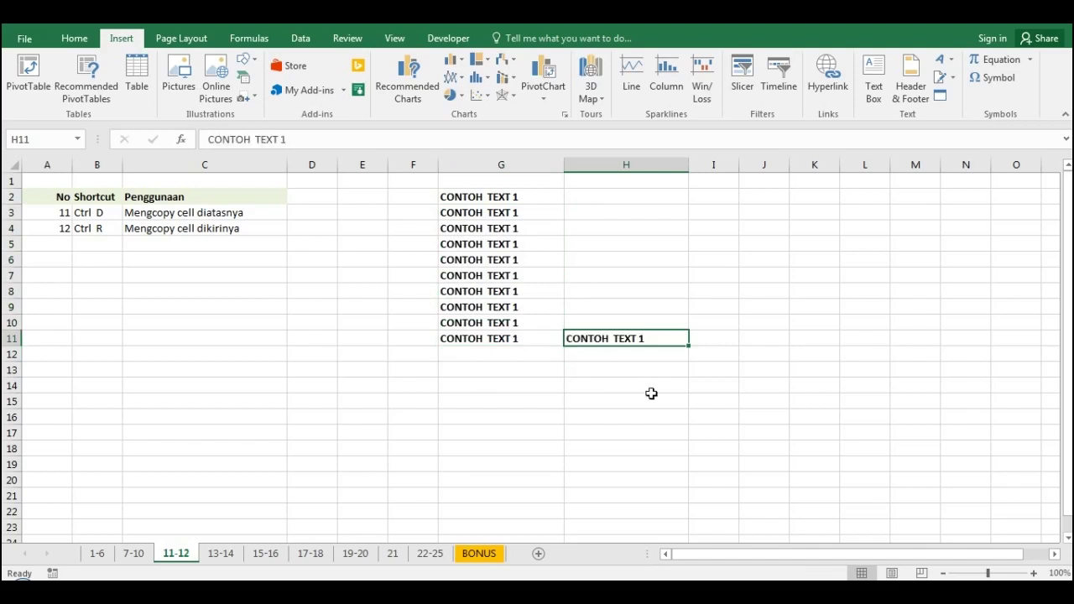
{"action": "left_click_drag", "start_coordinate": [679, 334], "coordinate": [826, 339]}
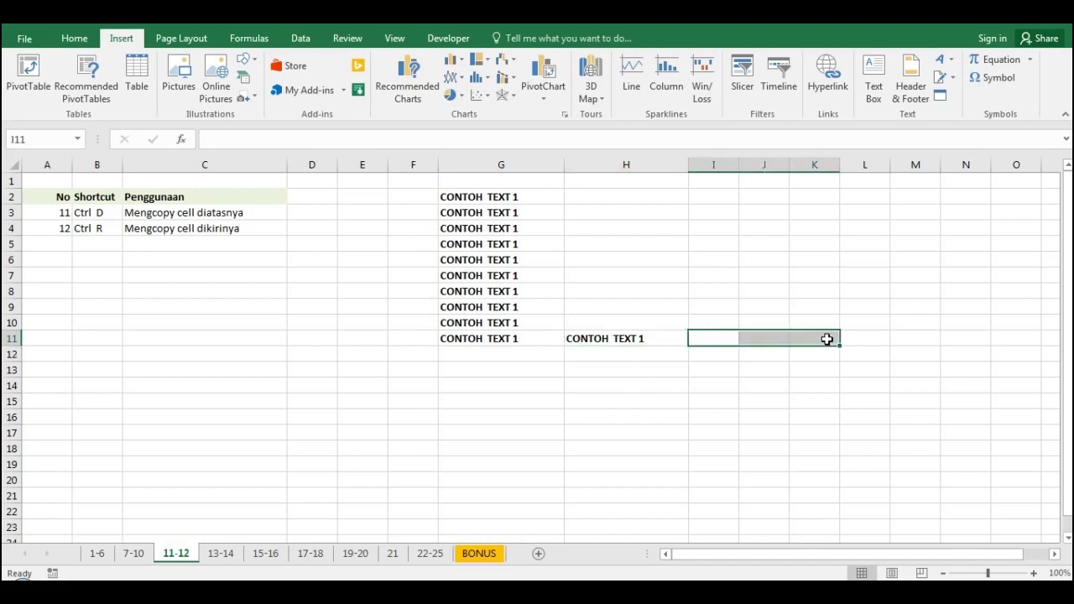
{"action": "left_click", "coordinate": [648, 344]}
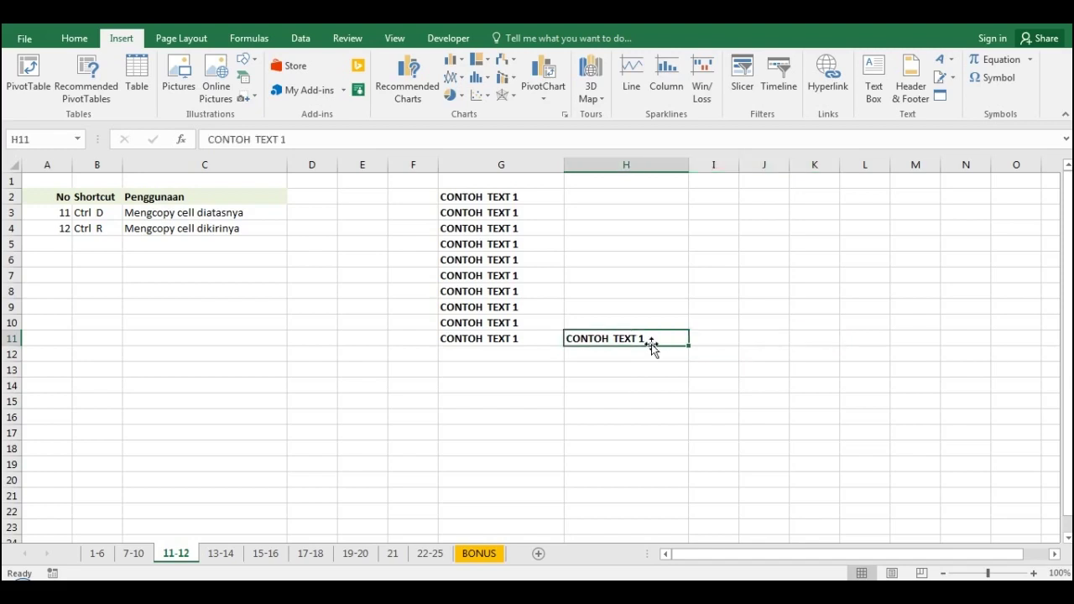
{"action": "left_click", "coordinate": [836, 336], "text": "shift"}
{"action": "key", "text": "ctrl+r"}
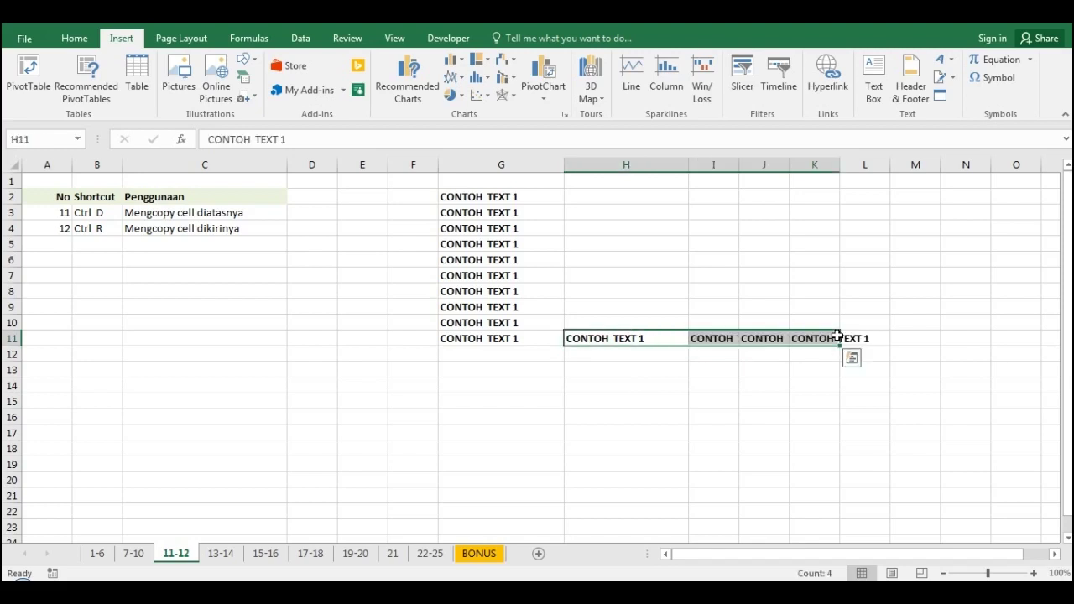
{"action": "left_click", "coordinate": [693, 371]}
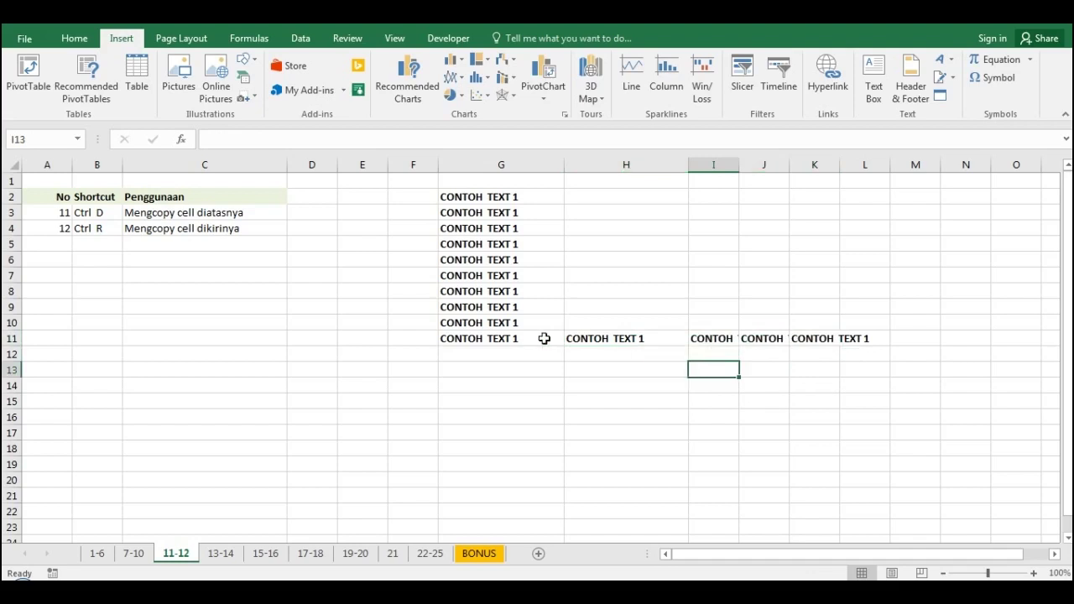
{"action": "left_click", "coordinate": [479, 408]}
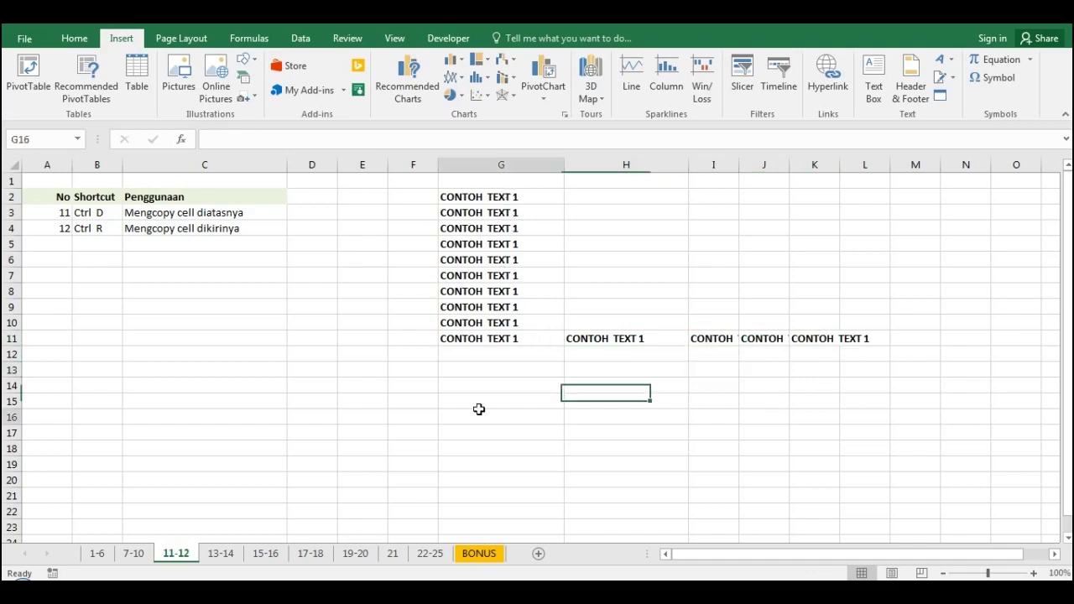
- Open sheet 13-14, select cell C10, and switch to the previous sheet, 11-12
{"action": "left_click", "coordinate": [223, 552]}
{"action": "left_click", "coordinate": [184, 325]}
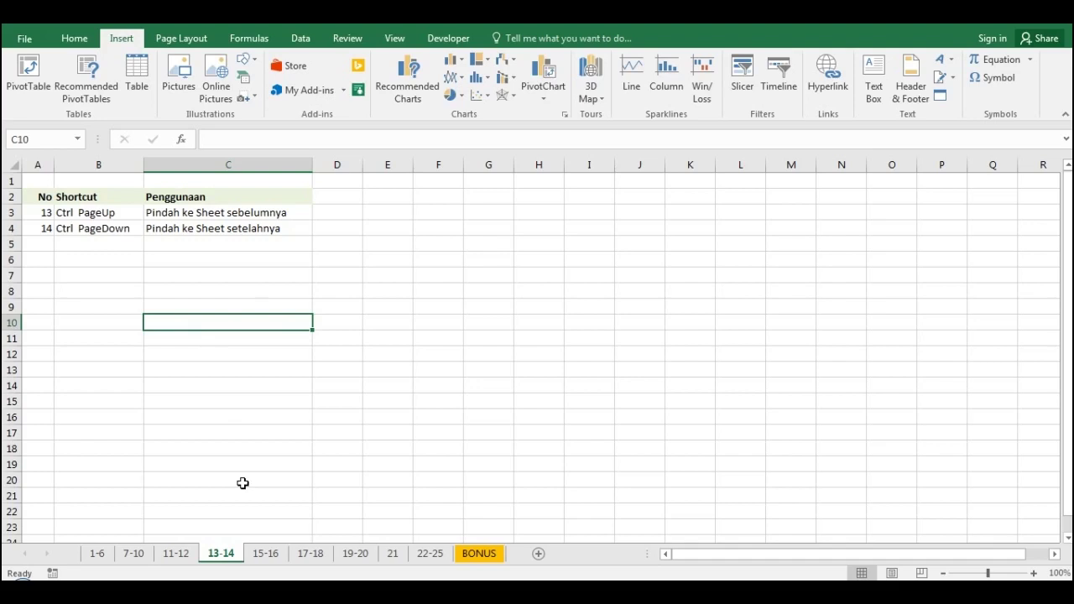
{"action": "key", "text": "ctrl+Page_Up"}
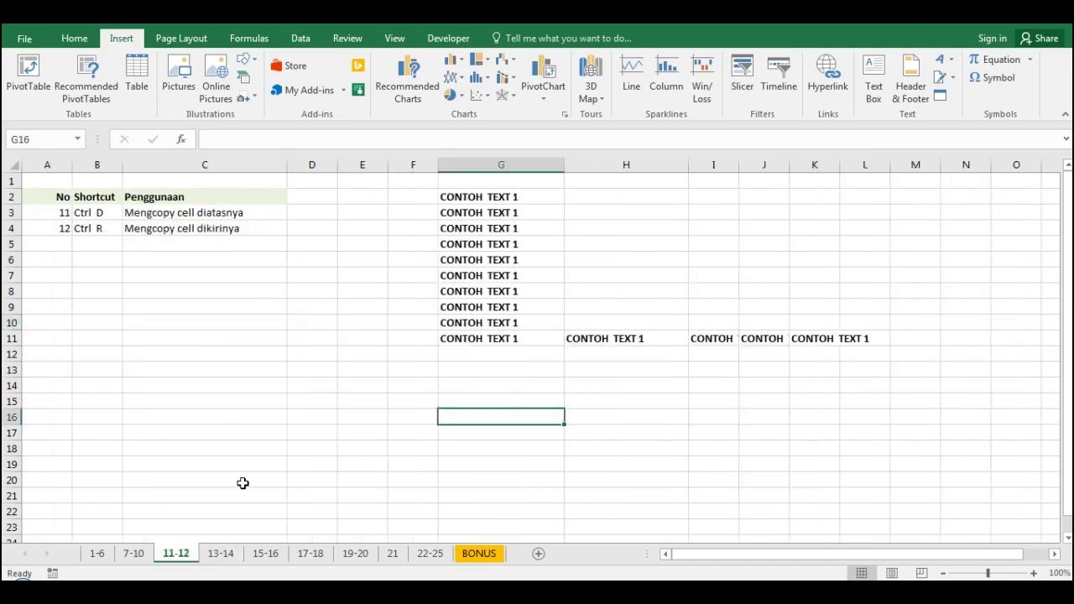
- Switch back sheet by sheet to 1-6, return forward to 13-14, and open sheet 15-16
{"action": "key", "text": "ctrl+Page_Up"}
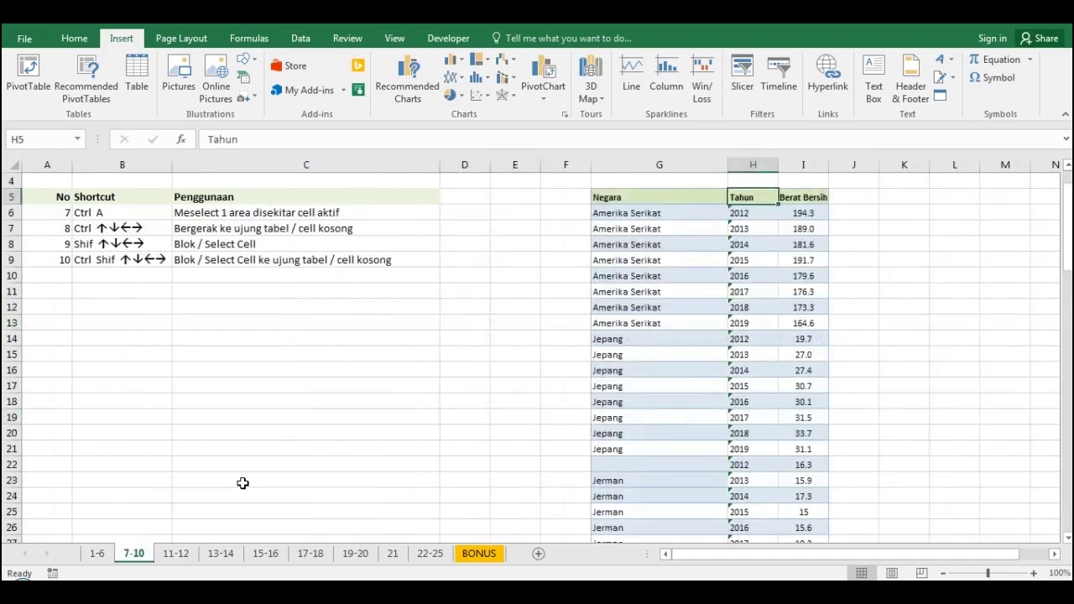
{"action": "key", "text": "ctrl+Page_Up"}
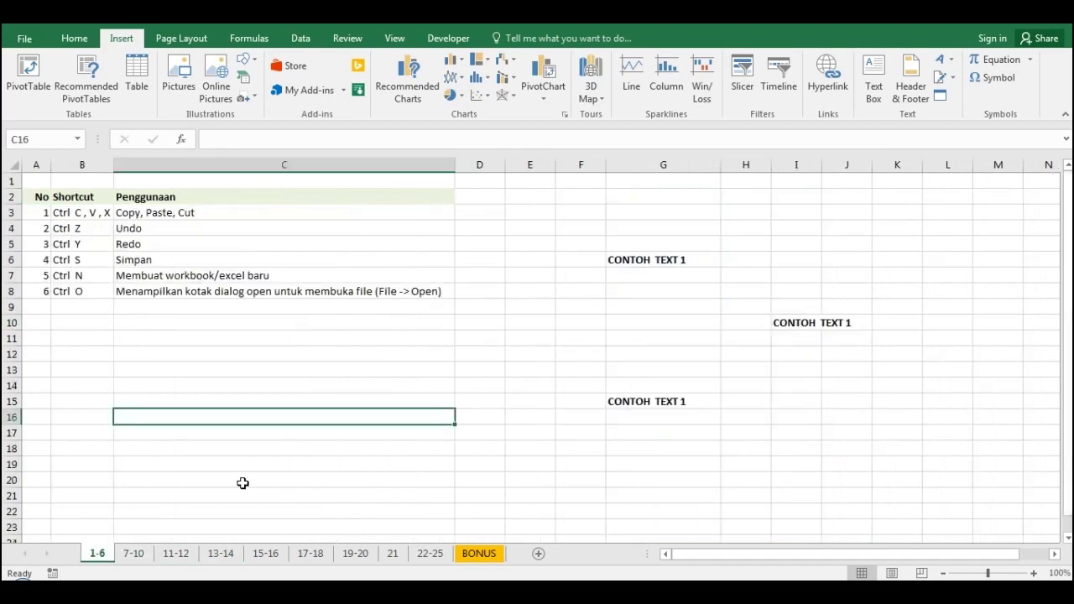
{"action": "key", "text": "ctrl+Page_Down"}
{"action": "key", "text": "ctrl+Page_Down"}
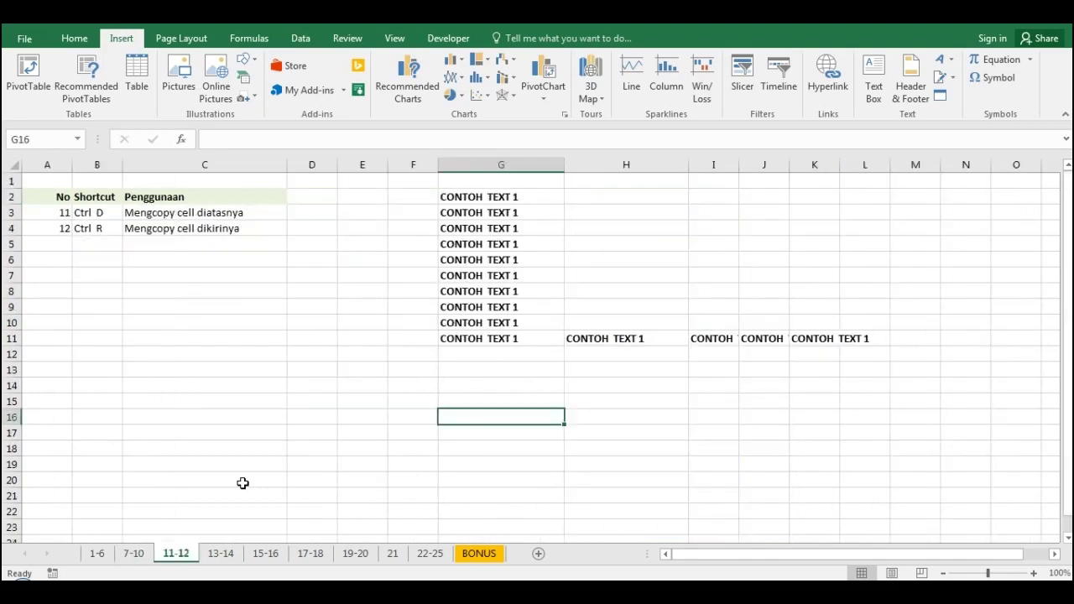
{"action": "key", "text": "ctrl+Page_Down"}
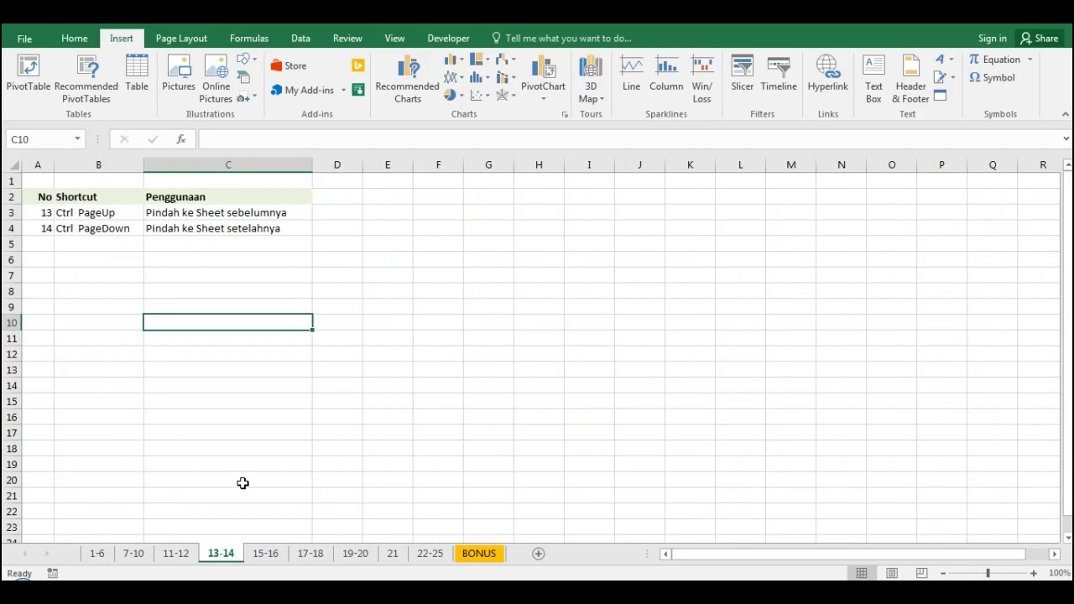
{"action": "left_click", "coordinate": [274, 560]}
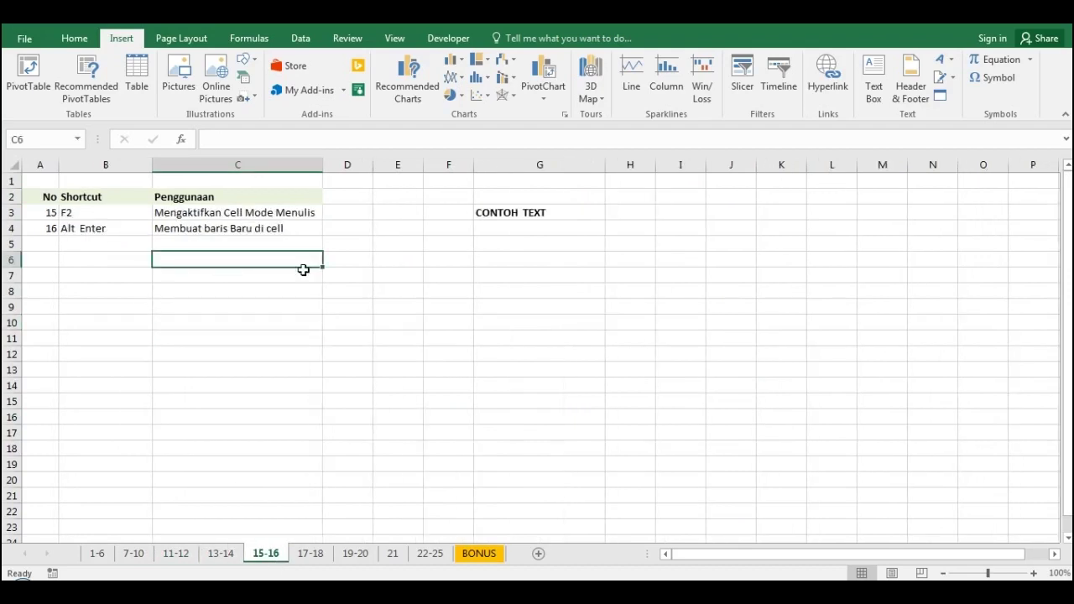
- Overwrite the text in cell G3 with RES, and undo the entry
{"action": "left_click", "coordinate": [525, 215]}
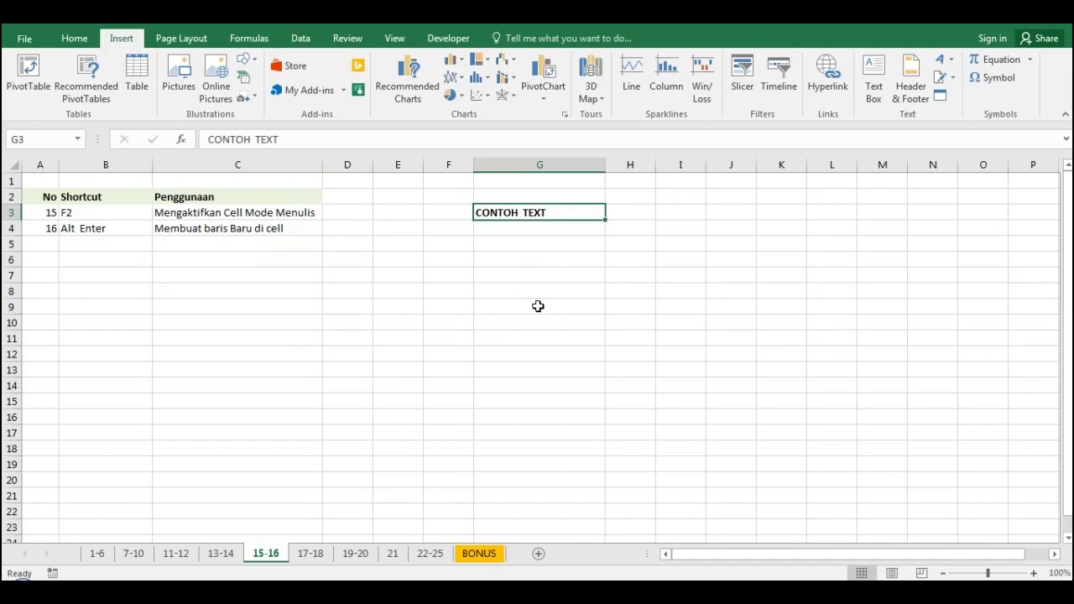
{"action": "type", "text": "RES"}
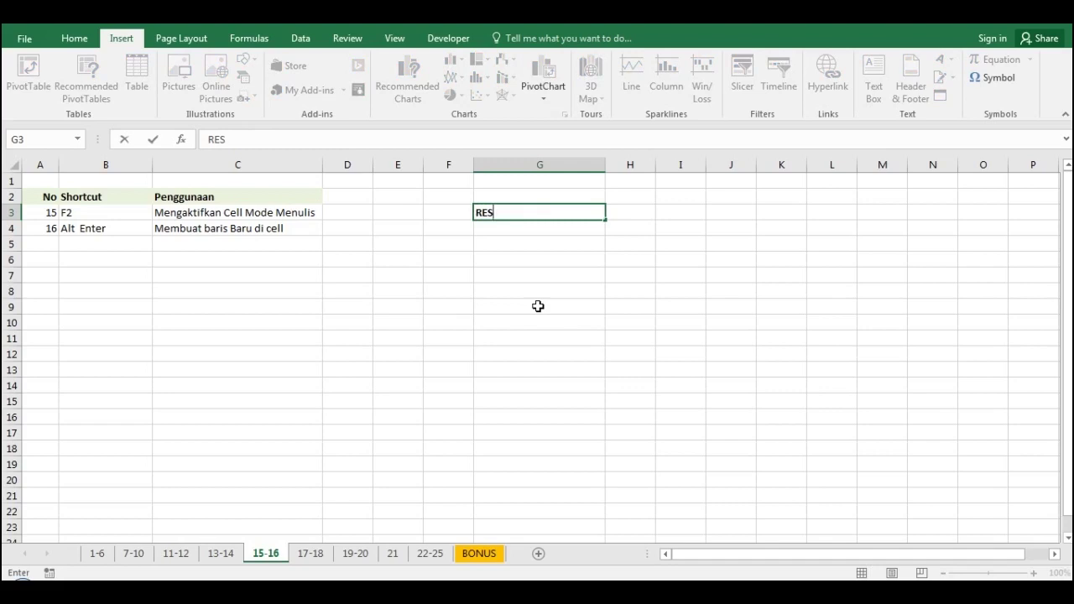
{"action": "key", "text": "Return"}
{"action": "left_click", "coordinate": [523, 214]}
{"action": "key", "text": "ctrl+z"}
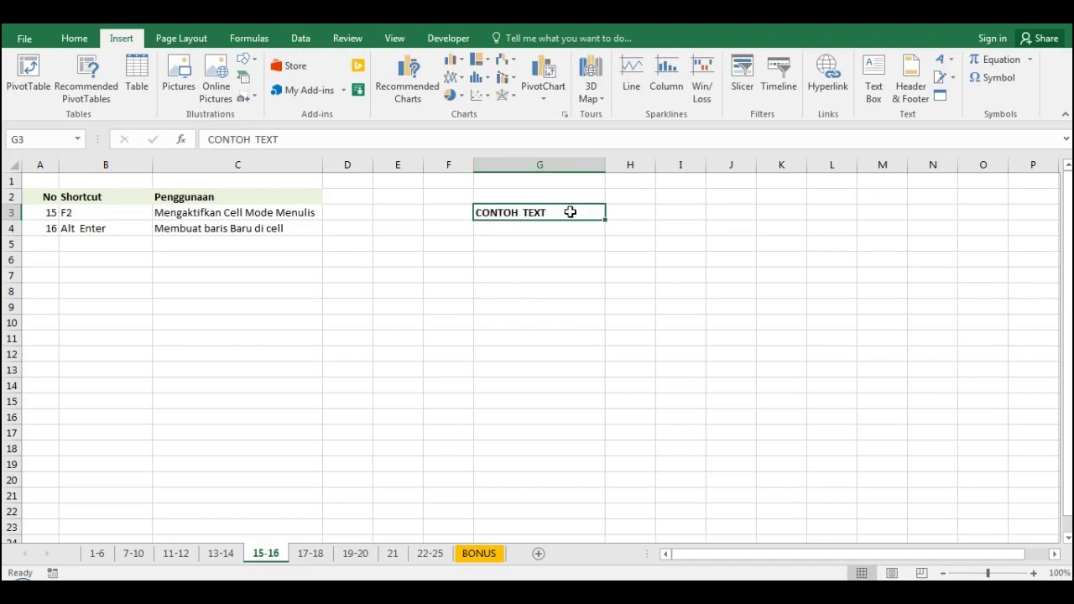
- Put cell G3 into edit mode several times, toggling between Edit and Enter modes, and exit the cell each time
{"action": "key", "text": "F2"}
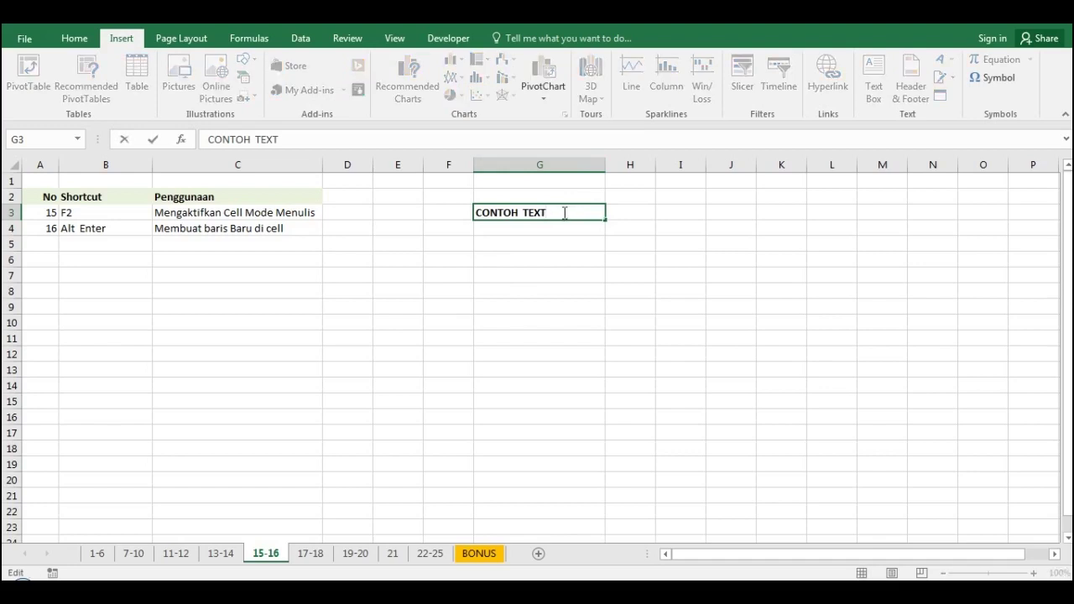
{"action": "key", "text": "Return"}
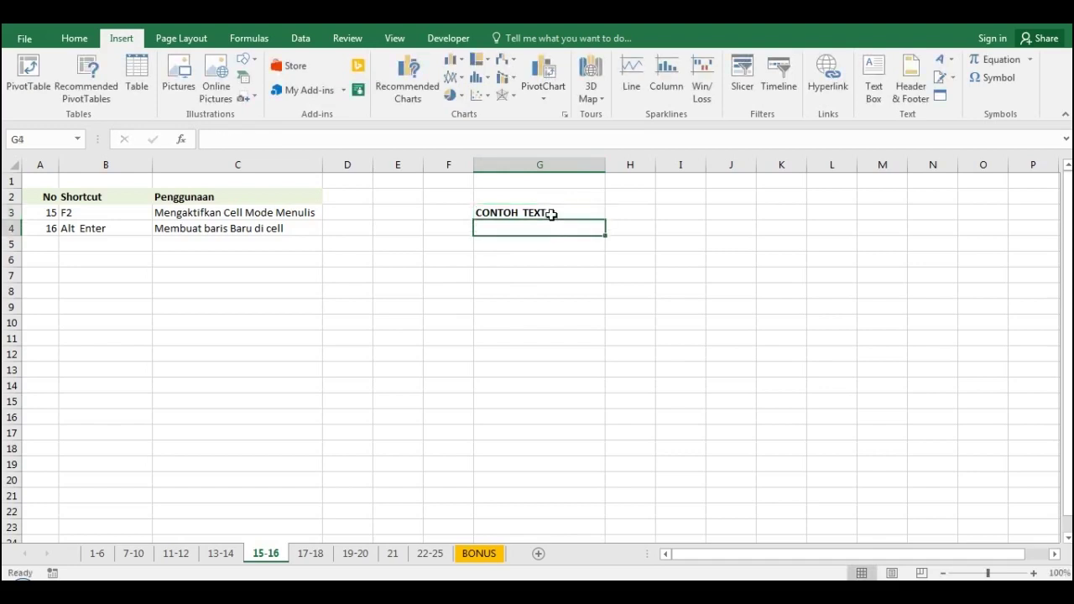
{"action": "left_click", "coordinate": [550, 213]}
{"action": "key", "text": "F2"}
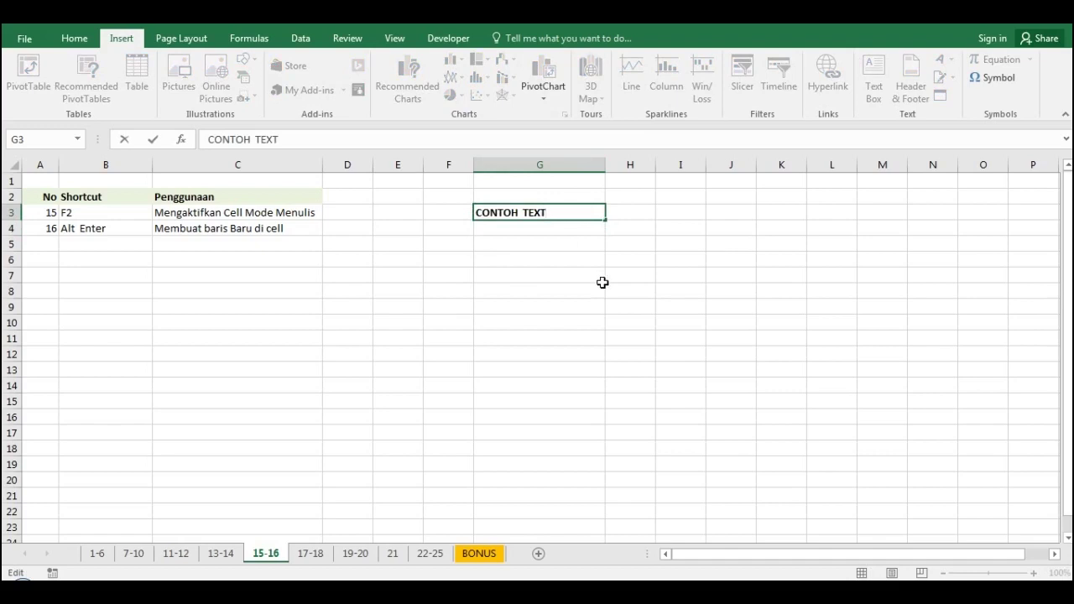
{"action": "key", "text": "F2"}
{"action": "key", "text": "Return"}
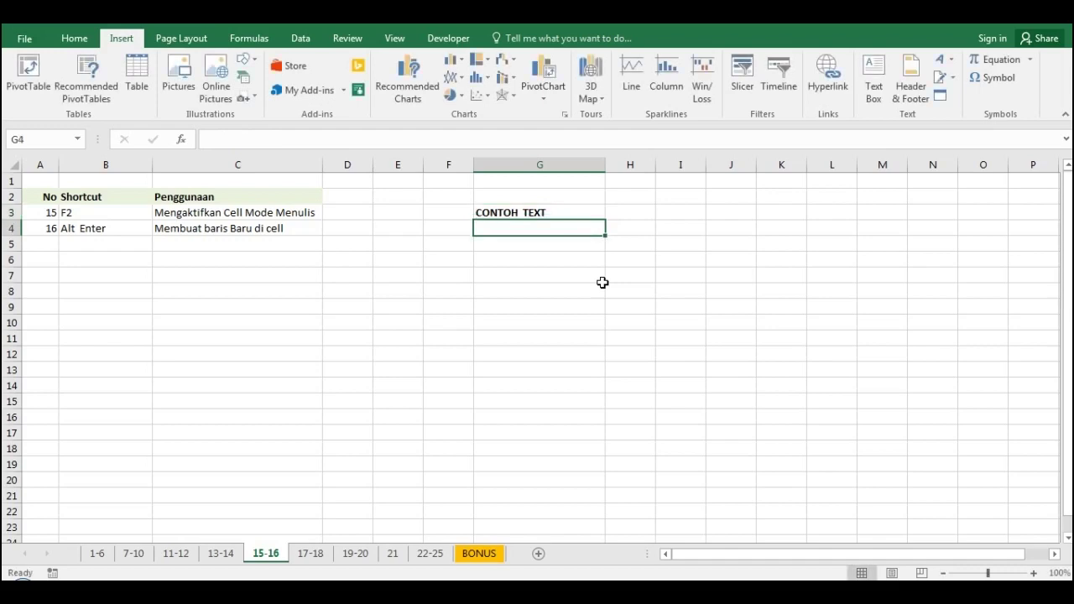
{"action": "key", "text": "Up"}
{"action": "key", "text": "F2"}
{"action": "key", "text": "F2"}
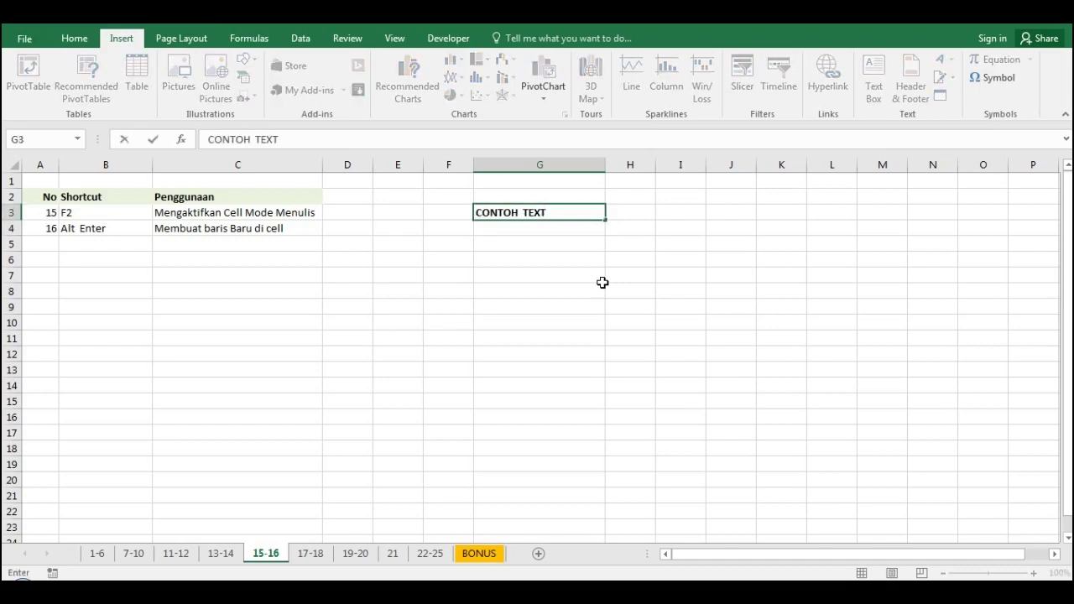
{"action": "key", "text": "Return"}
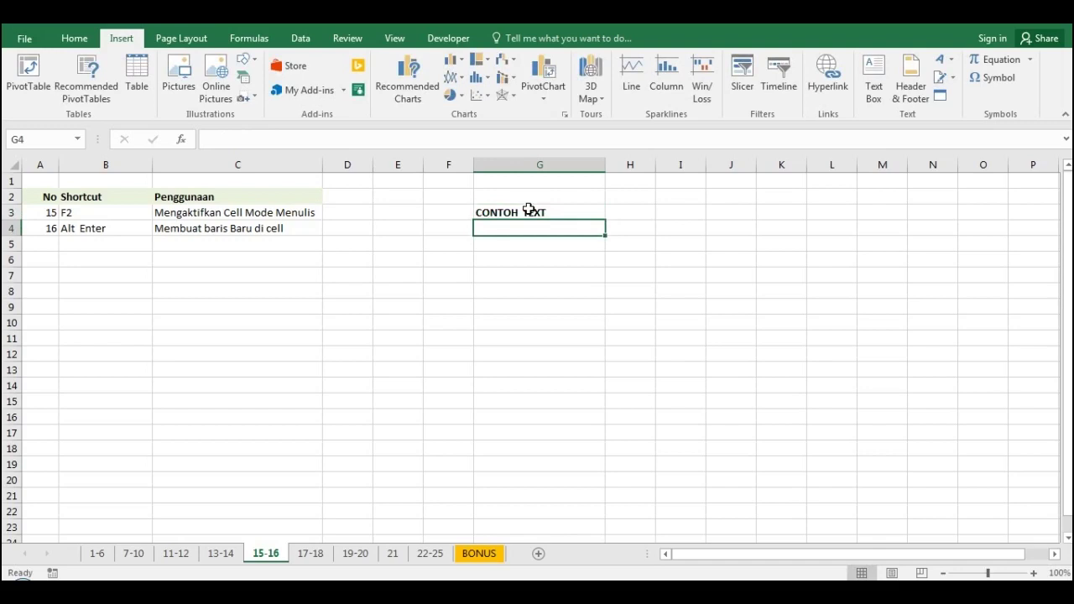
{"action": "left_click", "coordinate": [529, 209]}
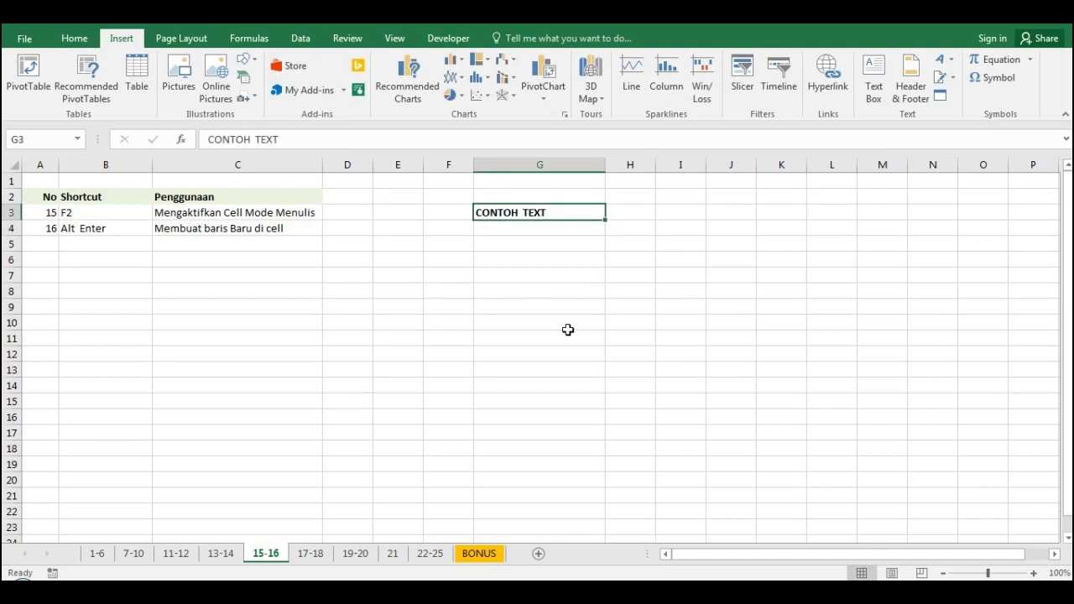
{"action": "key", "text": "F2"}
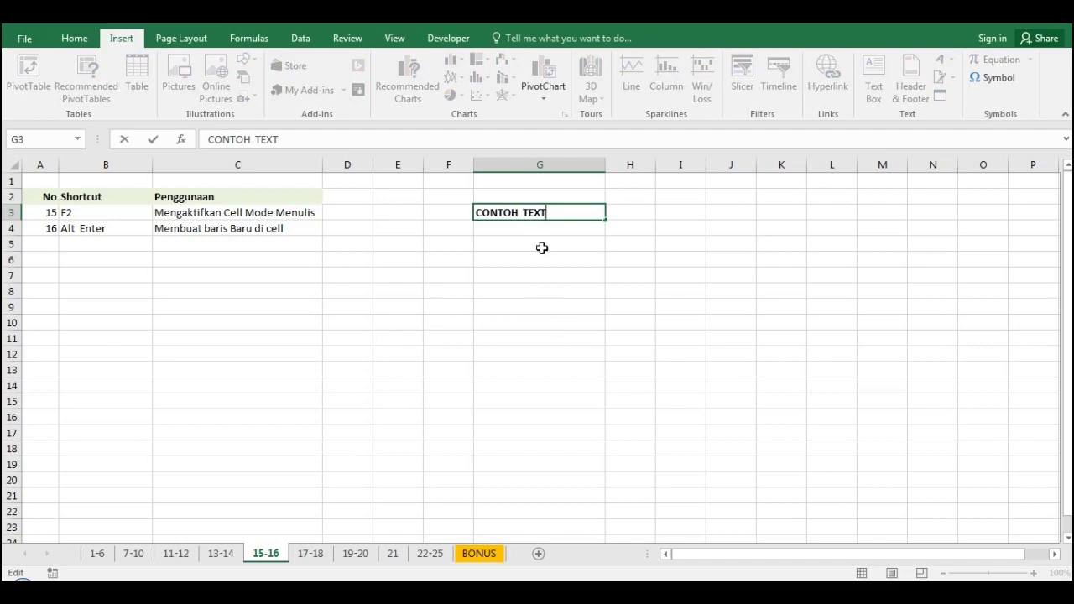
{"action": "key", "text": "Return"}
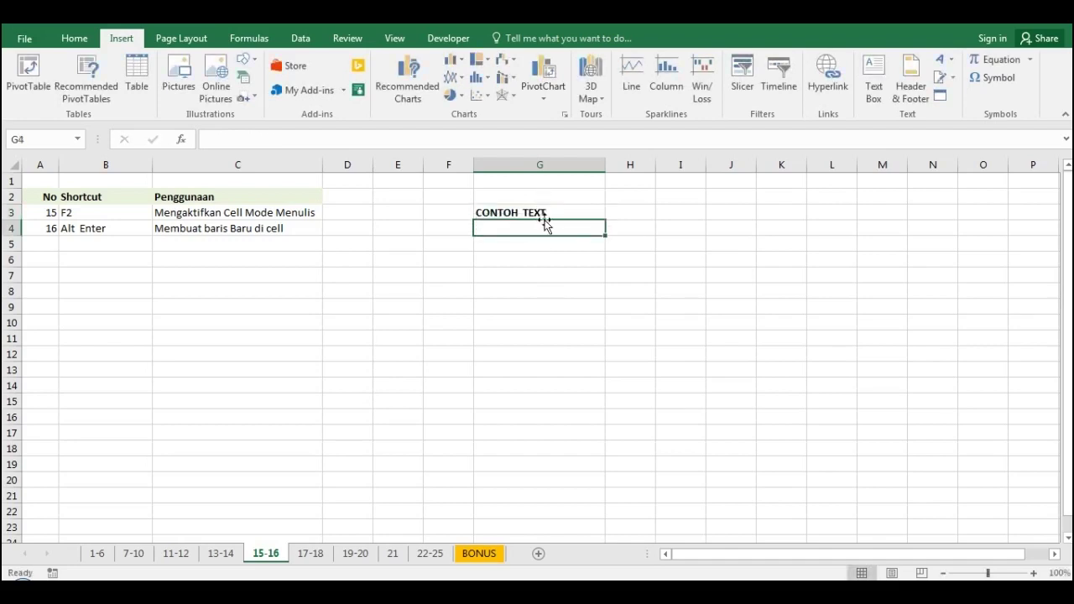
- Add a line break after CONTOH TEXT in cell G3 and enter text2 as its second line
{"action": "left_click", "coordinate": [574, 210]}
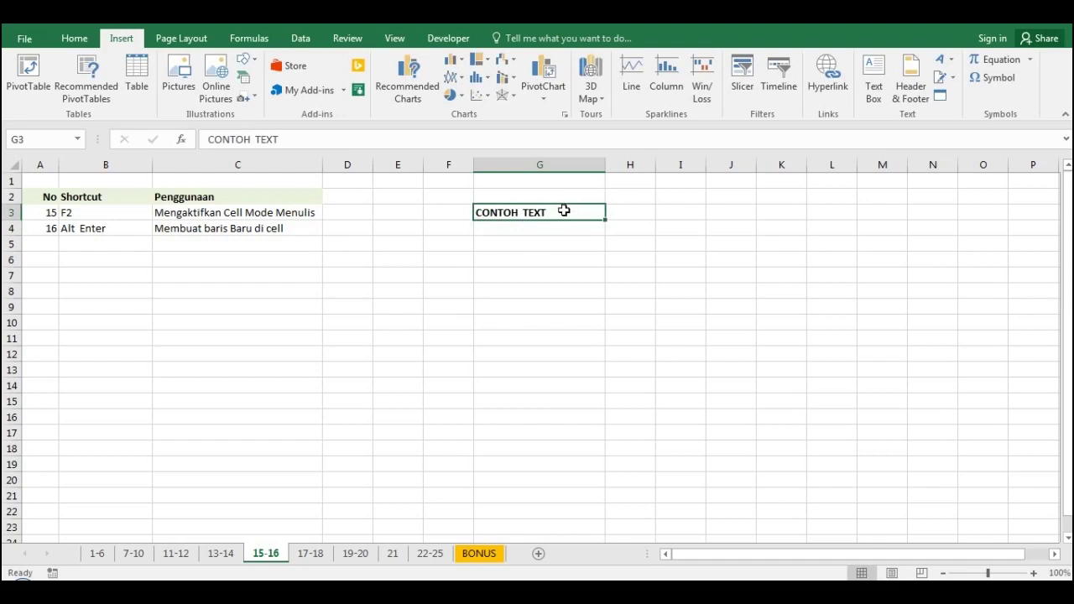
{"action": "key", "text": "F2"}
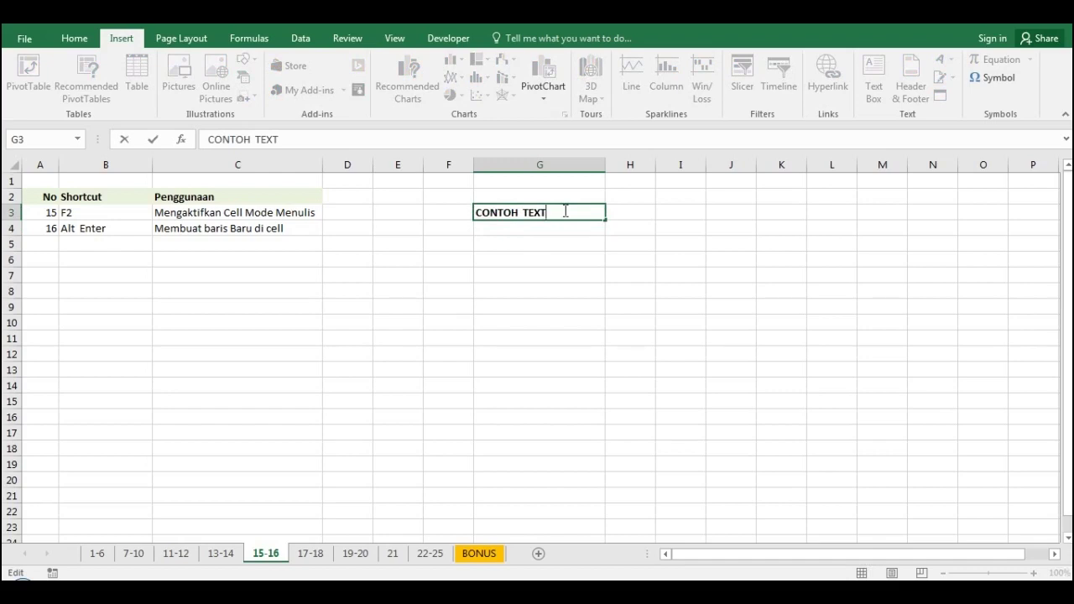
{"action": "key", "text": "alt+Return"}
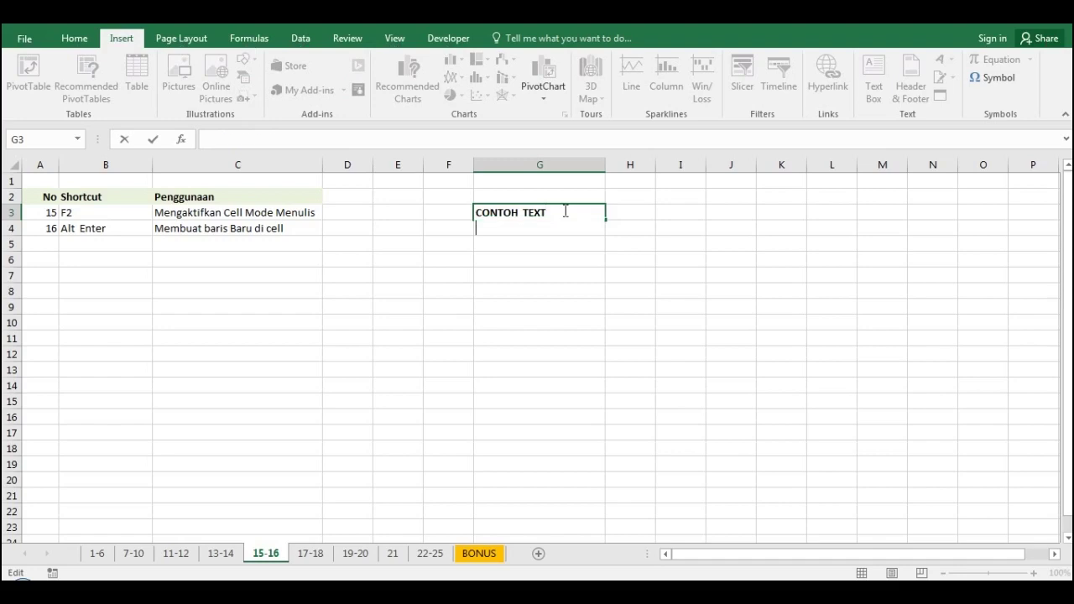
{"action": "type", "text": "text2"}
{"action": "key", "text": "Return"}
{"action": "left_click", "coordinate": [537, 270]}
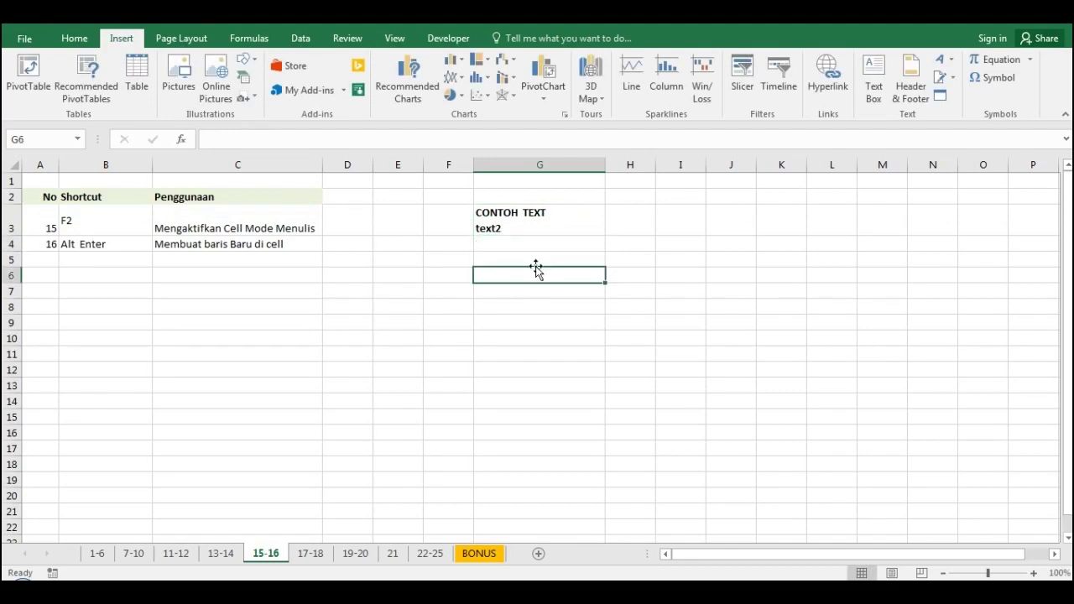
- Add text3 on a new third line within cell G3
{"action": "left_click", "coordinate": [519, 215]}
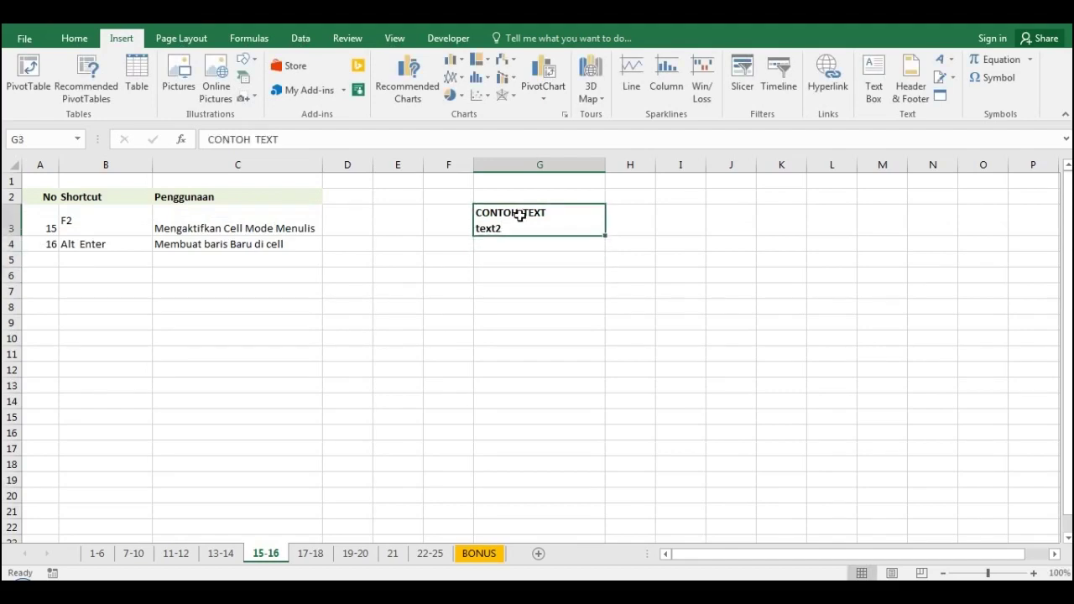
{"action": "double_click", "coordinate": [518, 227]}
{"action": "key", "text": "alt+Return"}
{"action": "type", "text": "text3"}
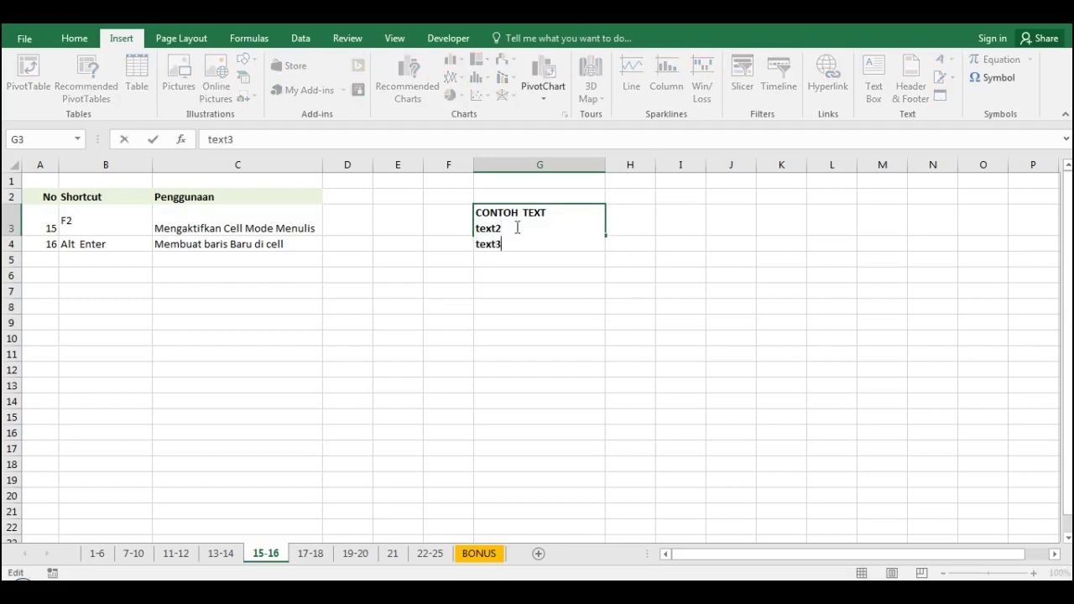
{"action": "key", "text": "Return"}
{"action": "left_click", "coordinate": [524, 296]}
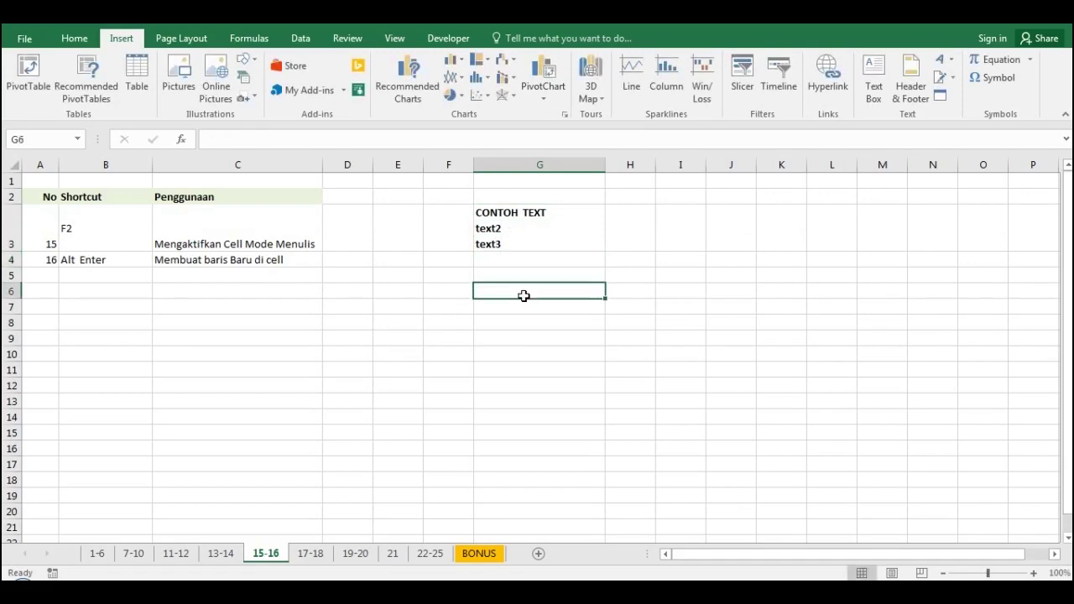
- Open sheet 17-18 and find jepang starting from the Negara header in H3, closing the search dialog when done
{"action": "left_click", "coordinate": [312, 554]}
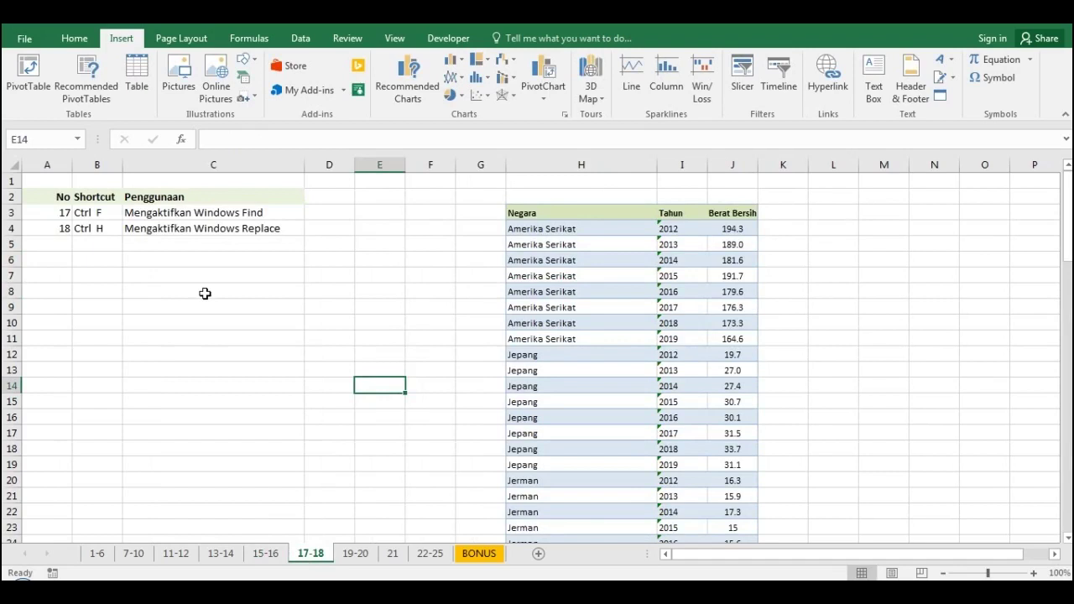
{"action": "left_click", "coordinate": [558, 213]}
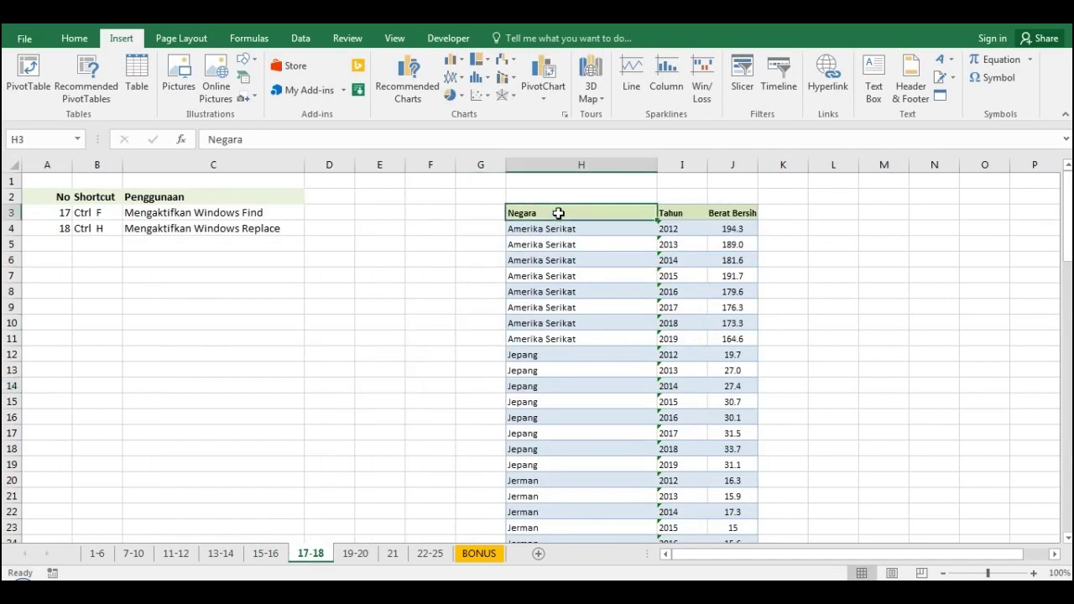
{"action": "key", "text": "ctrl+f"}
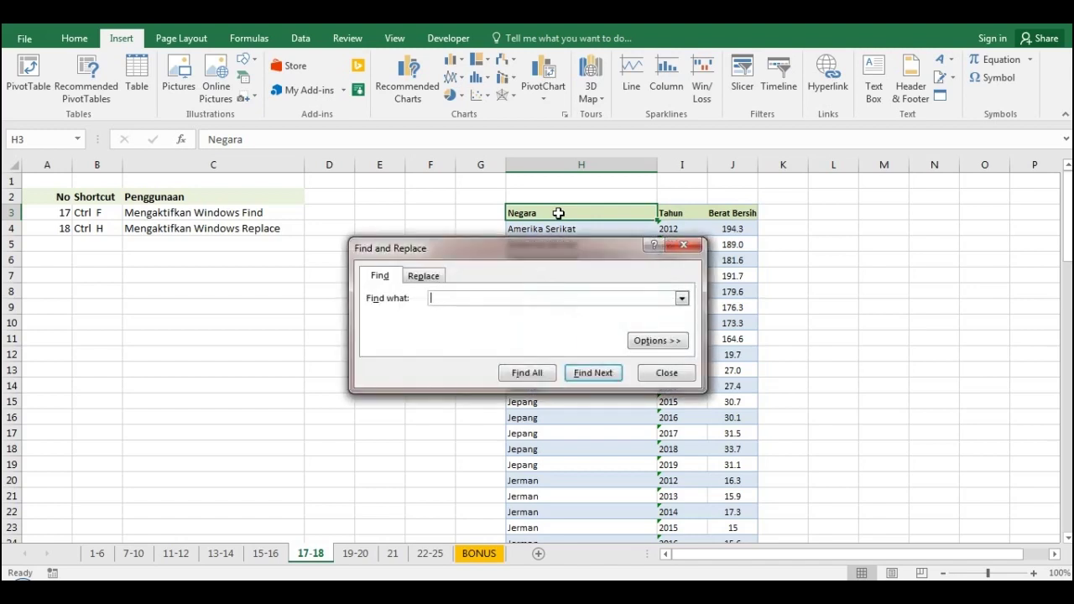
{"action": "type", "text": "jepang"}
{"action": "key", "text": "Return"}
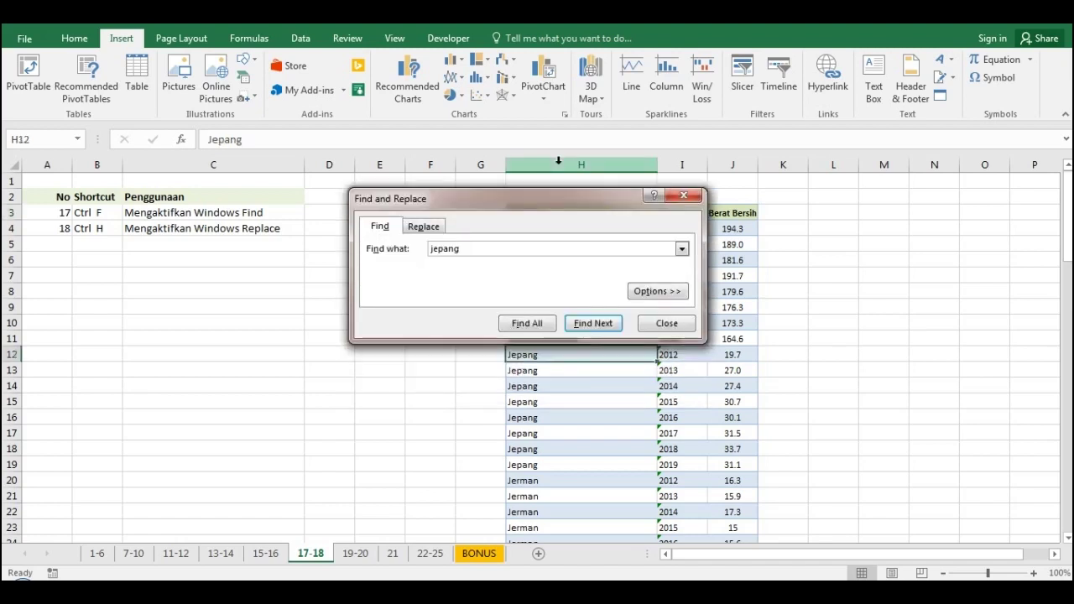
{"action": "left_click_drag", "start_coordinate": [557, 207], "coordinate": [552, 124]}
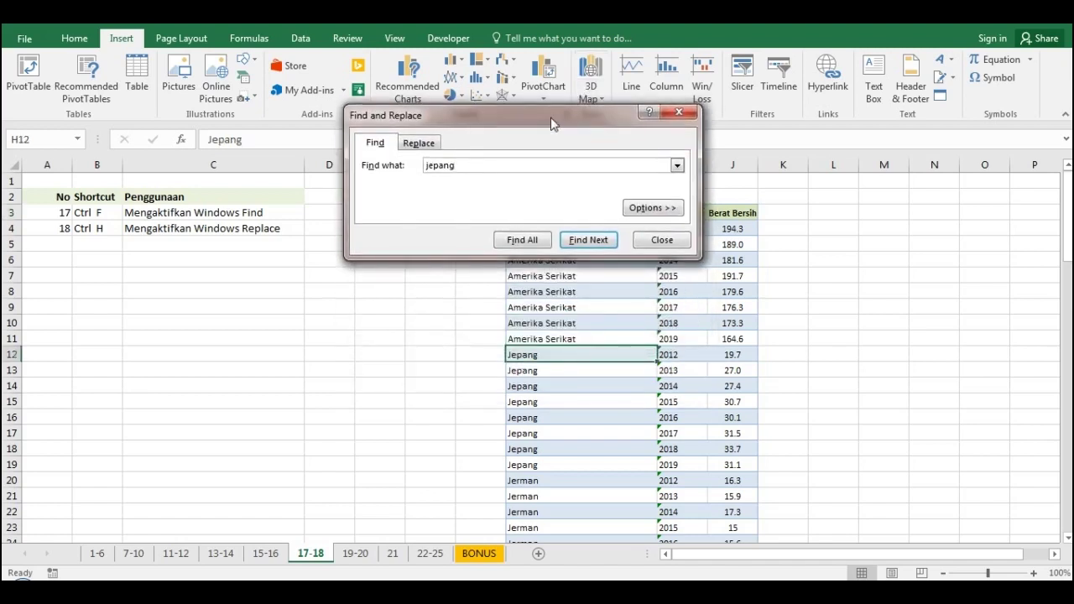
{"action": "left_click", "coordinate": [679, 113]}
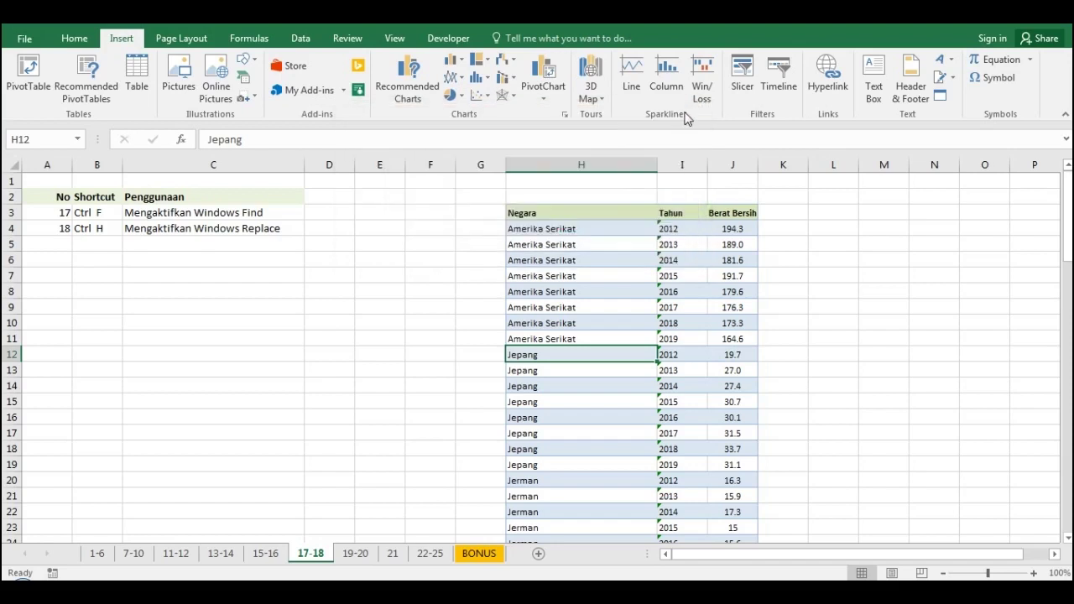
- Replace all occurrences of jepang with japan on the sheet, and close the Find and Replace dialog
{"action": "left_click", "coordinate": [563, 217]}
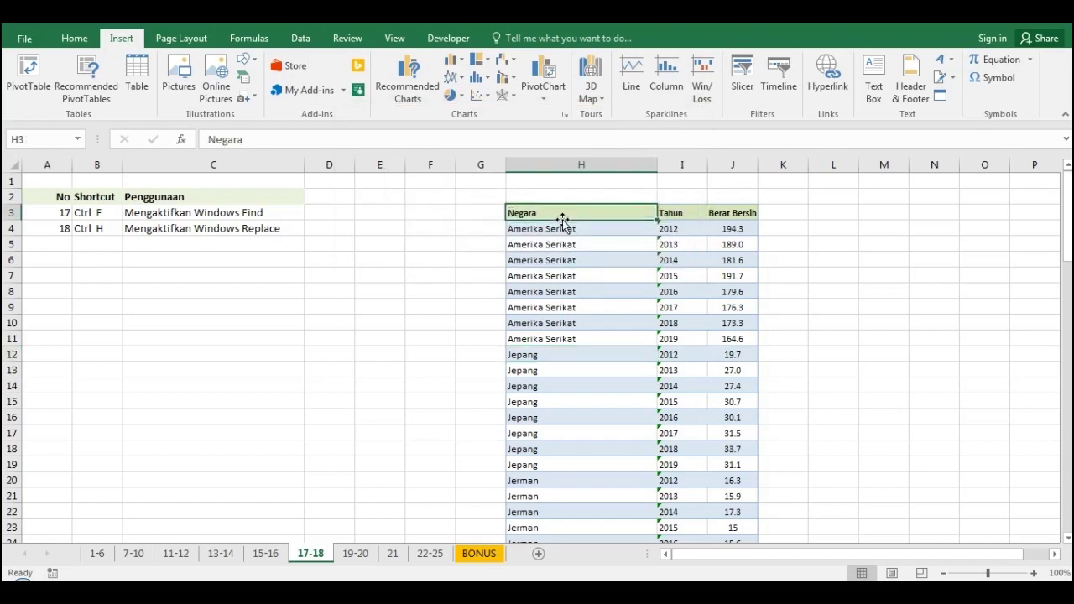
{"action": "key", "text": "ctrl+h"}
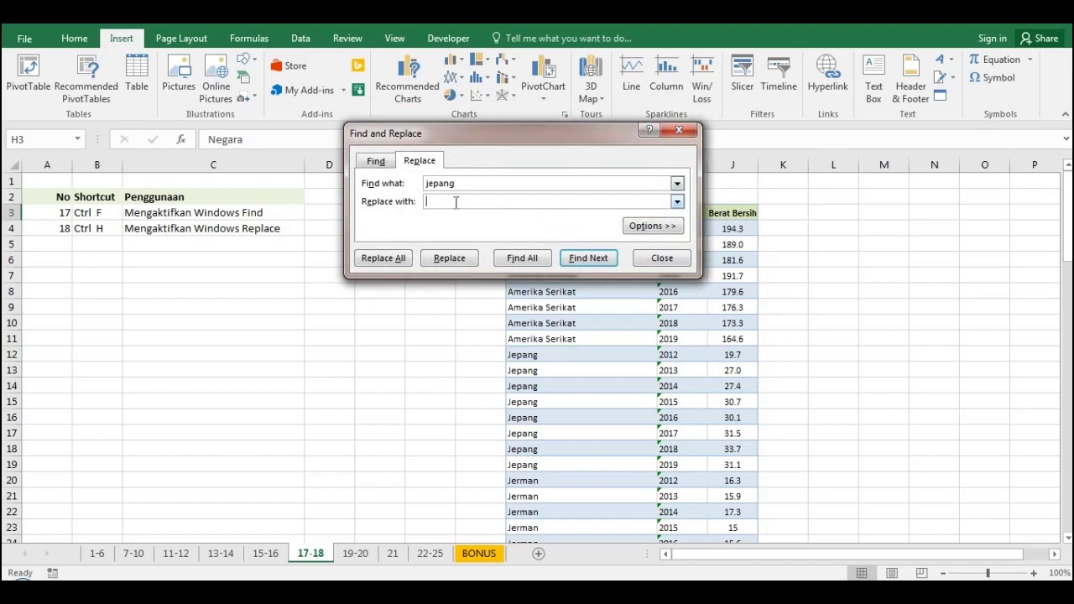
{"action": "type", "text": "japan"}
{"action": "left_click", "coordinate": [395, 261]}
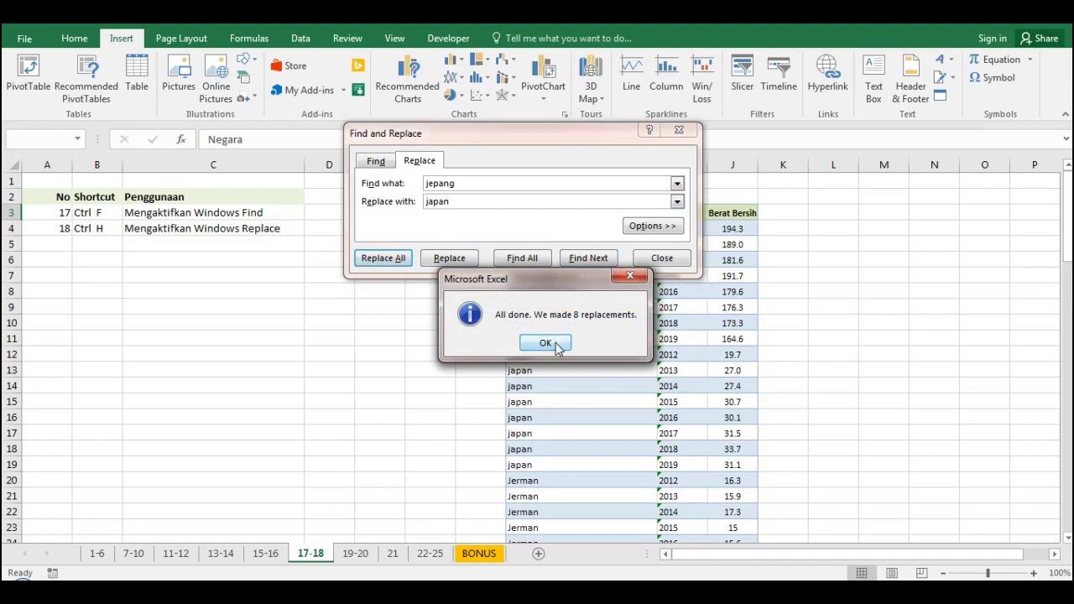
{"action": "left_click", "coordinate": [556, 343]}
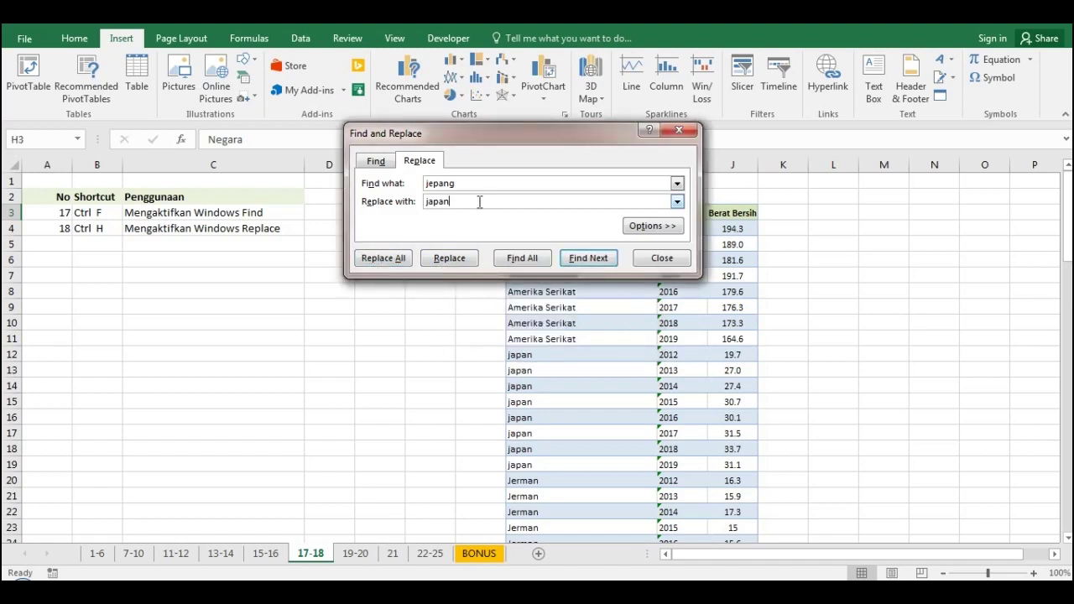
{"action": "left_click", "coordinate": [660, 259]}
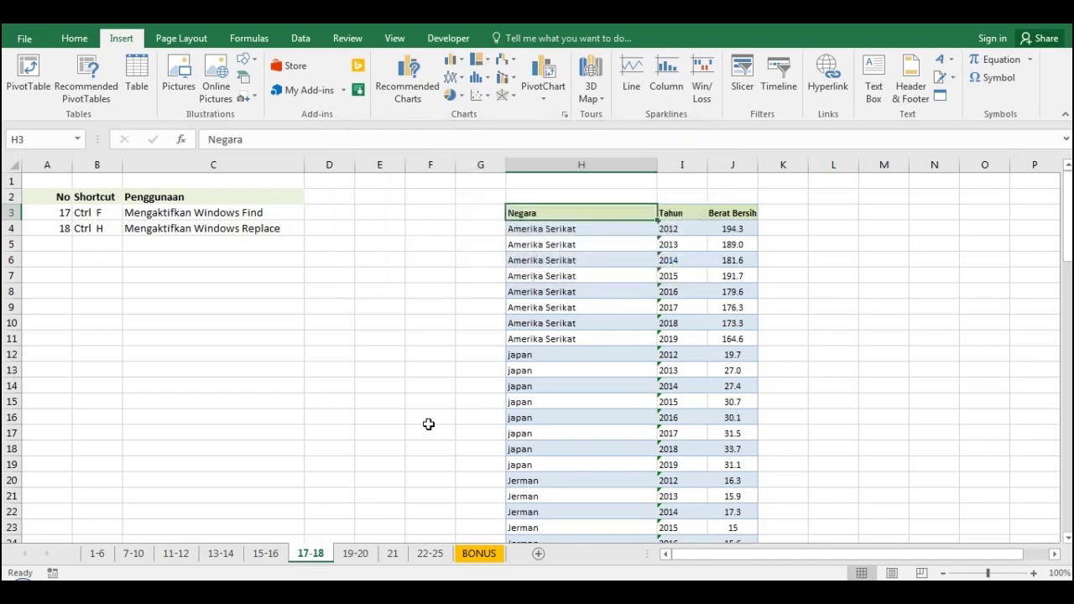
- Open sheet 19-20 and hide the row labelled baris 6 in the table
{"action": "left_click", "coordinate": [356, 554]}
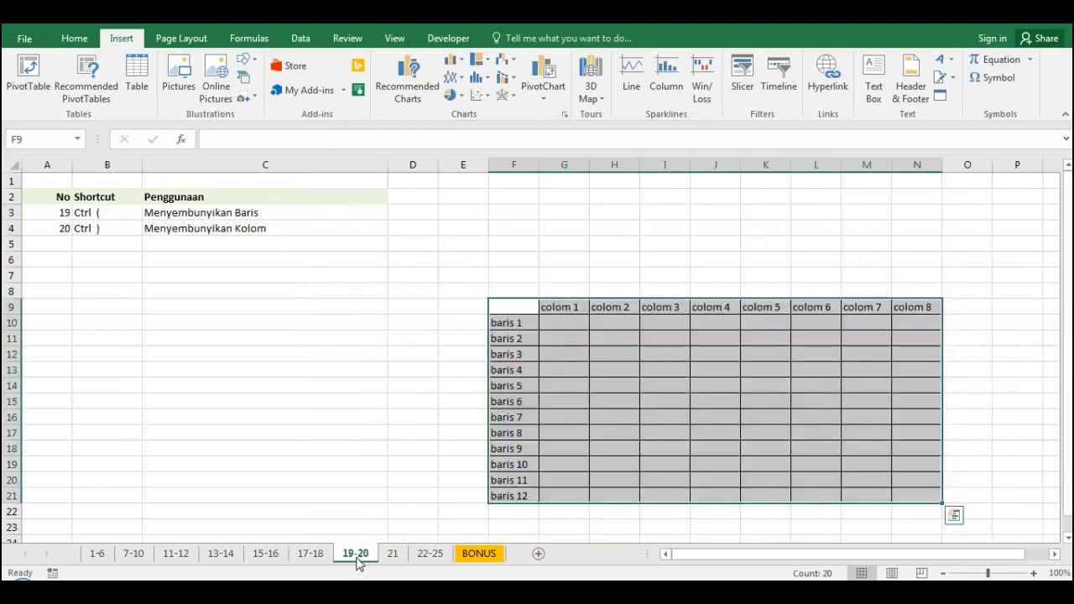
{"action": "left_click", "coordinate": [353, 418]}
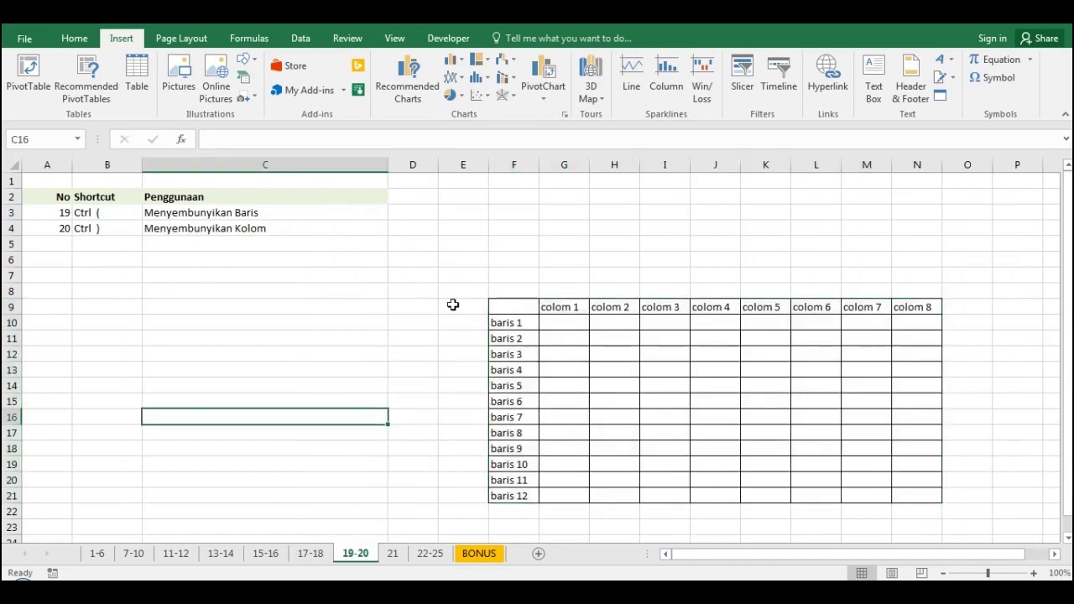
{"action": "left_click", "coordinate": [506, 402]}
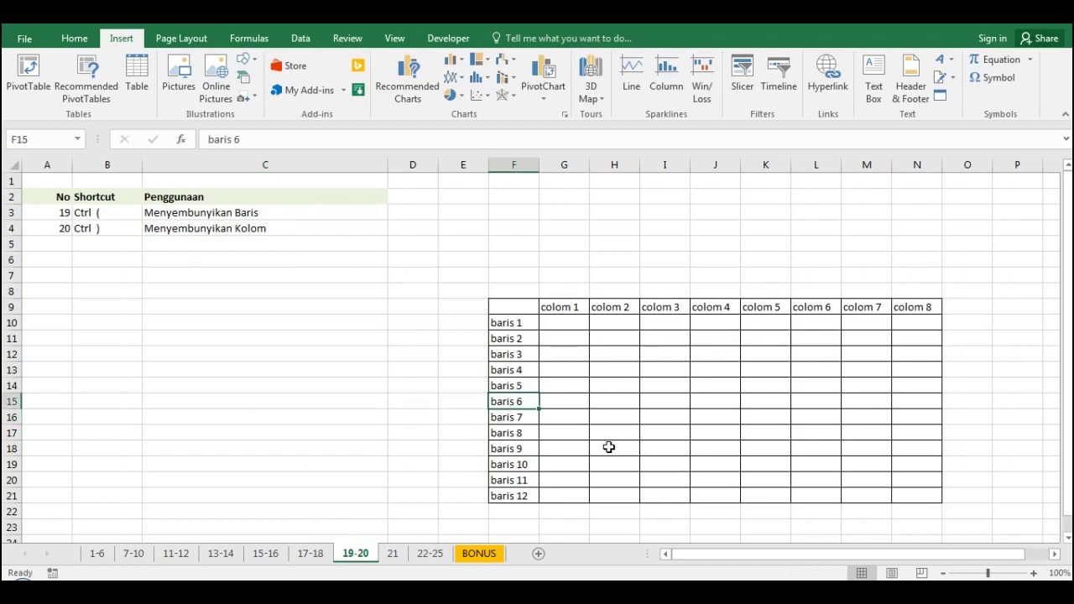
{"action": "key", "text": "ctrl+9"}
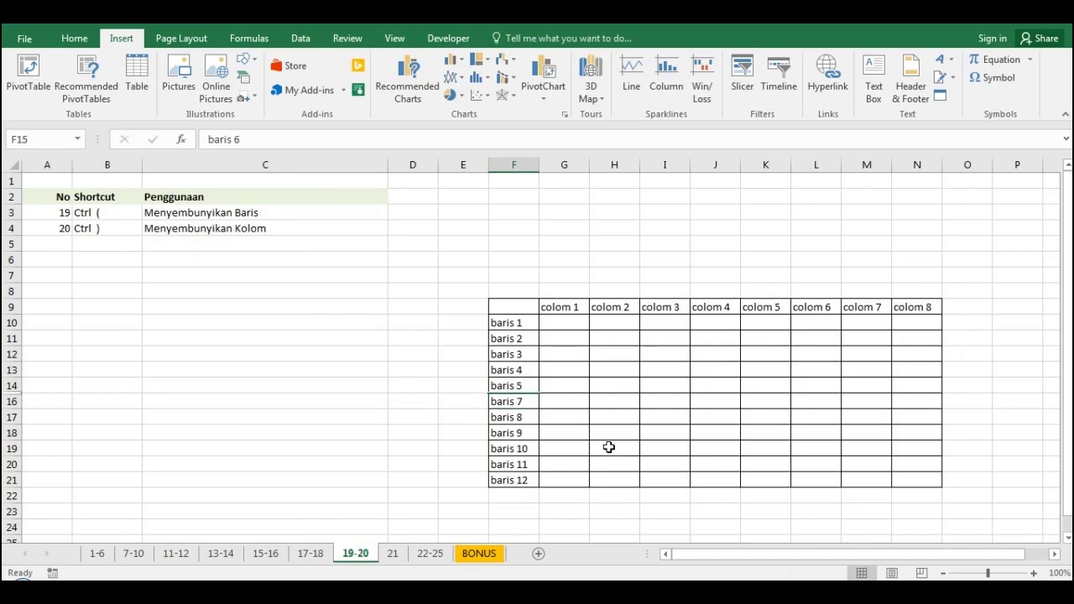
- Hide the colom 4 column, followed by the colom 6 and colom 7 columns together
{"action": "left_click", "coordinate": [719, 306]}
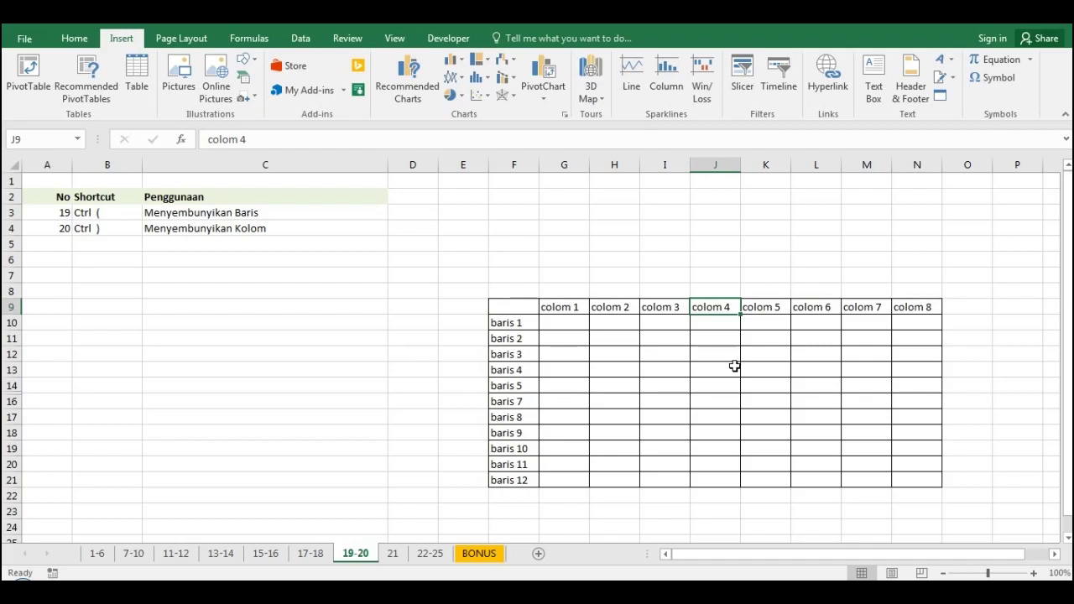
{"action": "key", "text": "ctrl+0"}
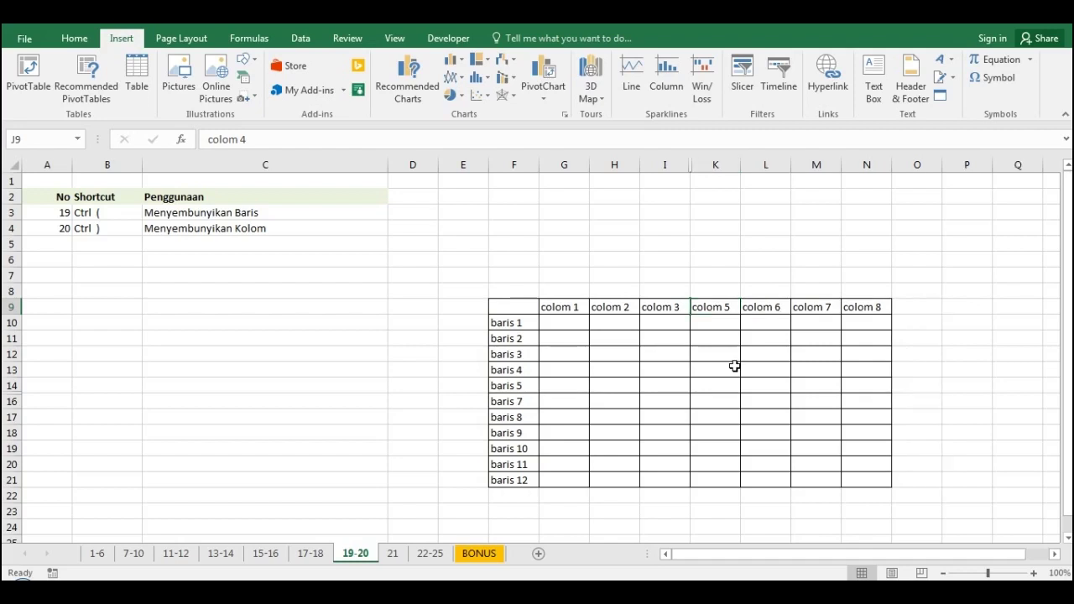
{"action": "left_click_drag", "start_coordinate": [767, 307], "coordinate": [818, 310]}
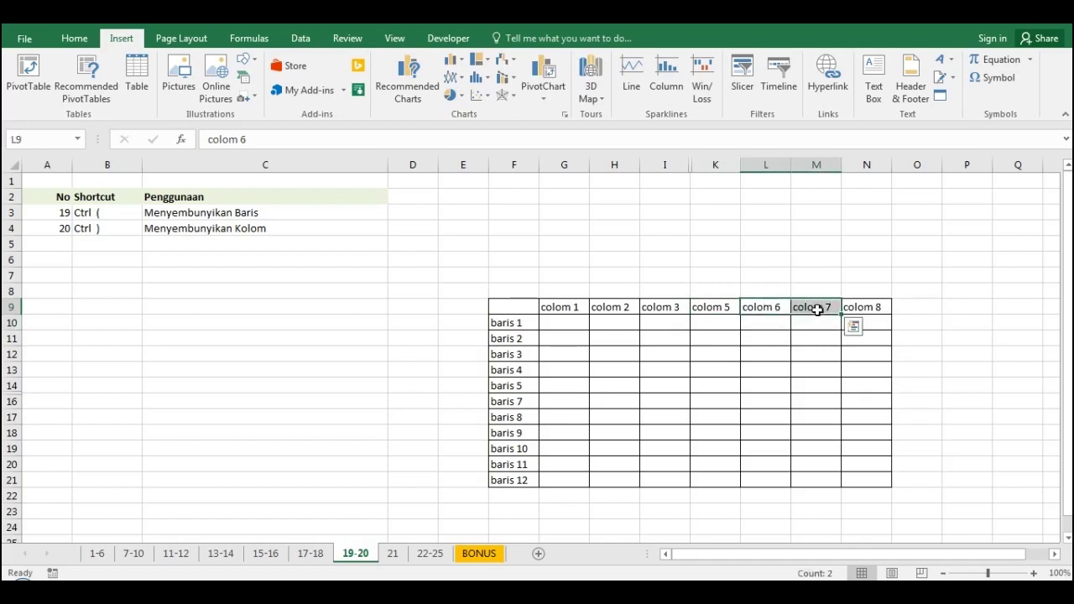
{"action": "key", "text": "ctrl+0"}
- Hide the baris 10 and baris 11 rows together, and deselect them by selecting the empty cell below the table
{"action": "left_click", "coordinate": [506, 448]}
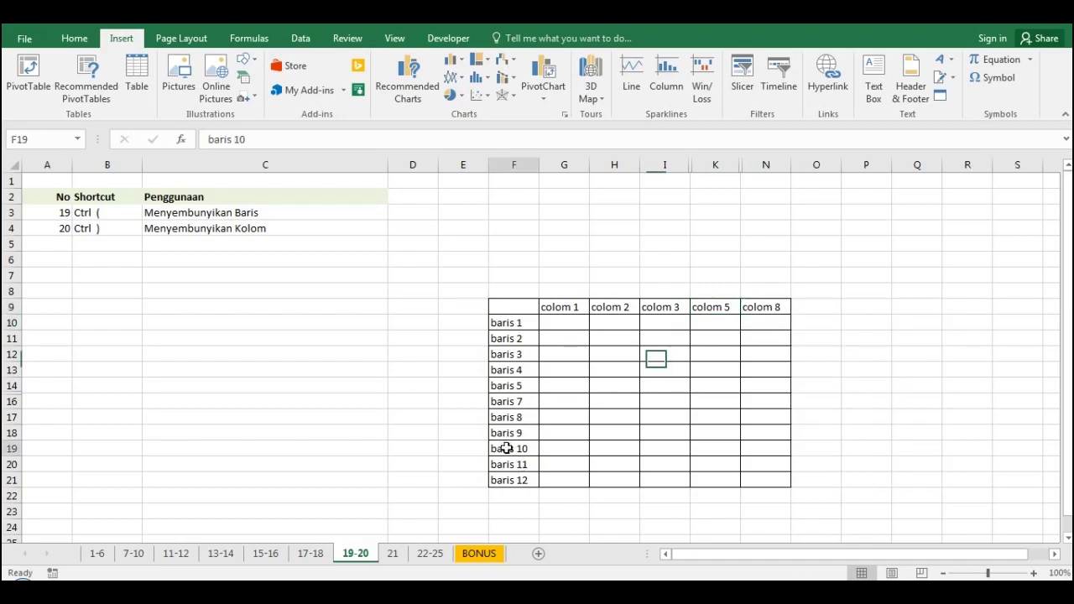
{"action": "left_click_drag", "start_coordinate": [506, 448], "coordinate": [506, 456]}
{"action": "key", "text": "ctrl+9"}
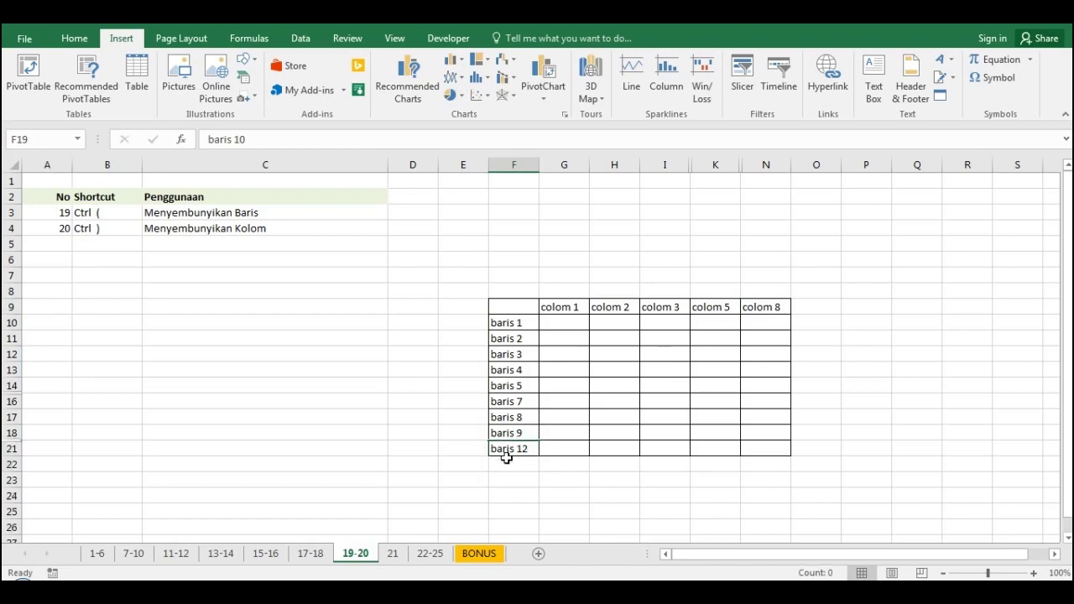
{"action": "left_click", "coordinate": [531, 469]}
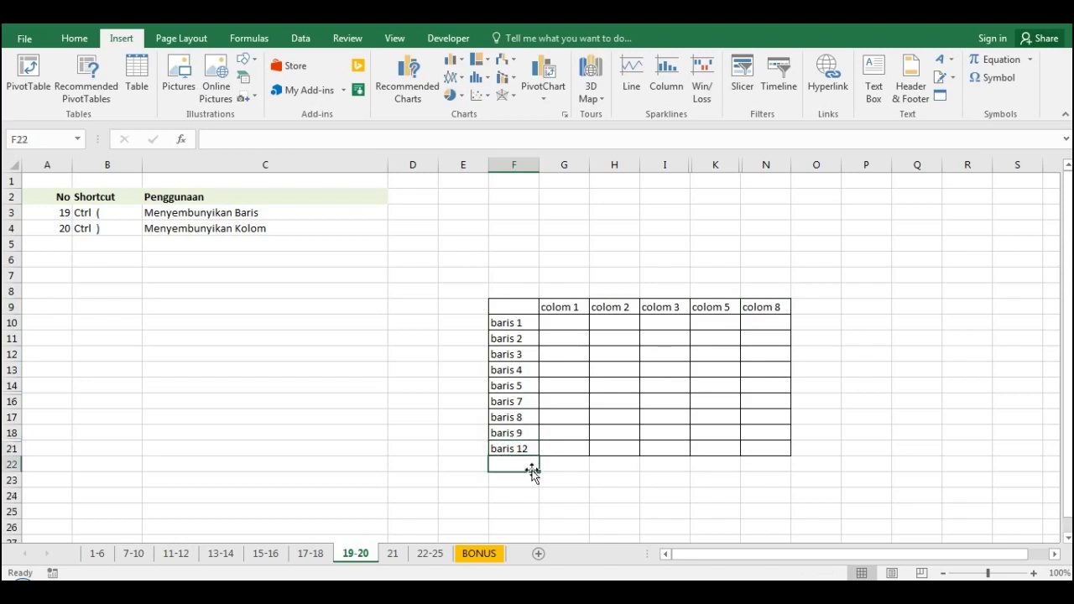
- Open sheet 21 and turn on filtering for the table's header cells, Negara through Berat Bersih
{"action": "left_click", "coordinate": [399, 557]}
{"action": "left_click", "coordinate": [356, 323]}
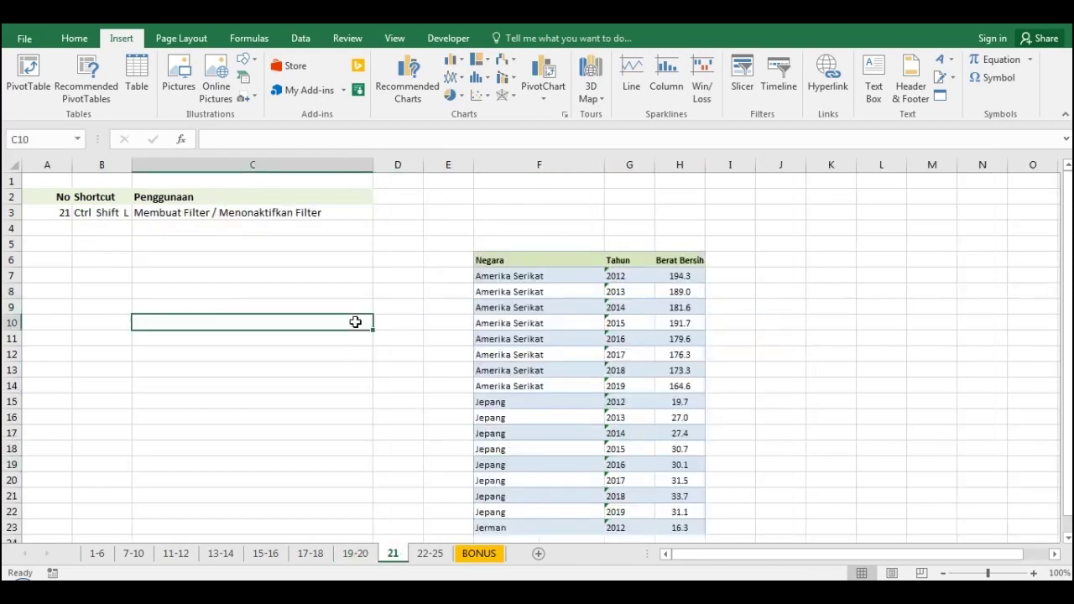
{"action": "left_click", "coordinate": [528, 262]}
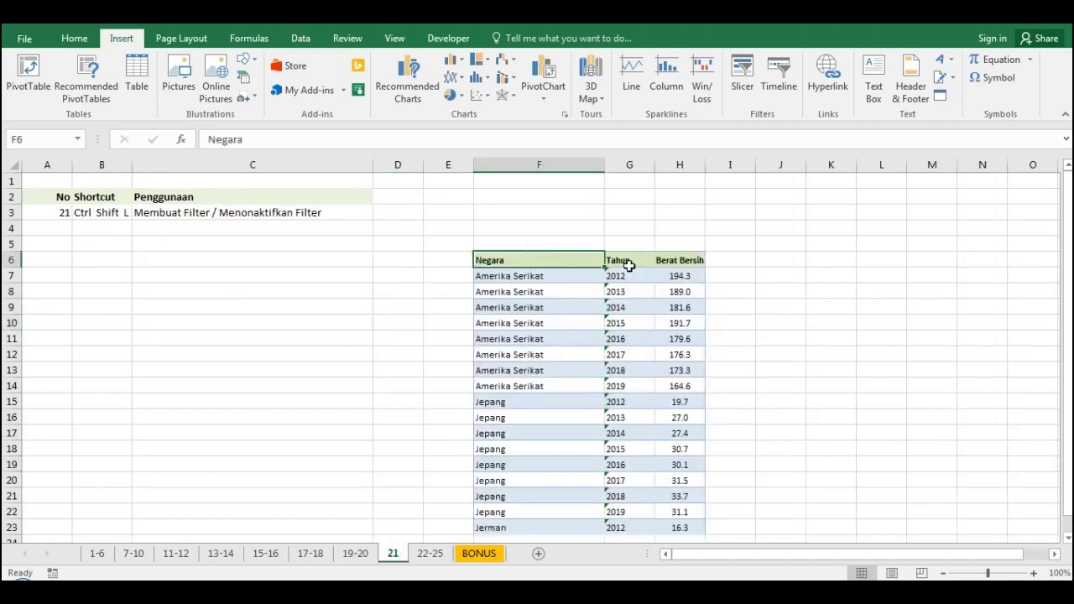
{"action": "left_click", "coordinate": [698, 258], "text": "shift"}
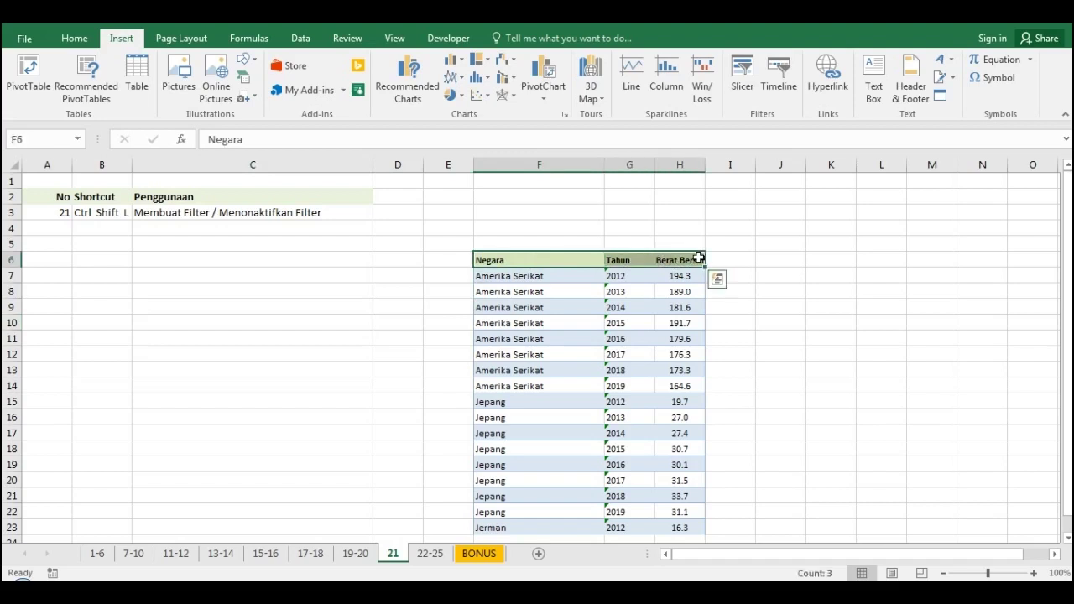
{"action": "left_click", "coordinate": [562, 233]}
{"action": "left_click", "coordinate": [557, 257]}
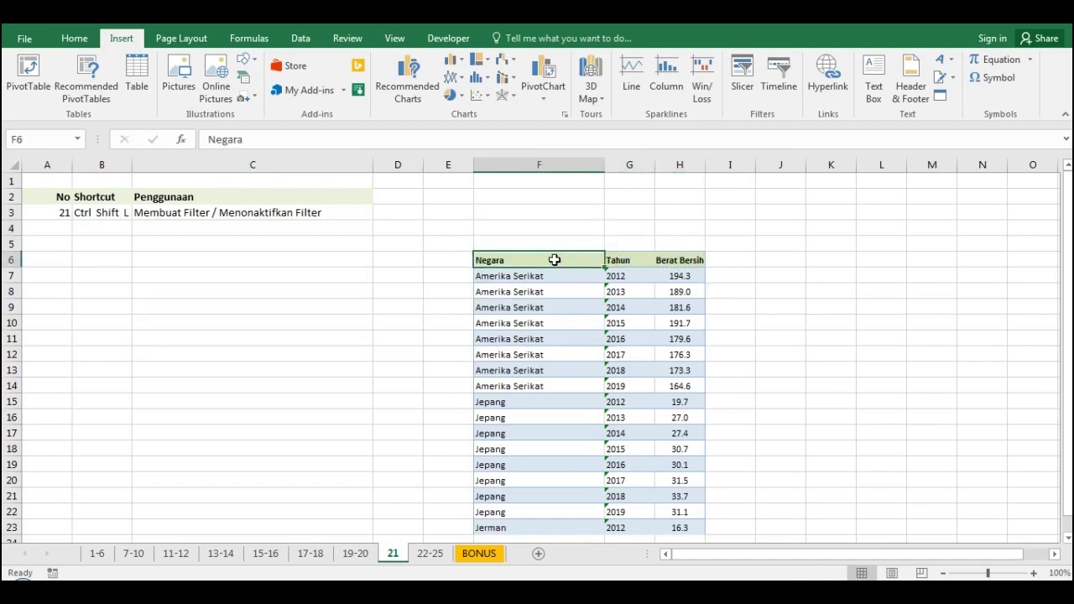
{"action": "left_click", "coordinate": [689, 265], "text": "shift"}
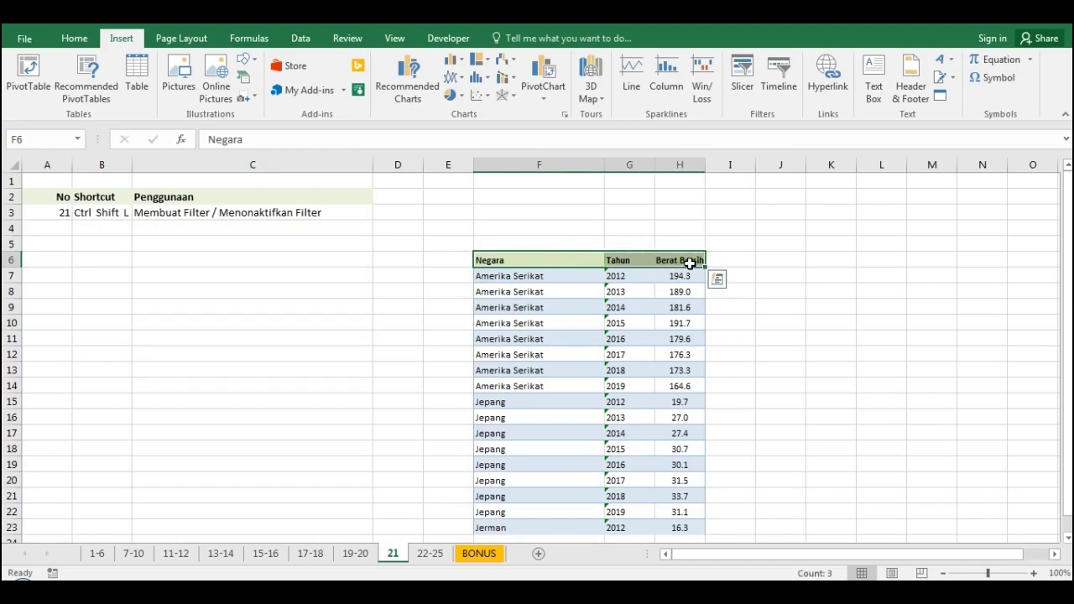
{"action": "key", "text": "ctrl+shift+l"}
- View and close the Negara filter options, and turn off filtering on the Negara to Berat Bersih headers
{"action": "left_click", "coordinate": [588, 277]}
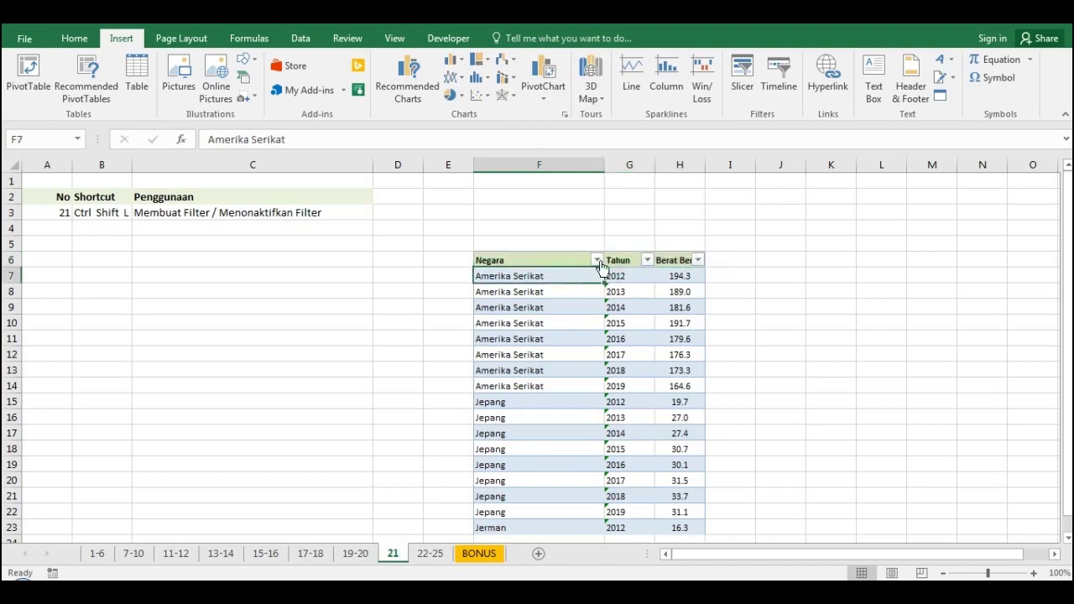
{"action": "left_click", "coordinate": [598, 261]}
{"action": "left_click", "coordinate": [629, 228]}
{"action": "left_click", "coordinate": [579, 260]}
{"action": "left_click", "coordinate": [690, 261], "text": "shift"}
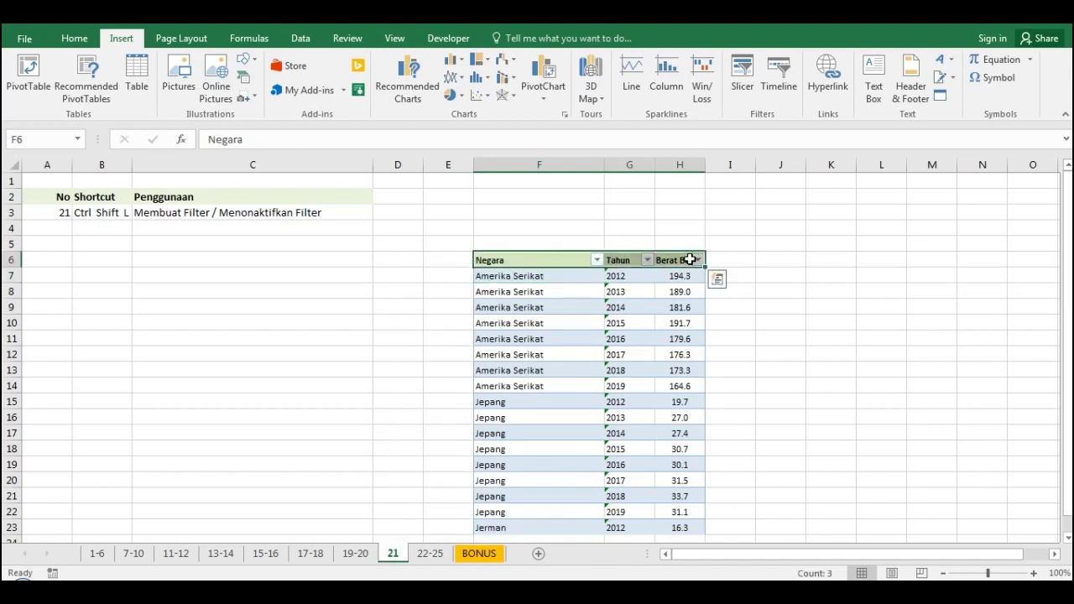
{"action": "key", "text": "ctrl+shift+l"}
- Turn filtering back on for the header cells F6 to H6, and deselect them by selecting a cell in the table
{"action": "left_click", "coordinate": [585, 213]}
{"action": "left_click_drag", "start_coordinate": [541, 260], "coordinate": [705, 258]}
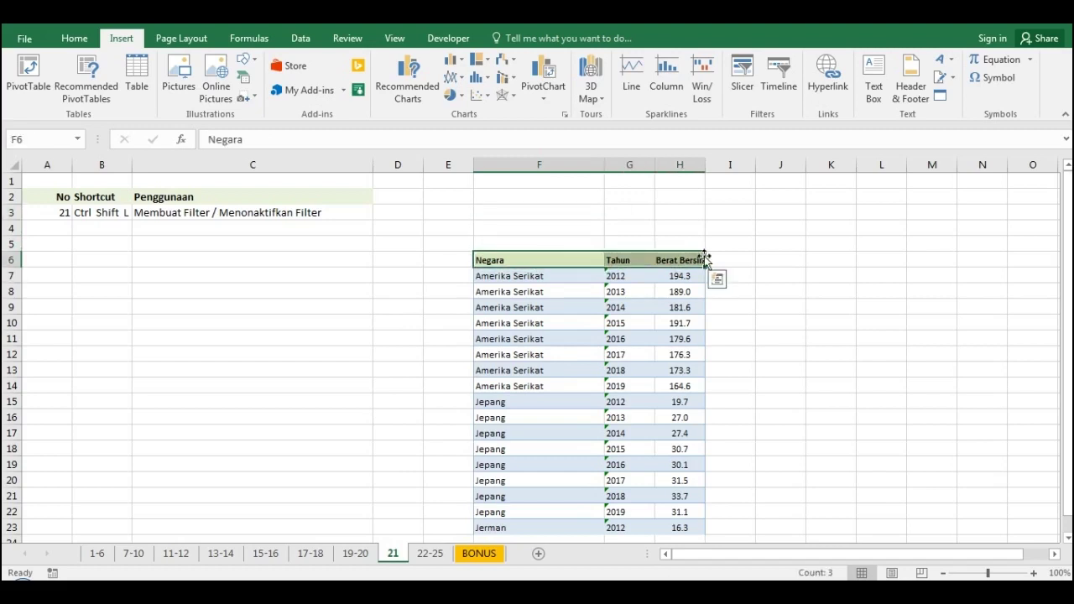
{"action": "key", "text": "ctrl+shift+l"}
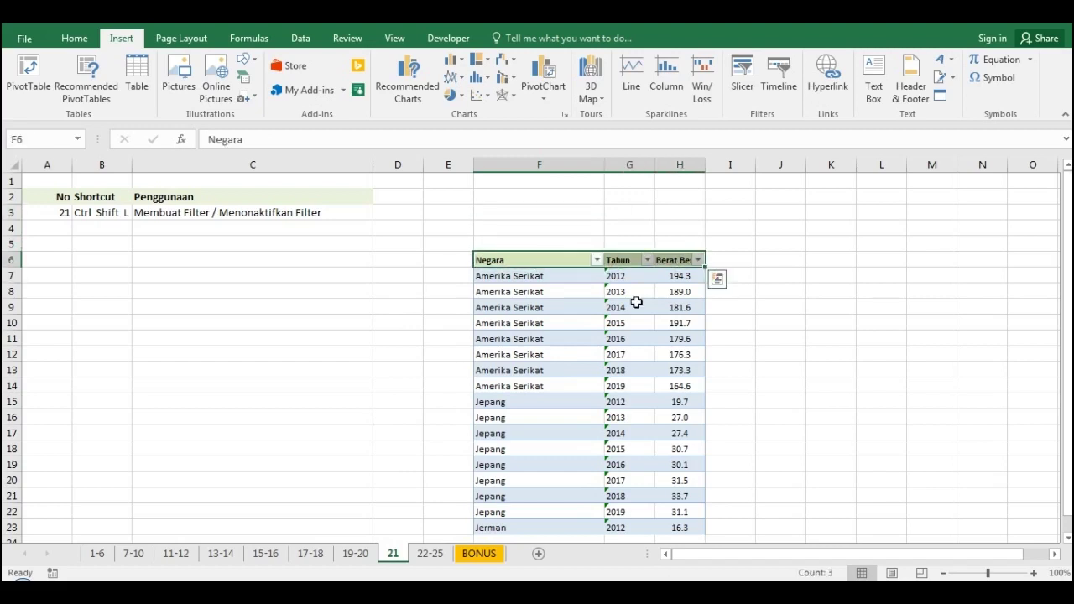
{"action": "left_click", "coordinate": [610, 306]}
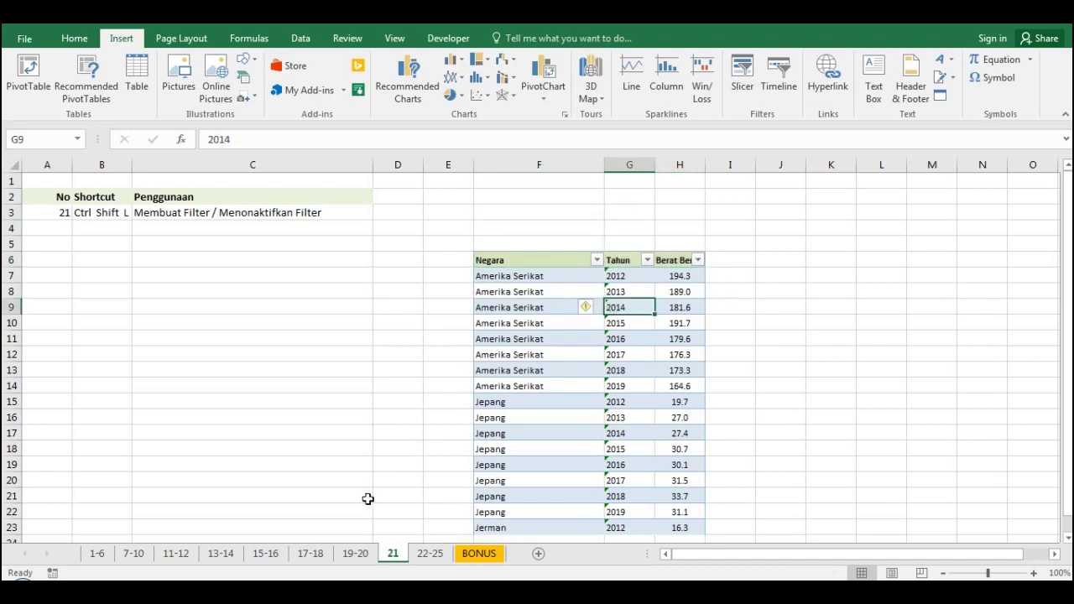
- Open sheet 22-25 and select all of column H, followed by all of row 14, using their headings
{"action": "left_click", "coordinate": [427, 554]}
{"action": "left_click", "coordinate": [286, 311]}
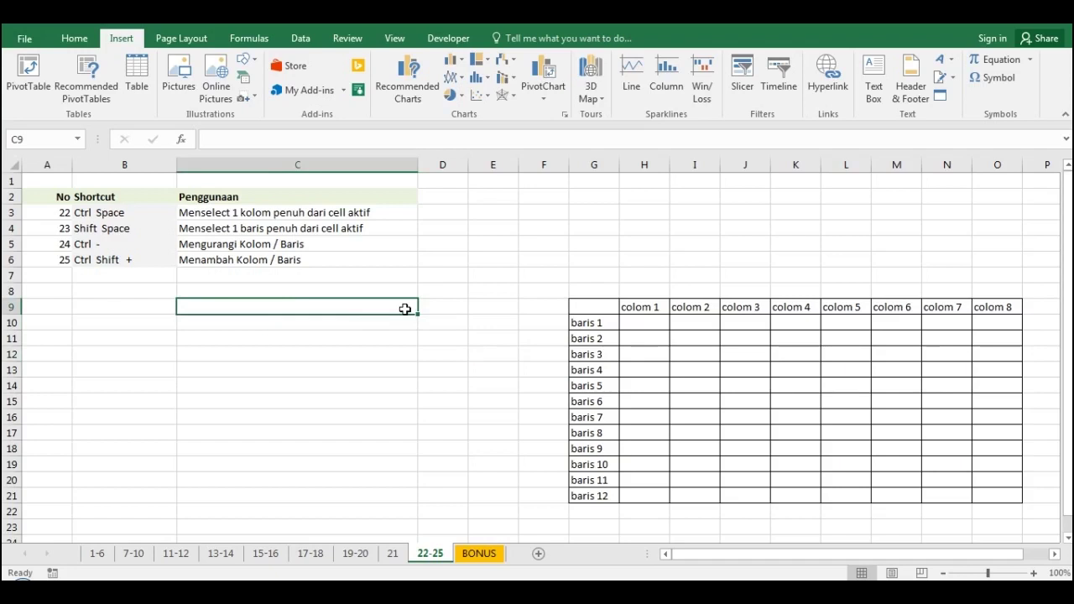
{"action": "left_click", "coordinate": [657, 308]}
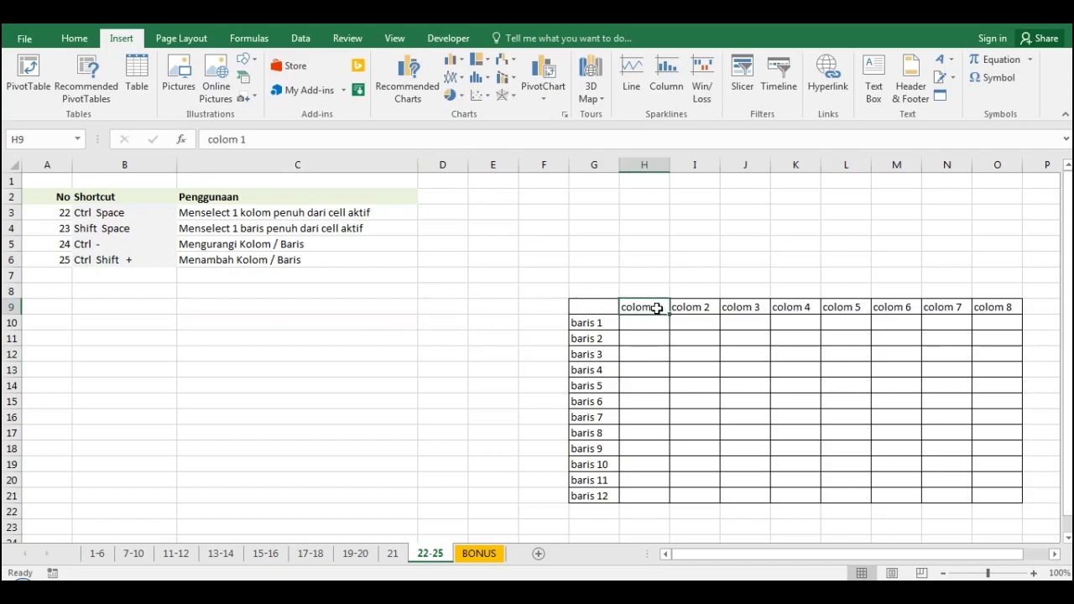
{"action": "left_click", "coordinate": [645, 164]}
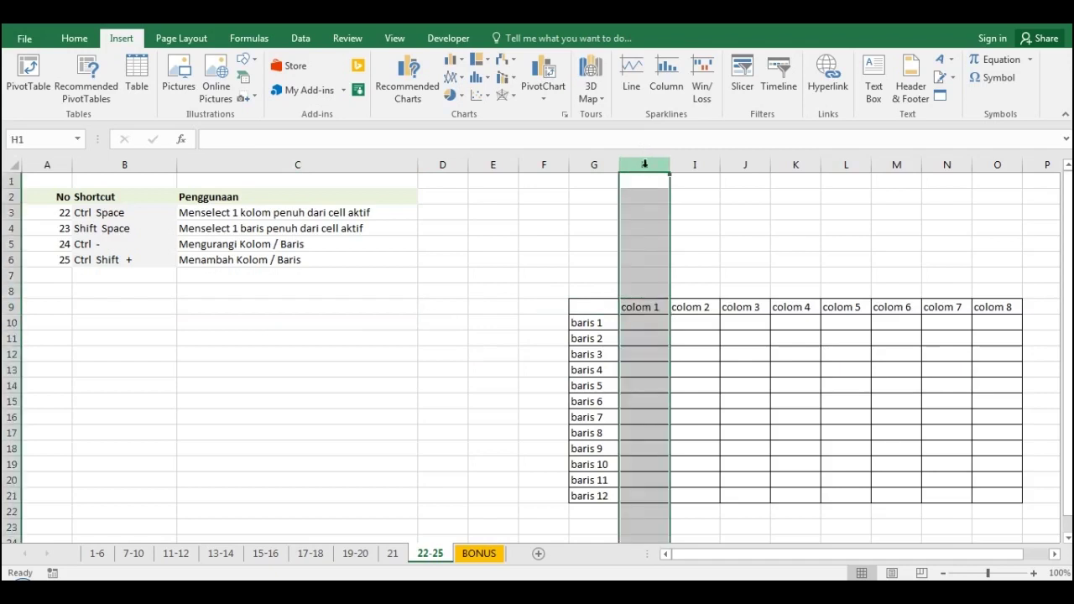
{"action": "left_click", "coordinate": [7, 386]}
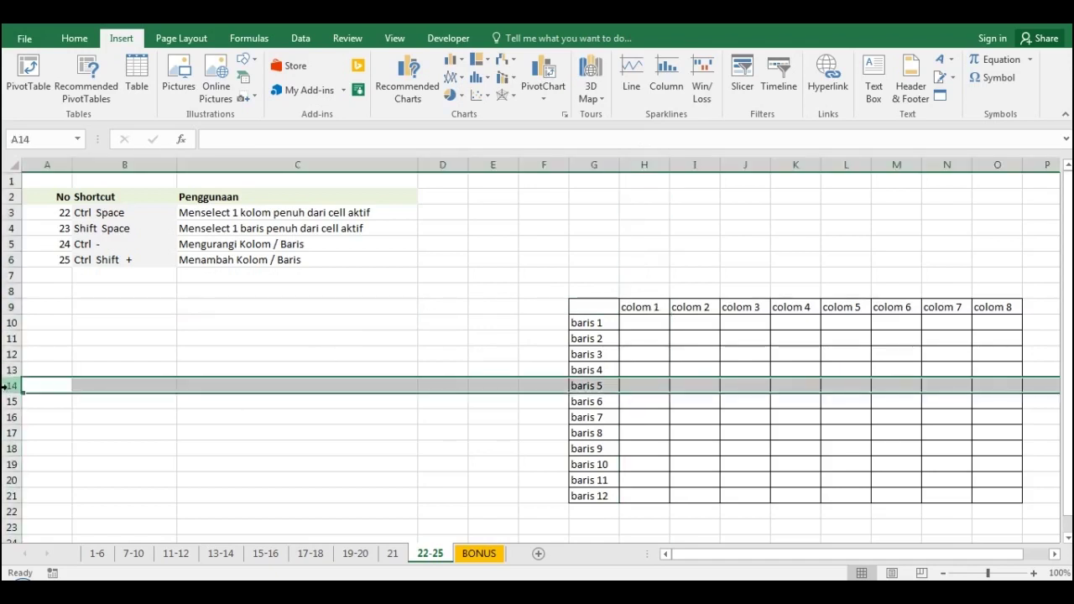
- Starting from the baris 5 cell, select its entire column, and from the same cell select its entire row
{"action": "left_click", "coordinate": [609, 384]}
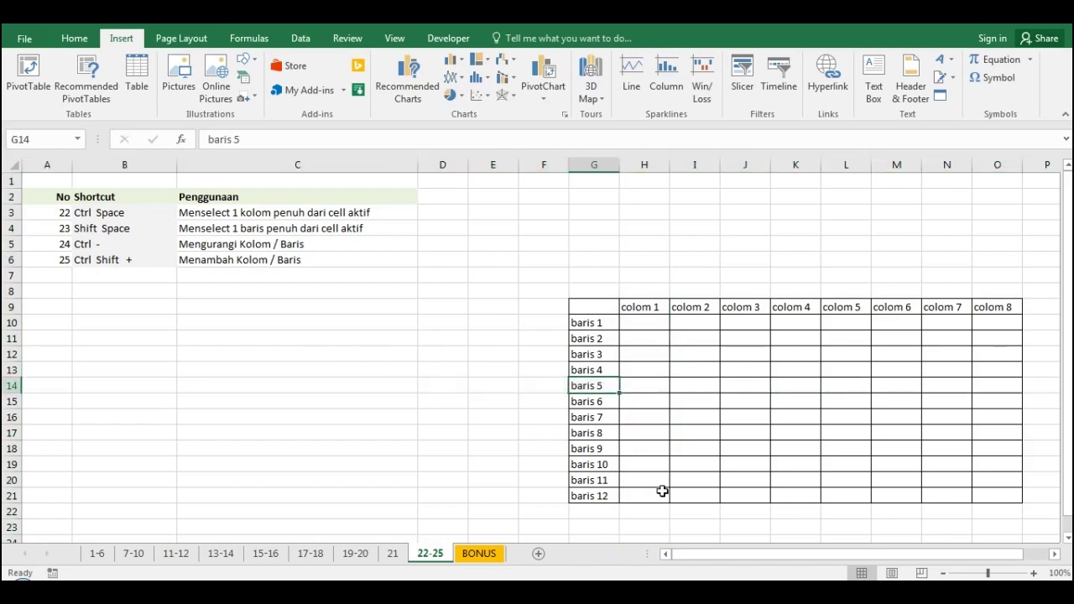
{"action": "key", "text": "ctrl+space"}
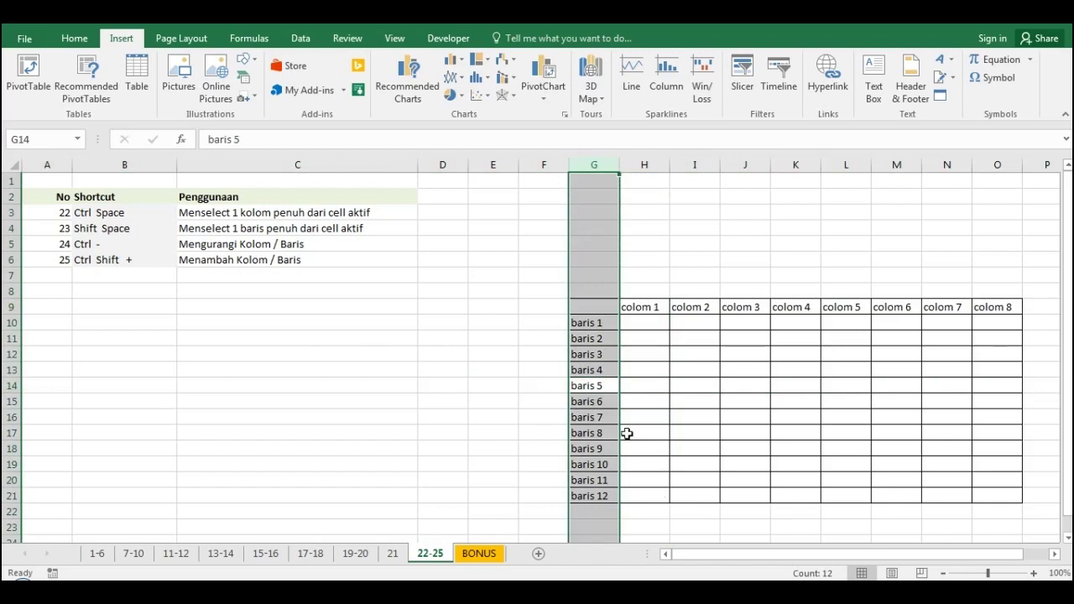
{"action": "left_click", "coordinate": [591, 386]}
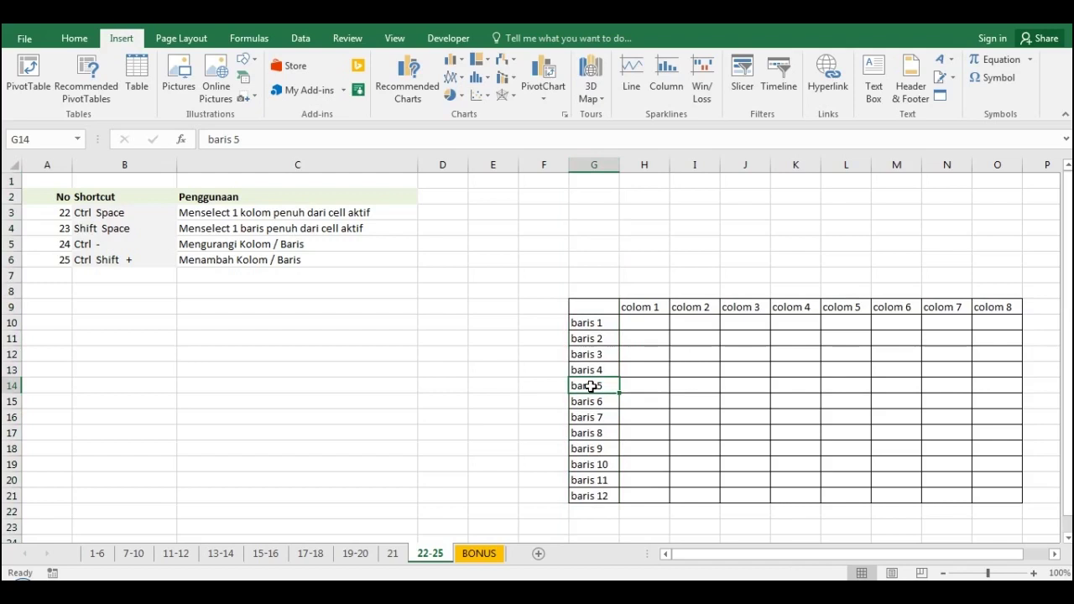
{"action": "key", "text": "shift+space"}
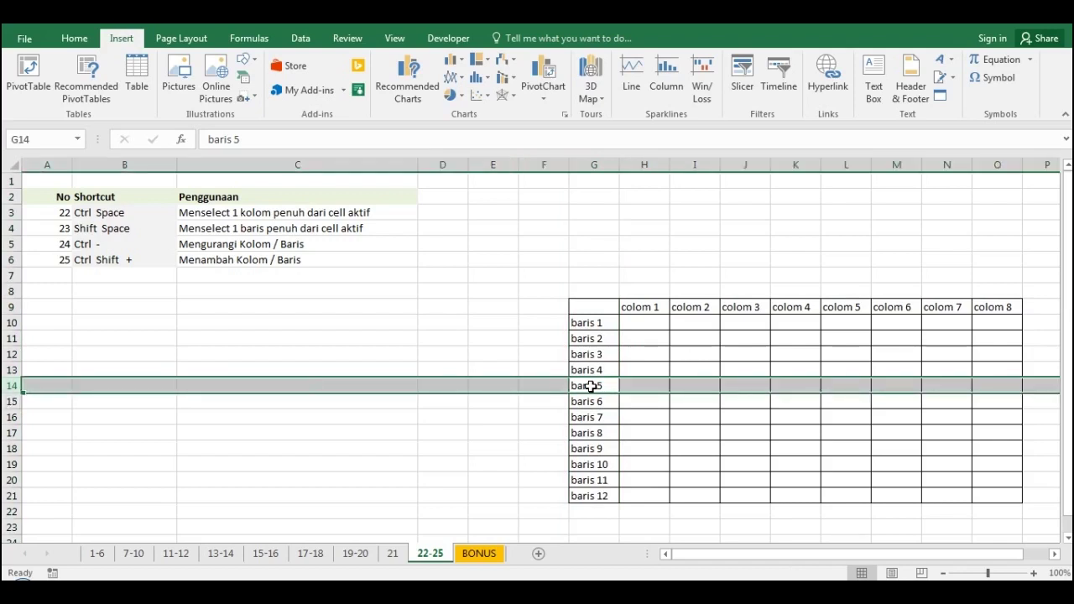
- Delete the baris 6 row from its cell in column G, using the Entire row option
{"action": "left_click", "coordinate": [591, 353]}
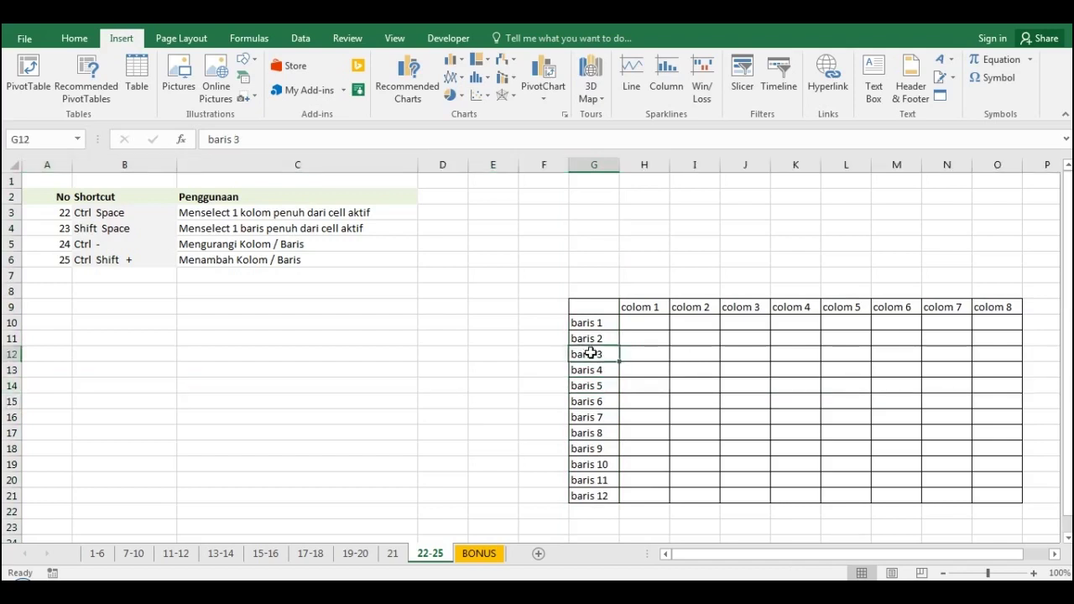
{"action": "left_click", "coordinate": [592, 402]}
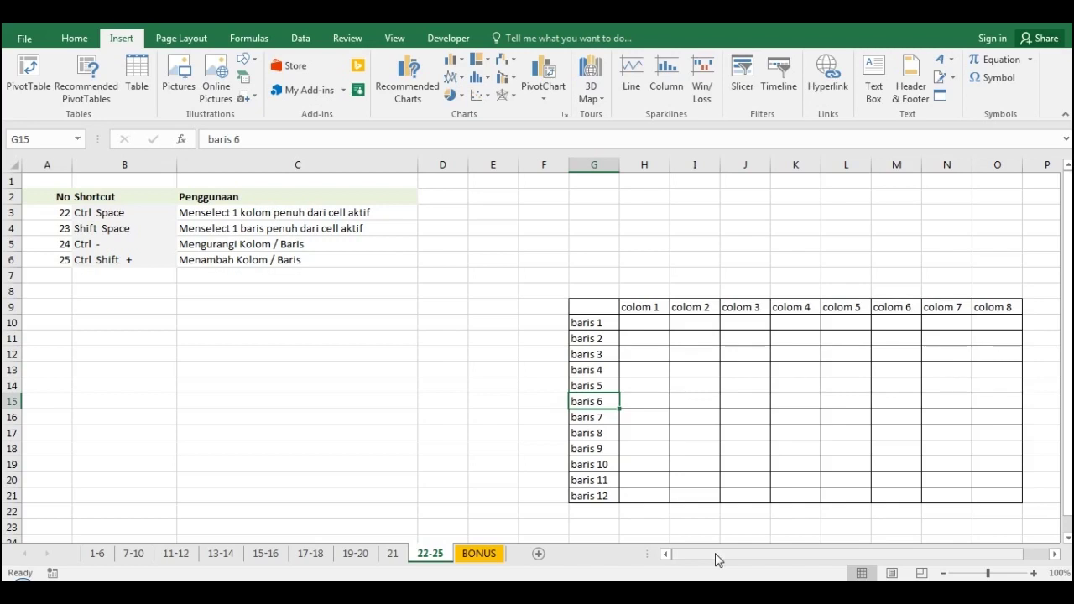
{"action": "key", "text": "ctrl+minus"}
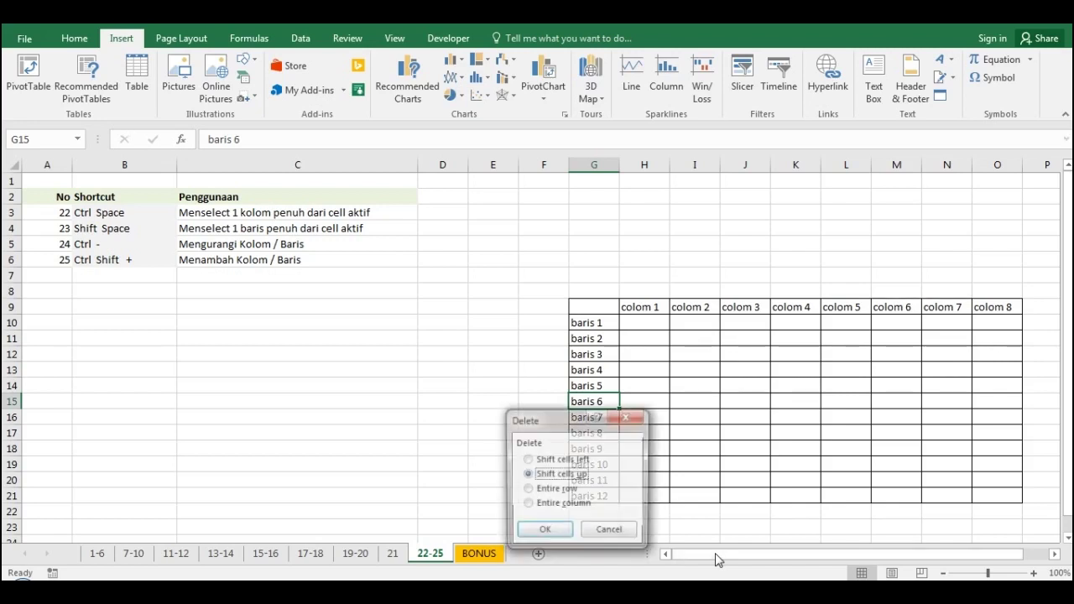
{"action": "left_click", "coordinate": [529, 490]}
{"action": "left_click", "coordinate": [545, 532]}
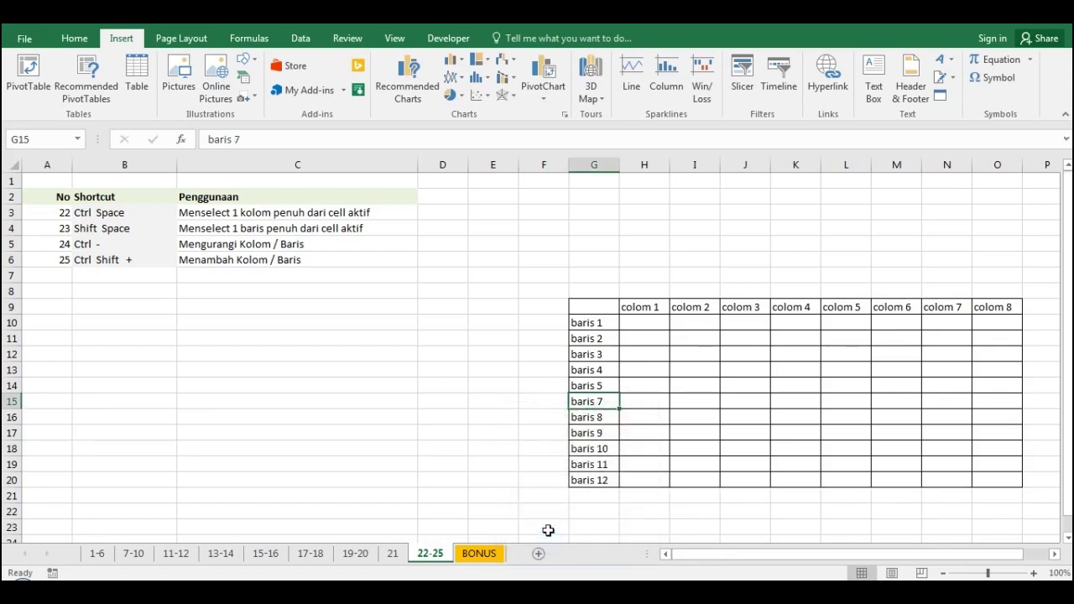
- Select the whole baris 9 row and delete it directly
{"action": "left_click", "coordinate": [608, 432]}
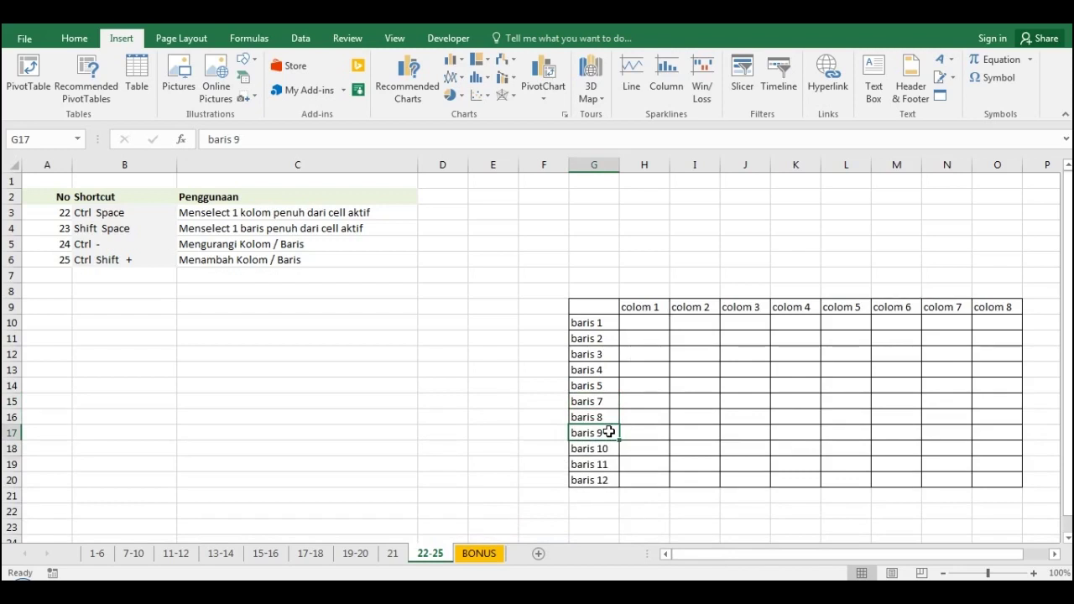
{"action": "key", "text": "shift+space"}
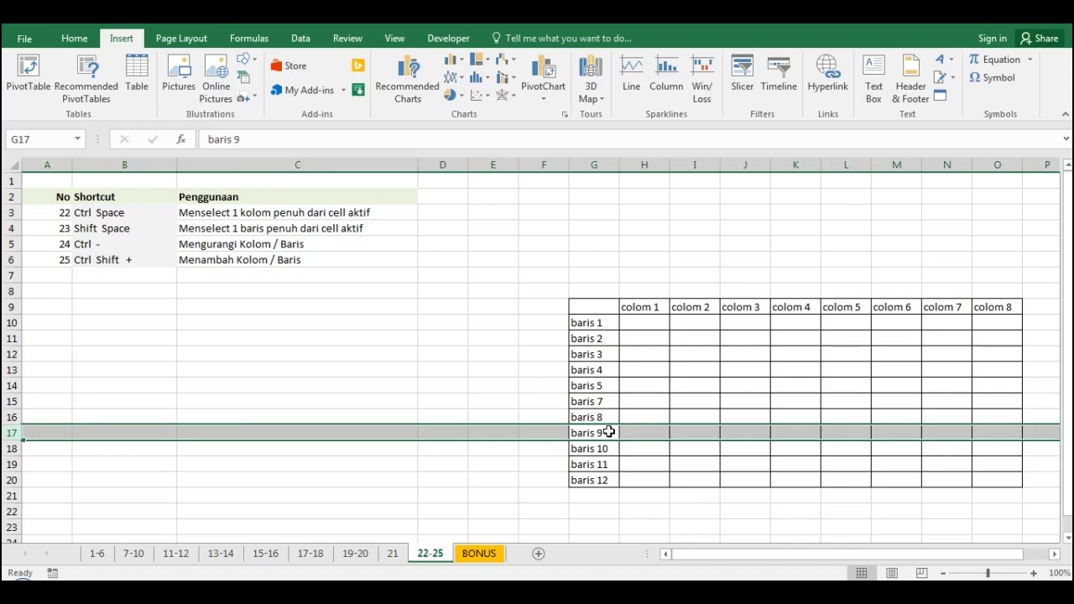
{"action": "key", "text": "ctrl+minus"}
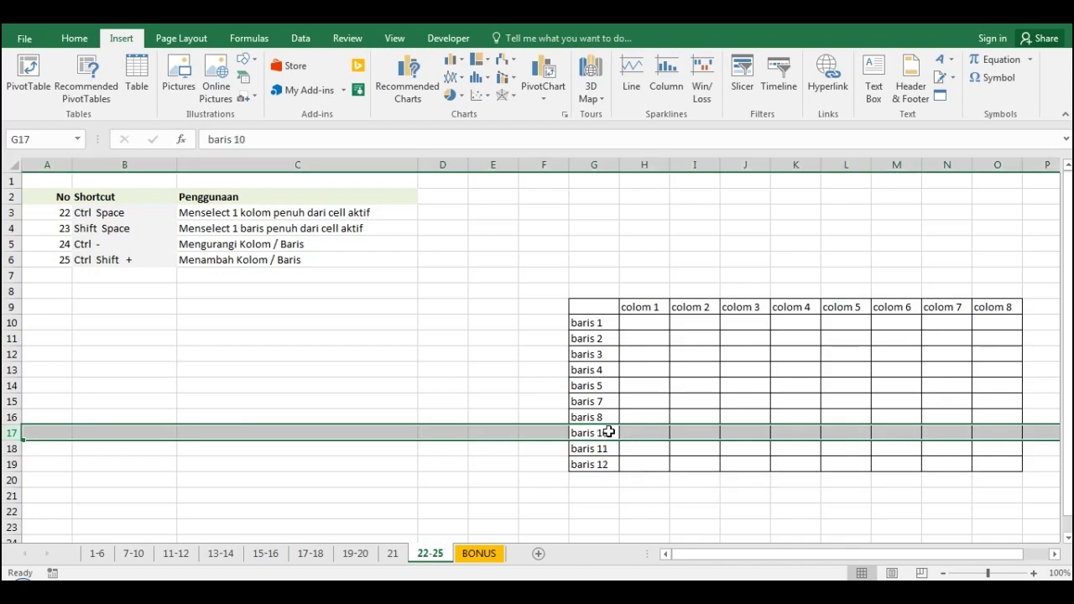
- Select the entire colom 4 column from its header cell and delete it
{"action": "left_click", "coordinate": [794, 307]}
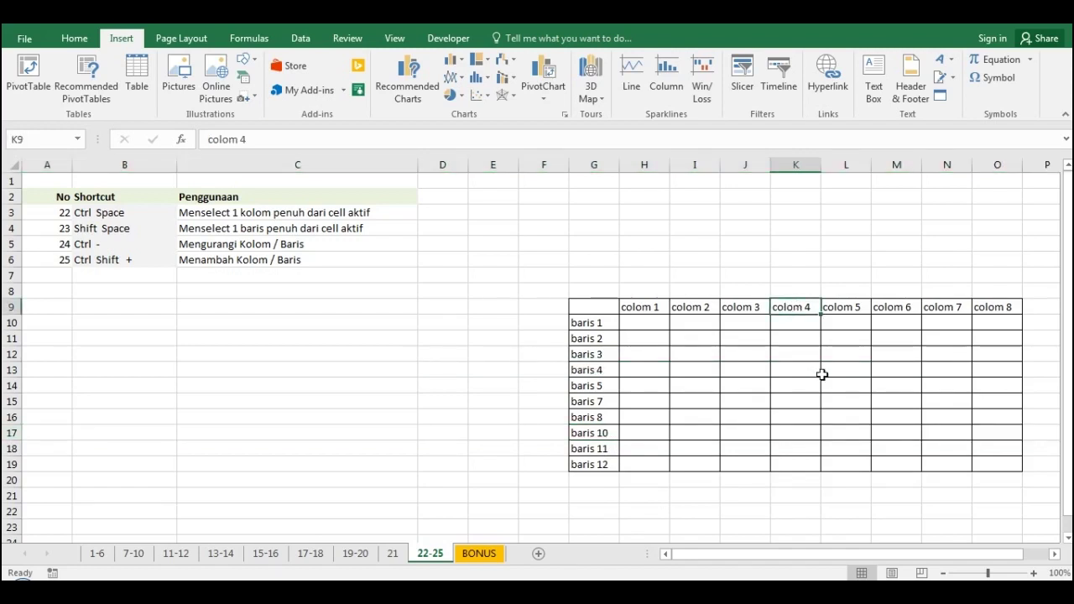
{"action": "key", "text": "ctrl+space"}
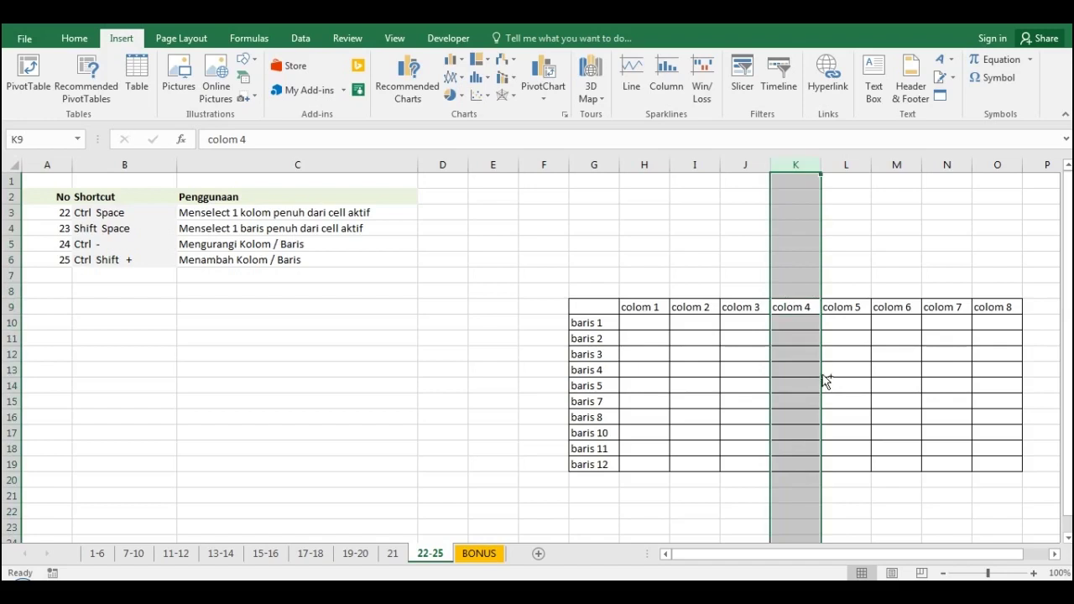
{"action": "key", "text": "ctrl+minus"}
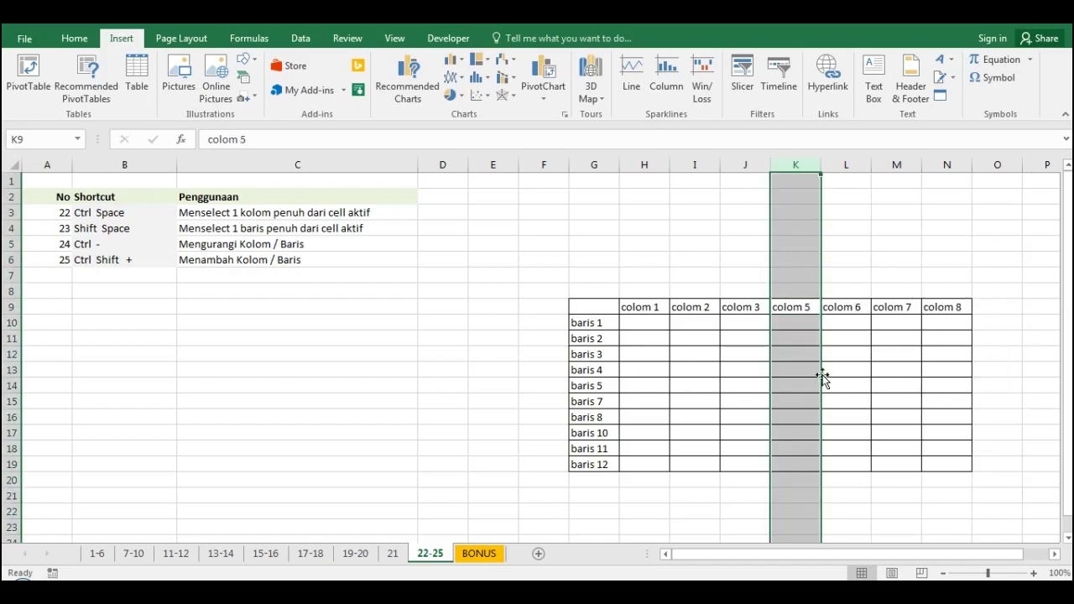
- Insert a blank full row above baris 8 and another above baris 10
{"action": "left_click", "coordinate": [595, 384]}
{"action": "left_click", "coordinate": [594, 417]}
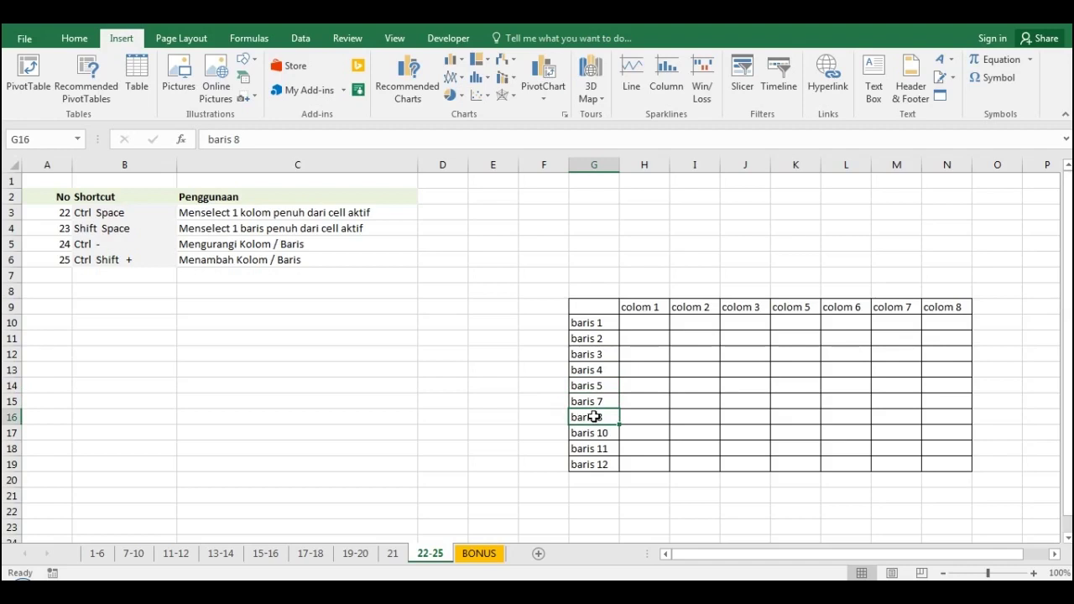
{"action": "key", "text": "shift+space"}
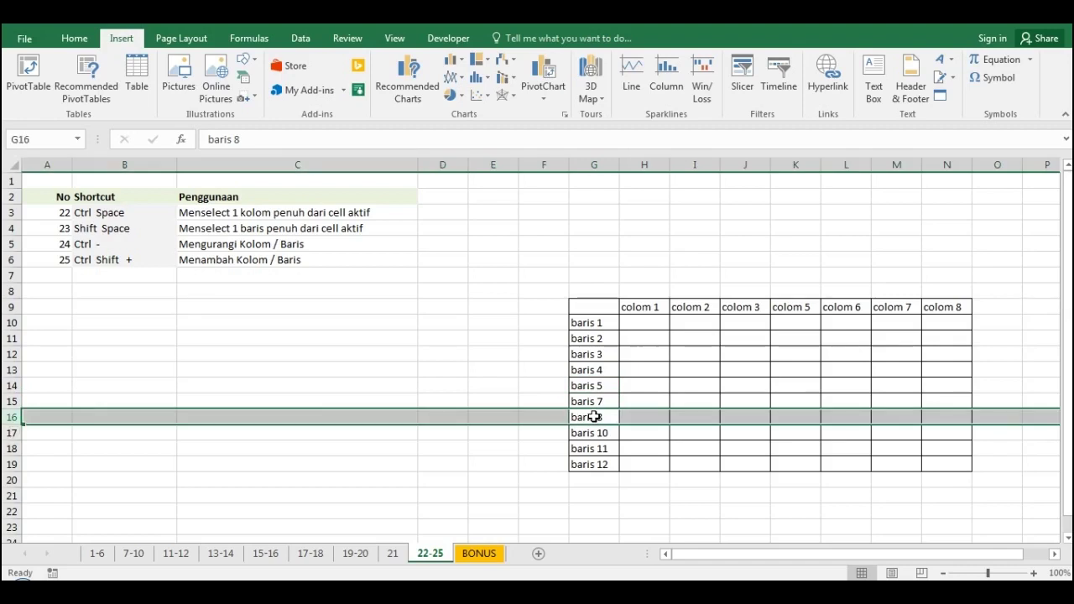
{"action": "key", "text": "ctrl+shift+plus"}
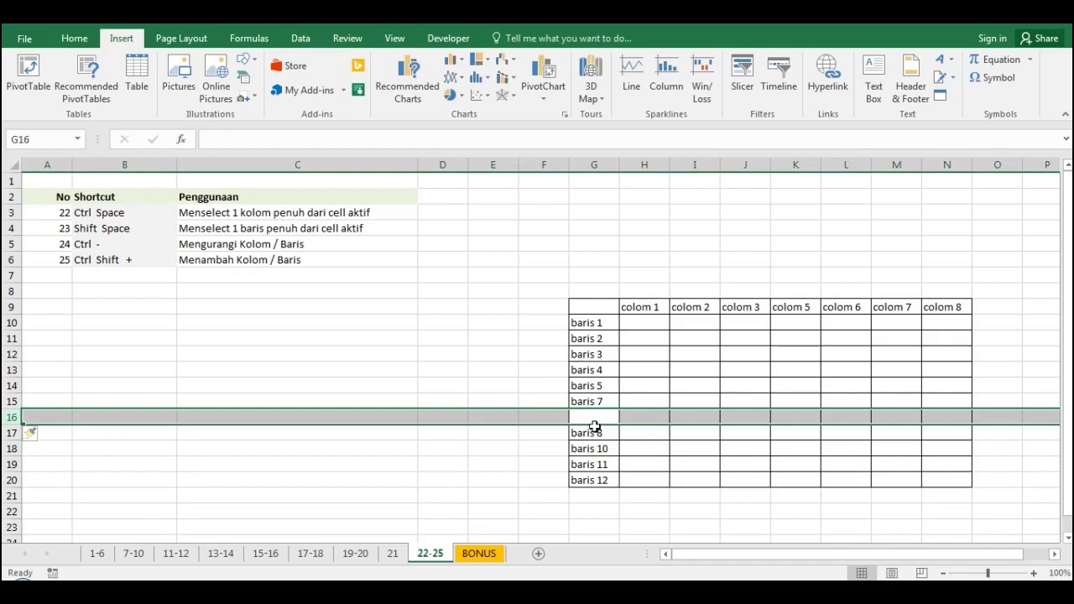
{"action": "left_click", "coordinate": [598, 434]}
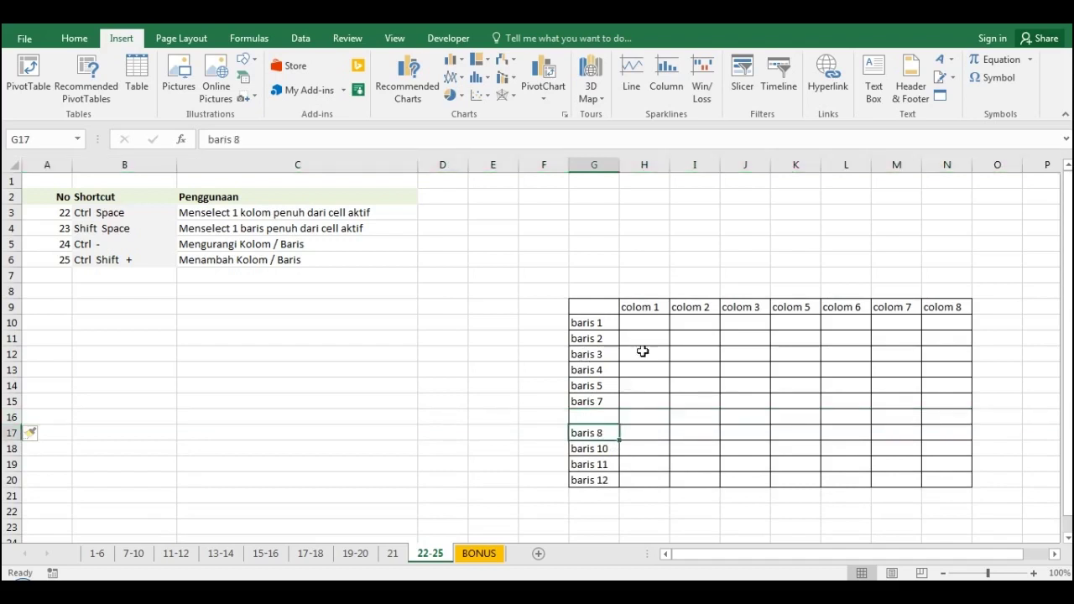
{"action": "left_click", "coordinate": [593, 450]}
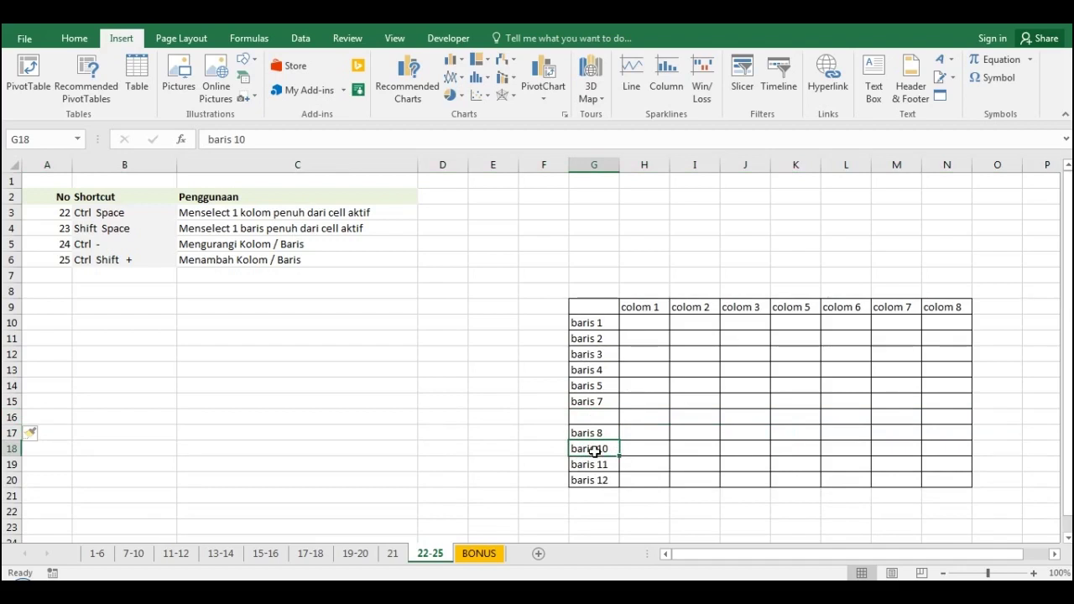
{"action": "key", "text": "shift+space"}
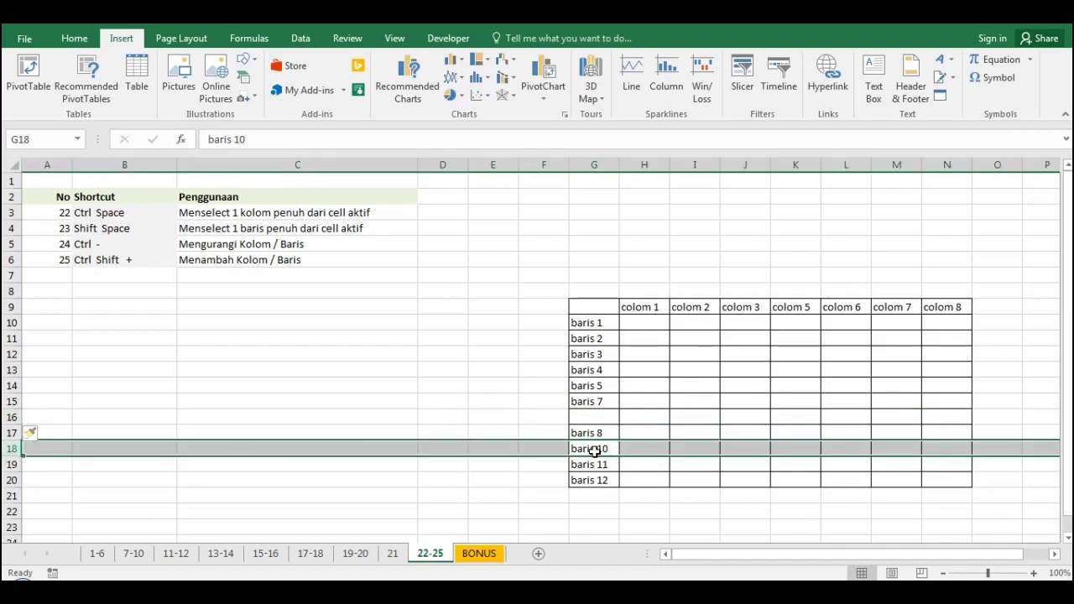
{"action": "key", "text": "ctrl+shift+plus"}
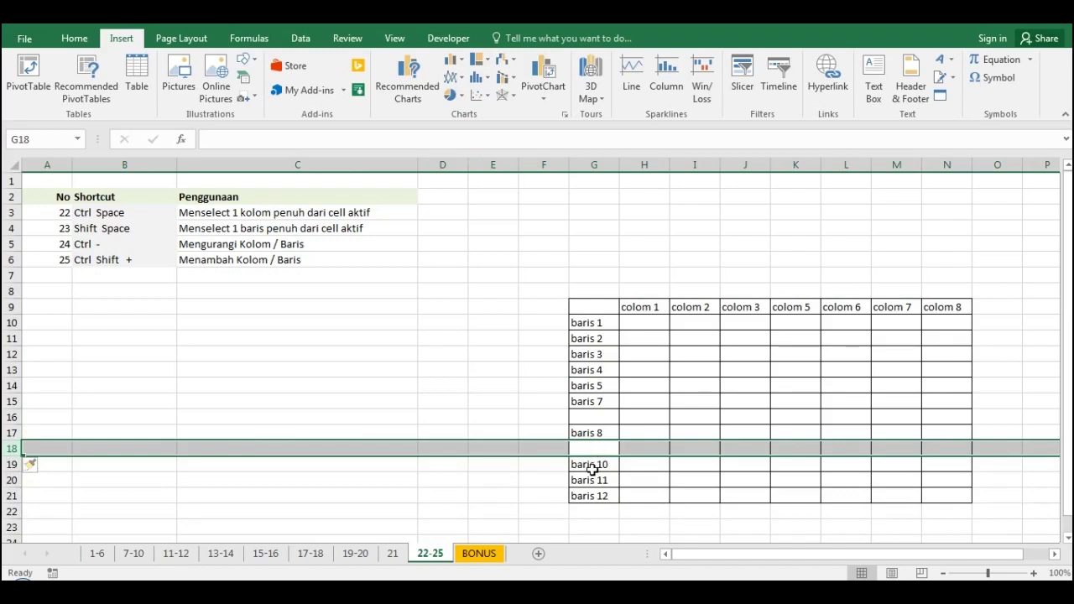
- Insert a blank full column before colom 3 and another before colom 7
{"action": "left_click", "coordinate": [752, 303]}
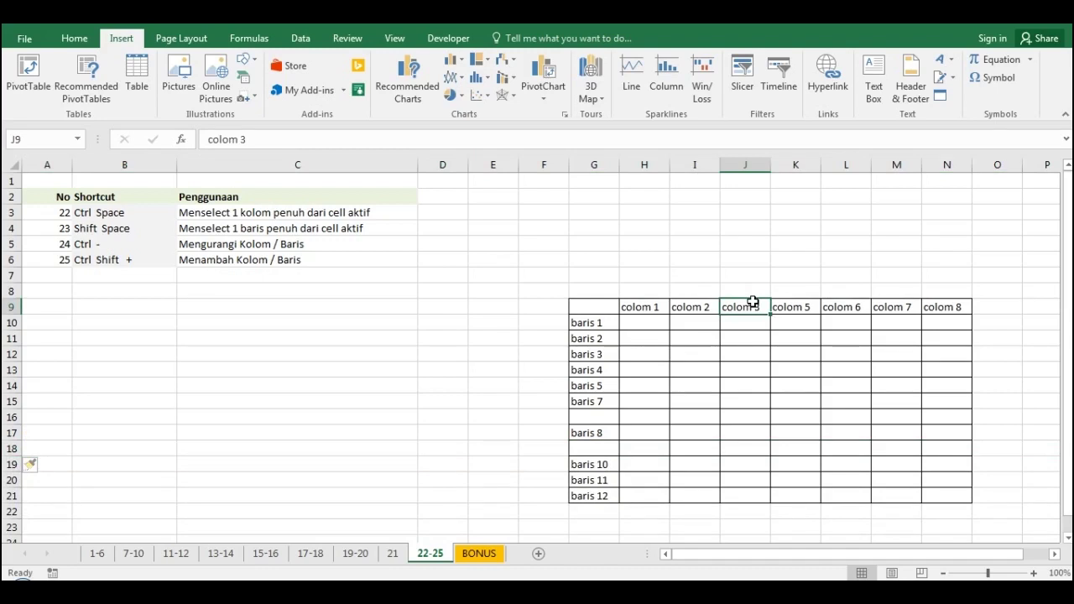
{"action": "key", "text": "ctrl+space"}
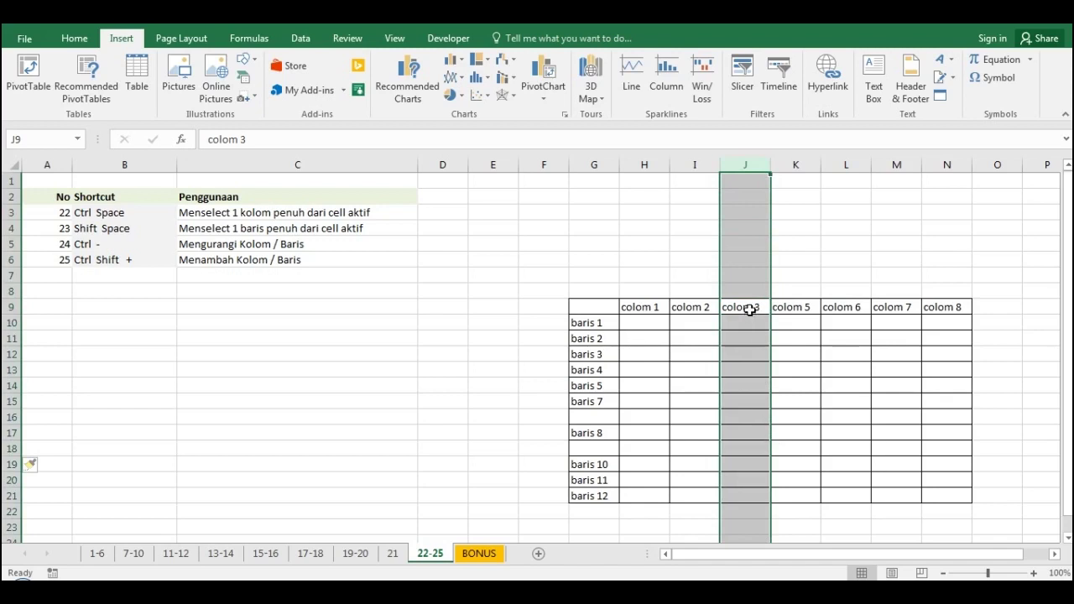
{"action": "key", "text": "ctrl+shift+plus"}
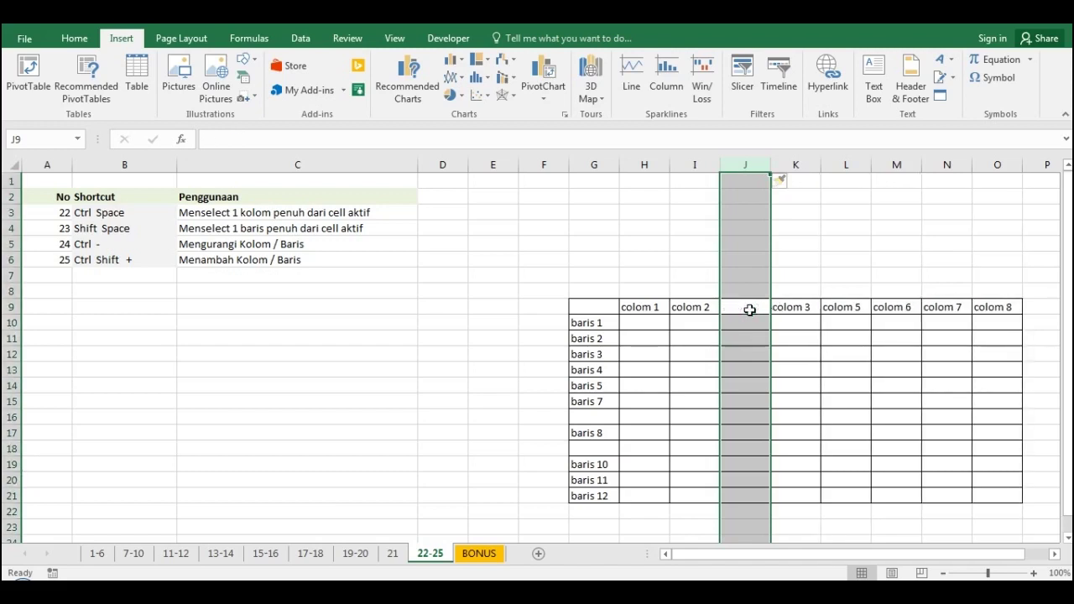
{"action": "left_click", "coordinate": [750, 308]}
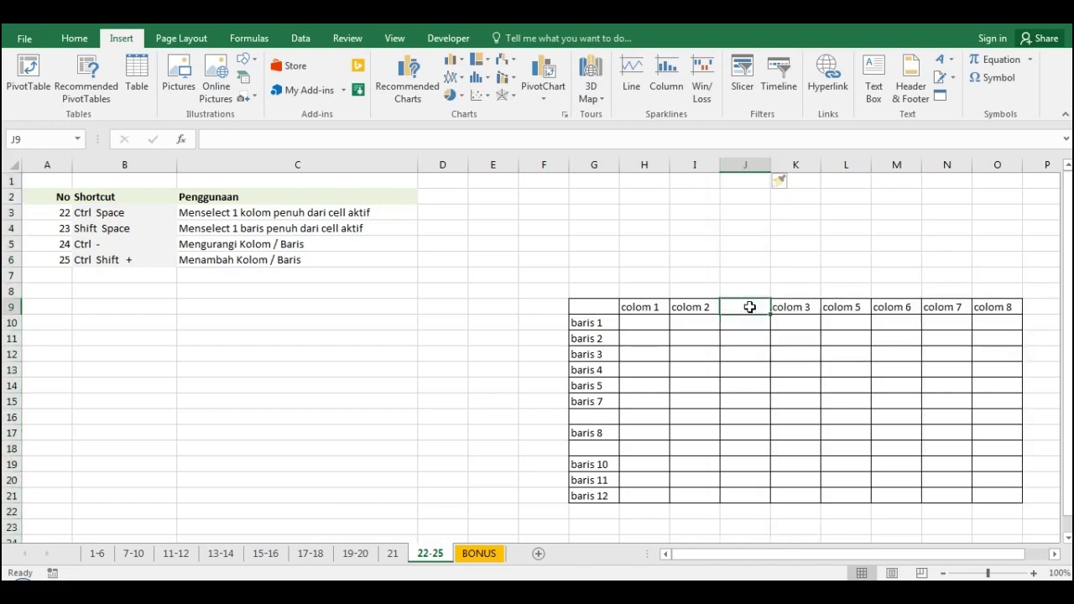
{"action": "left_click", "coordinate": [960, 308]}
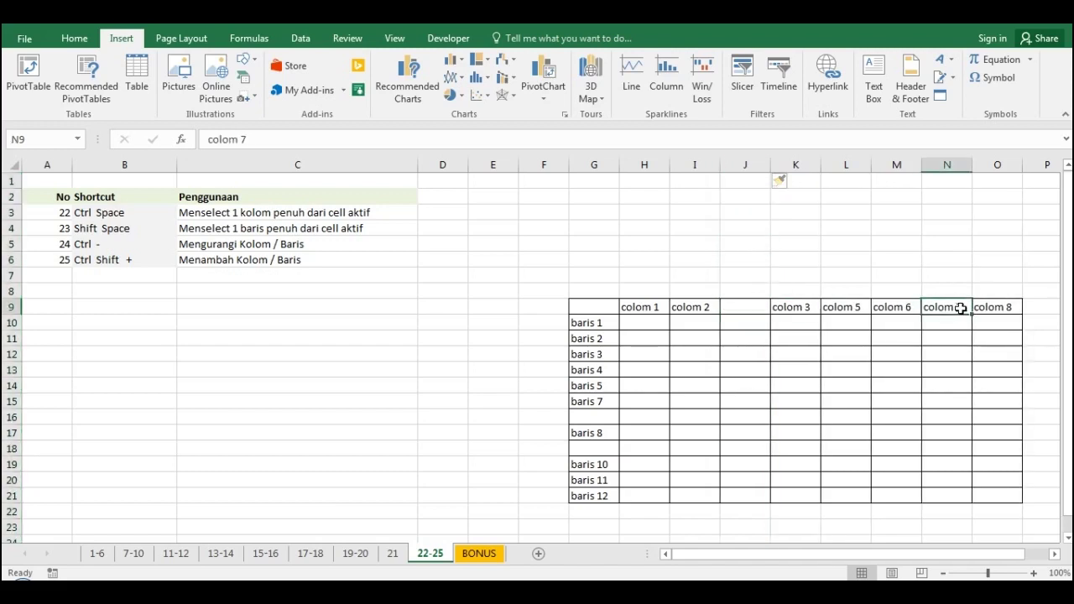
{"action": "key", "text": "ctrl+space"}
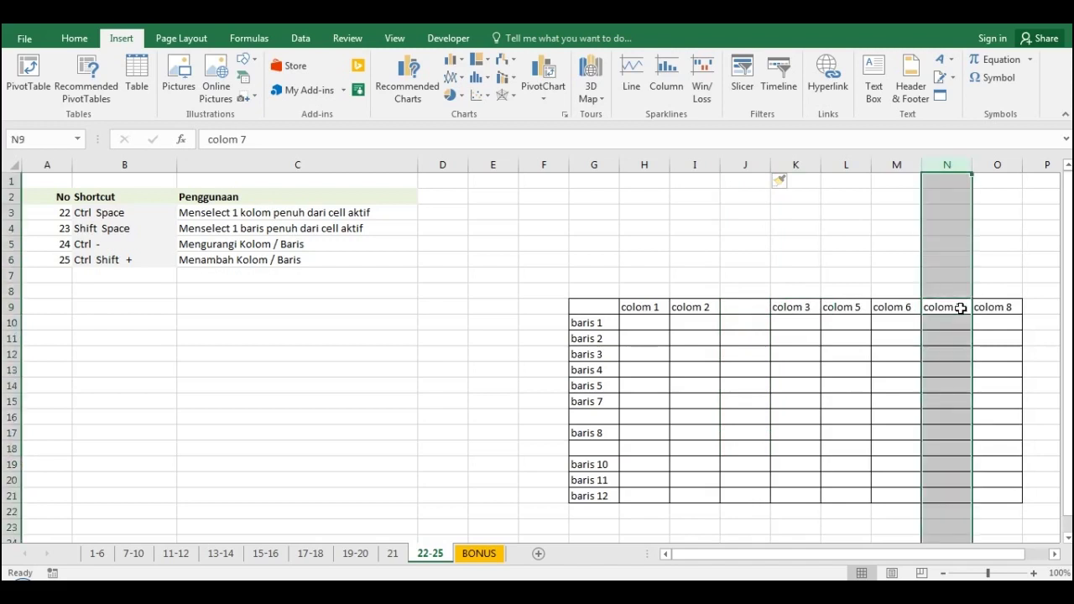
{"action": "key", "text": "ctrl+shift+plus"}
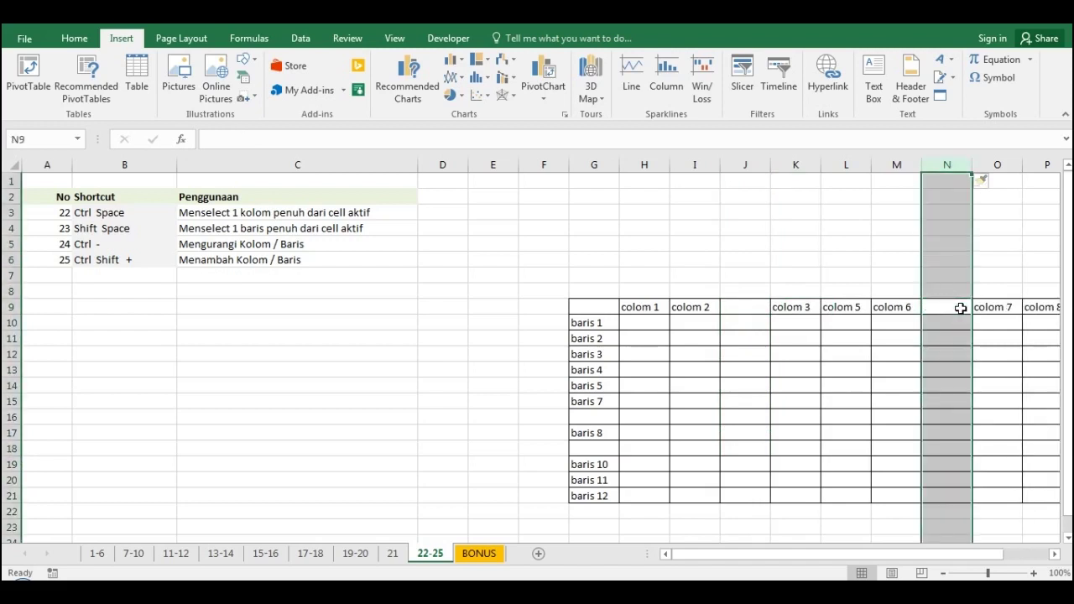
{"action": "left_click", "coordinate": [861, 343]}
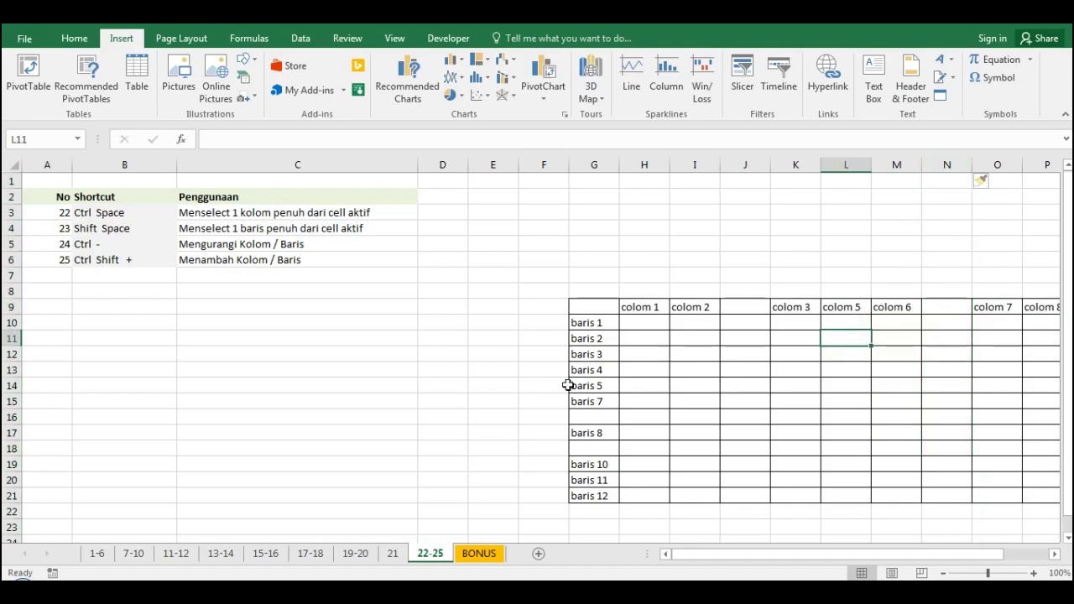
- Open the BONUS sheet and select the empty cell G13 below the menu instructions
{"action": "left_click", "coordinate": [478, 556]}
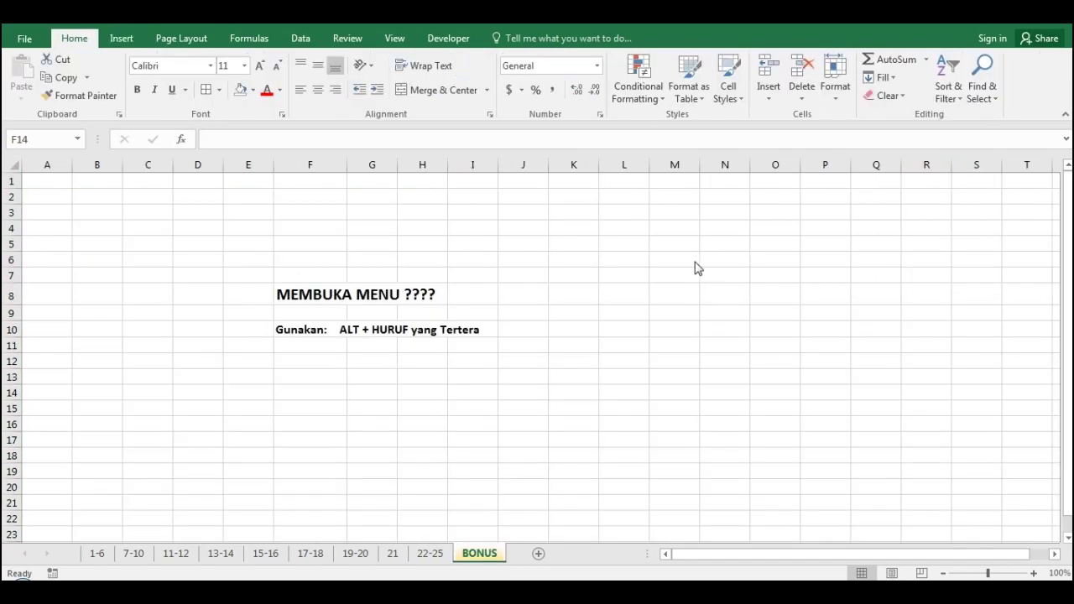
{"action": "left_click", "coordinate": [485, 452]}
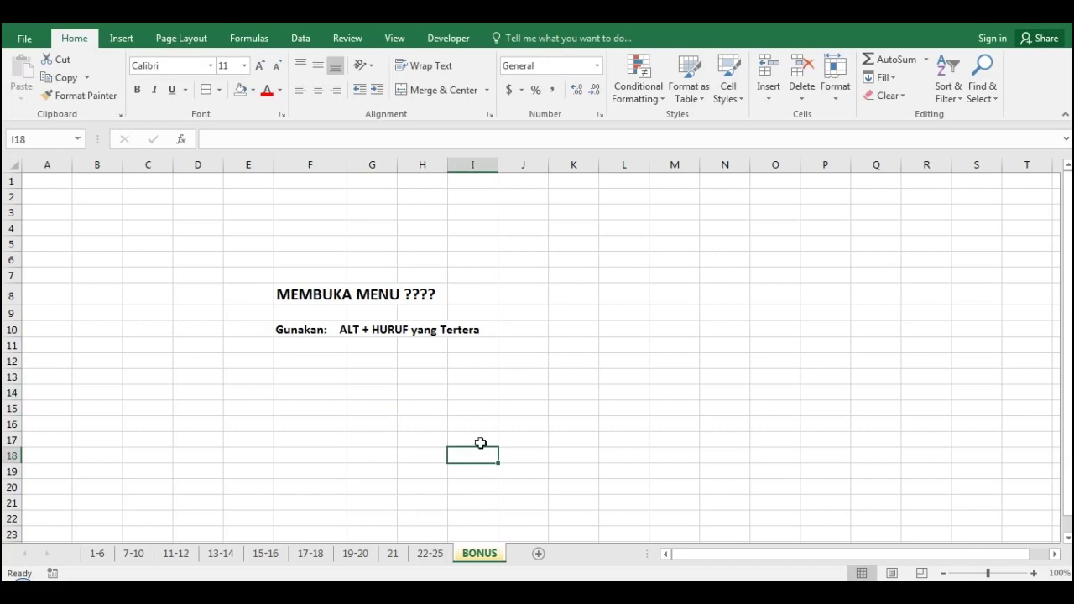
{"action": "left_click", "coordinate": [389, 371]}
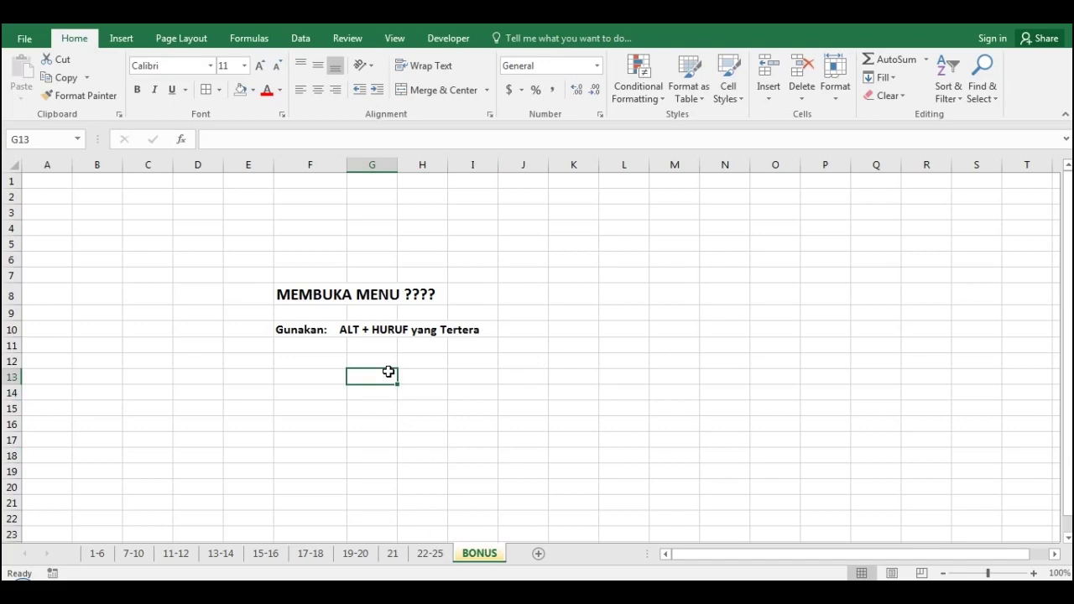
- Bring up the Create PivotTable dialog through the ribbon's letter hints and dismiss it without creating a PivotTable
{"action": "key", "text": "alt"}
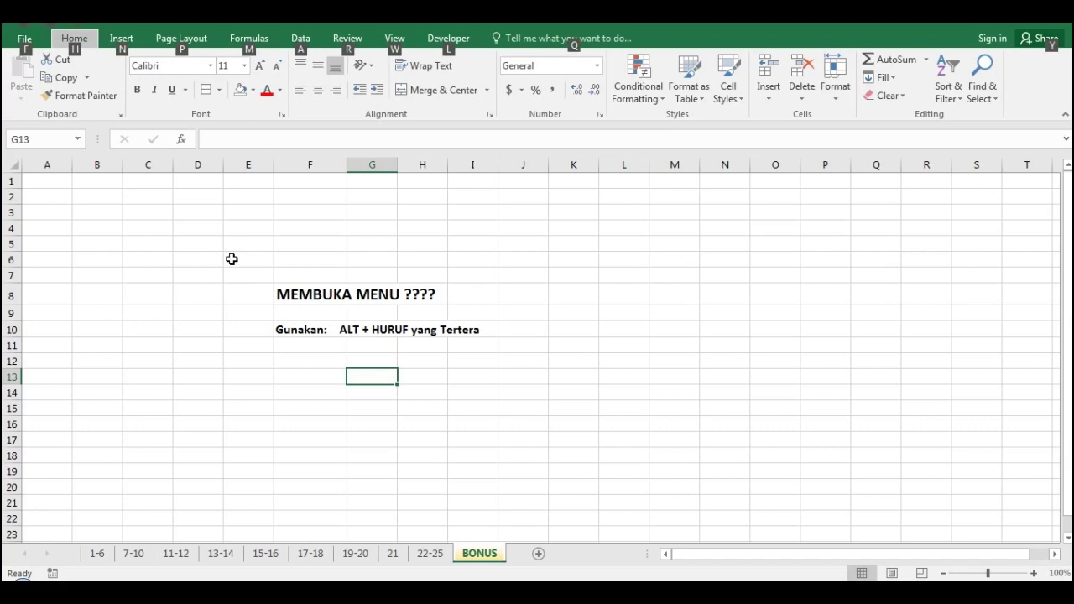
{"action": "key", "text": "n"}
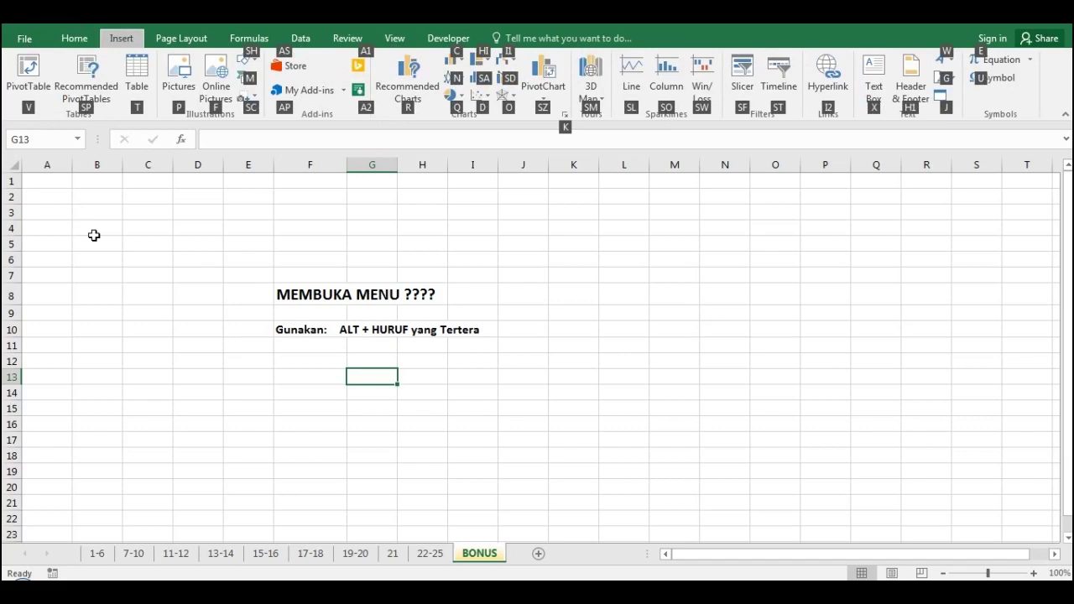
{"action": "key", "text": "v"}
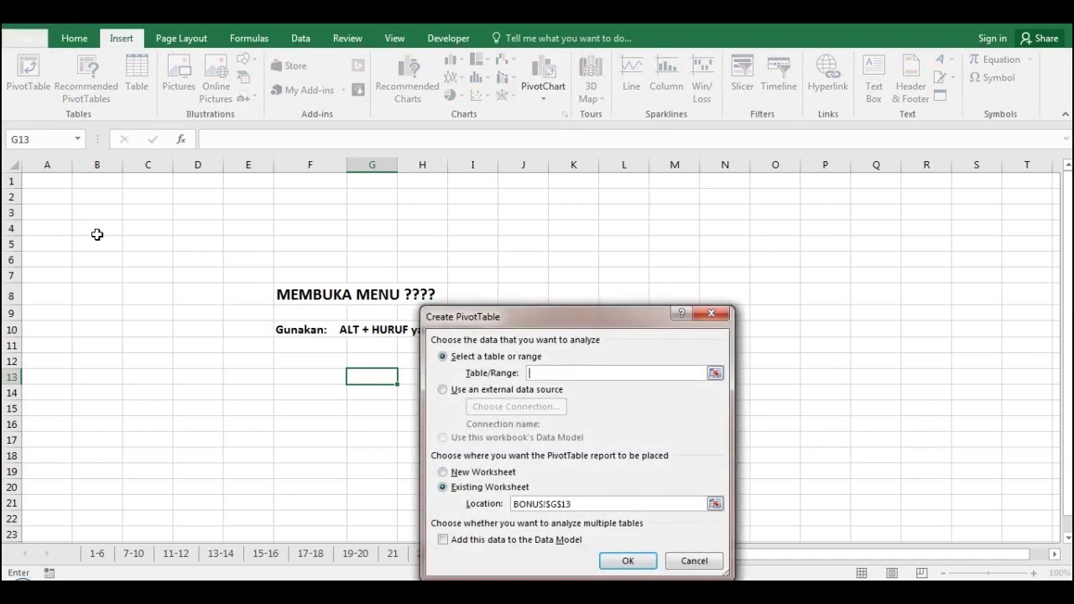
{"action": "left_click", "coordinate": [725, 314]}
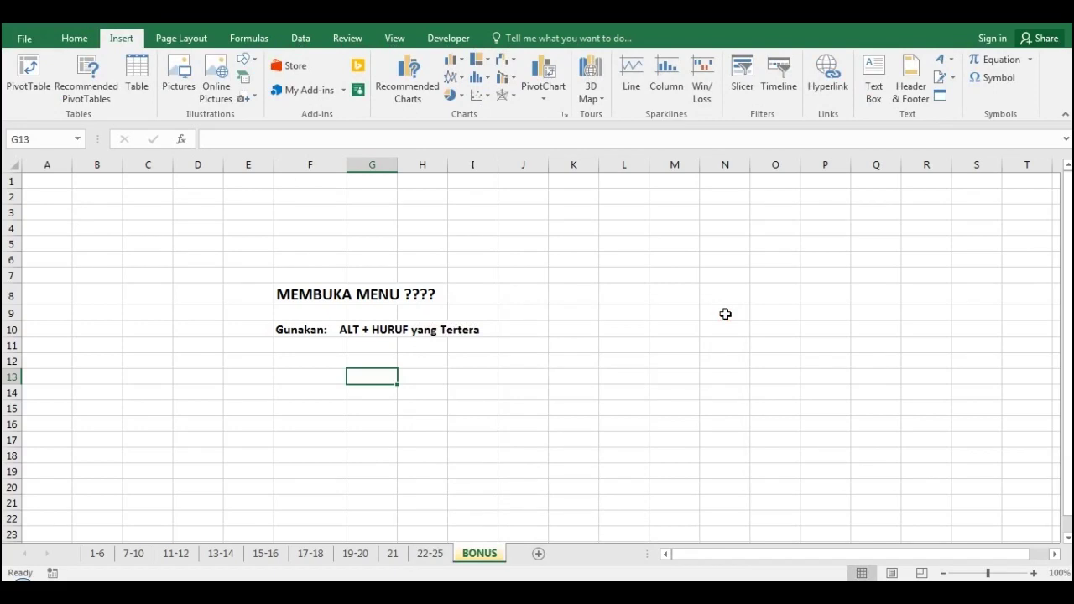
- Bring up the Visual Basic editor through the ribbon's letter hints, close it and select cell K9 on the BONUS sheet
{"action": "key", "text": "alt"}
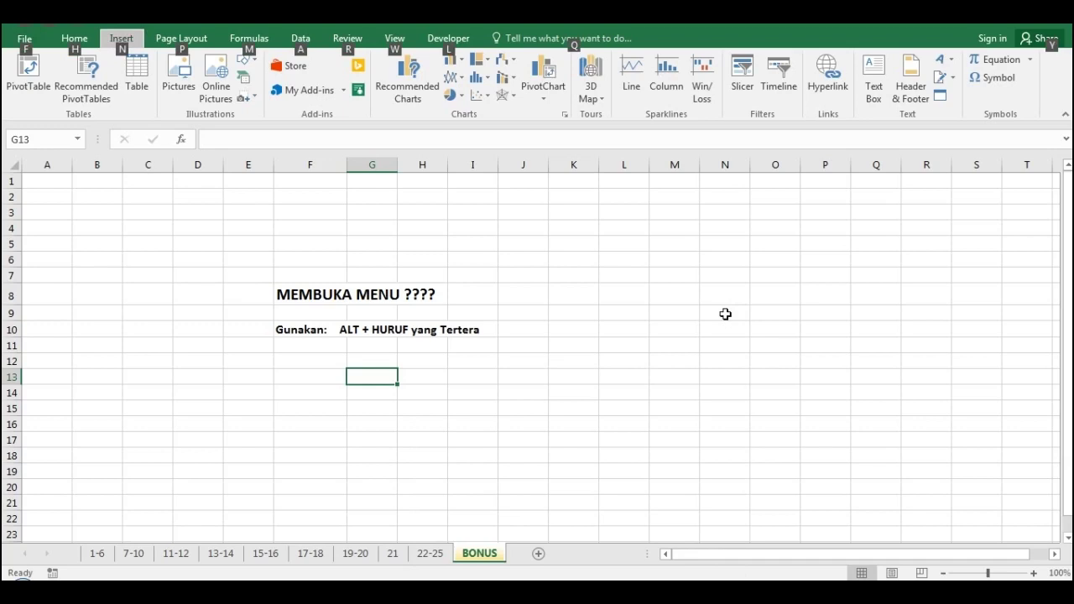
{"action": "key", "text": "l"}
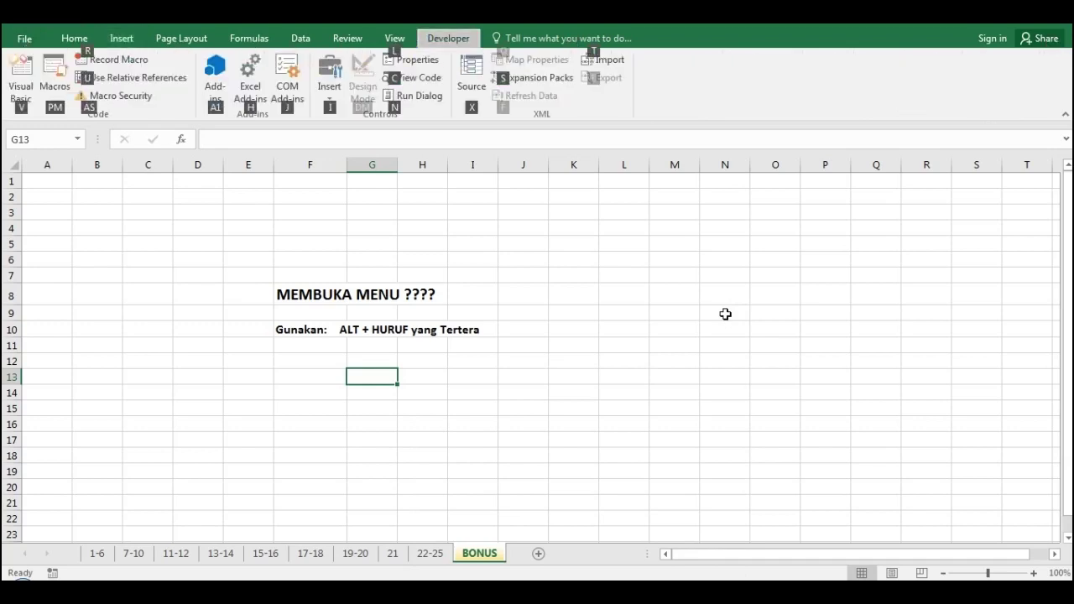
{"action": "key", "text": "v"}
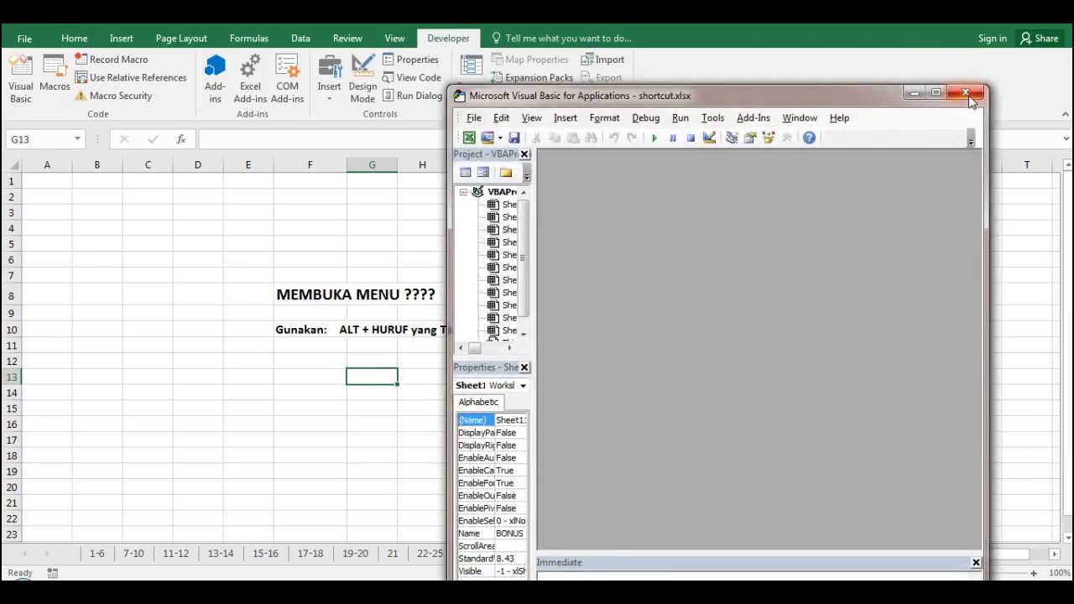
{"action": "left_click", "coordinate": [967, 94]}
{"action": "left_click", "coordinate": [587, 316]}
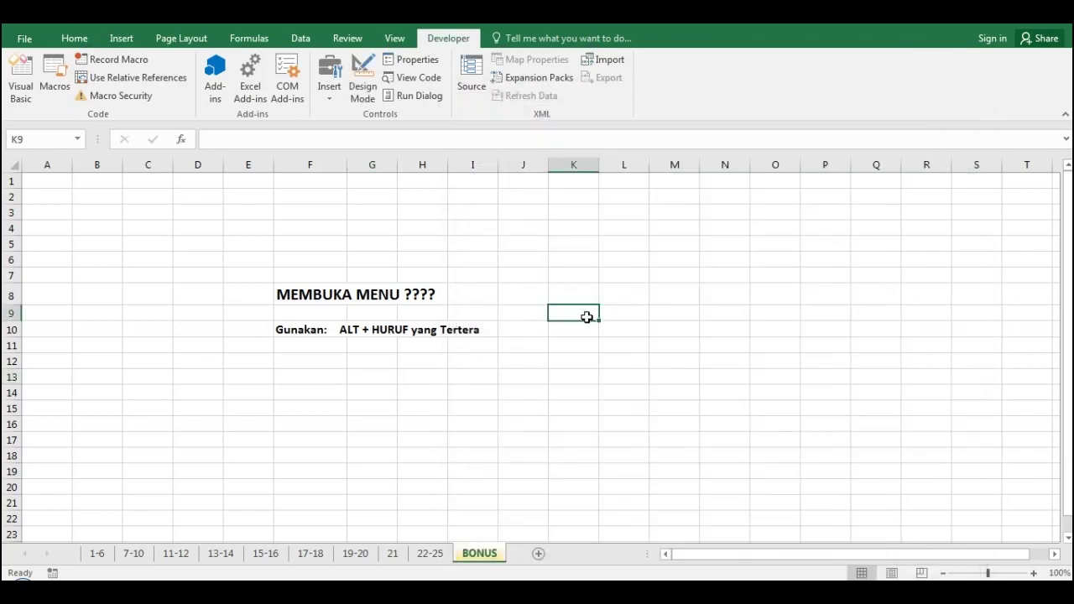